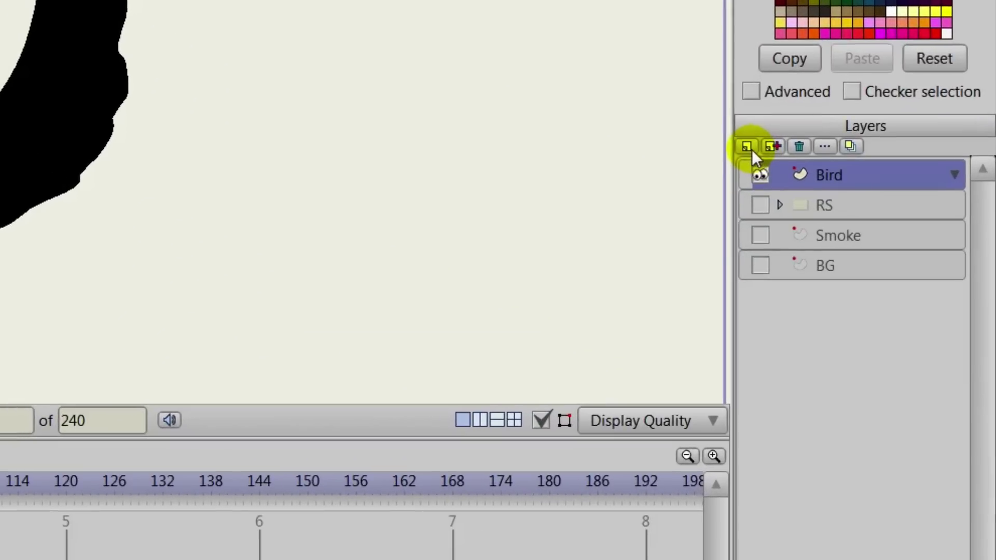
# Add a new bone layer above the Bird vector layer and name it Bird
pyautogui.click(868, 300)
pyautogui.click(788, 251)
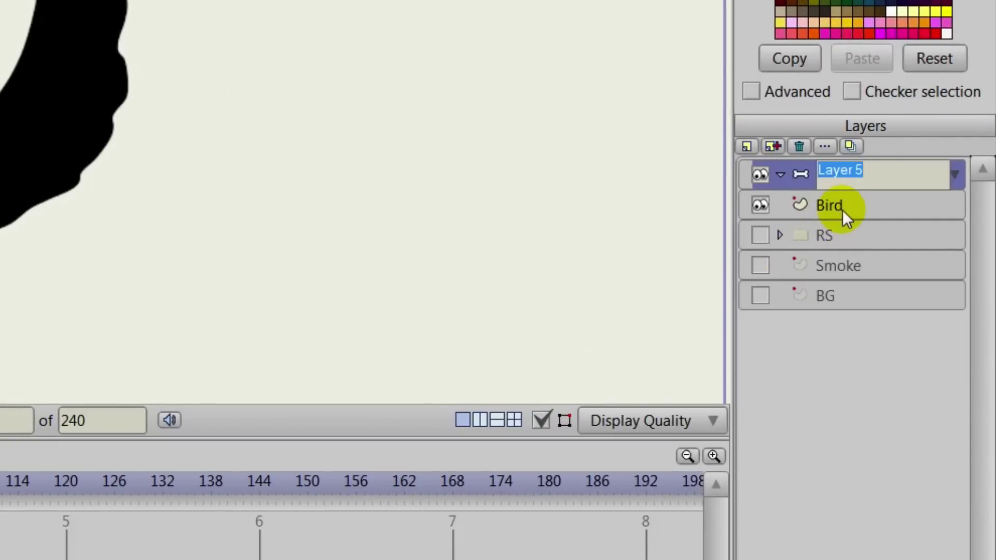
pyautogui.write('Bird')
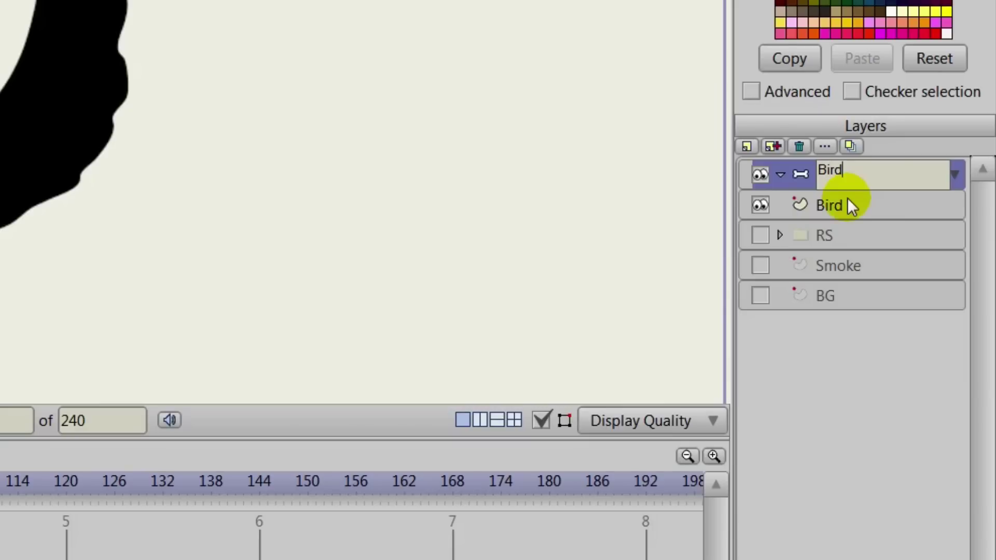
pyautogui.press('Return')
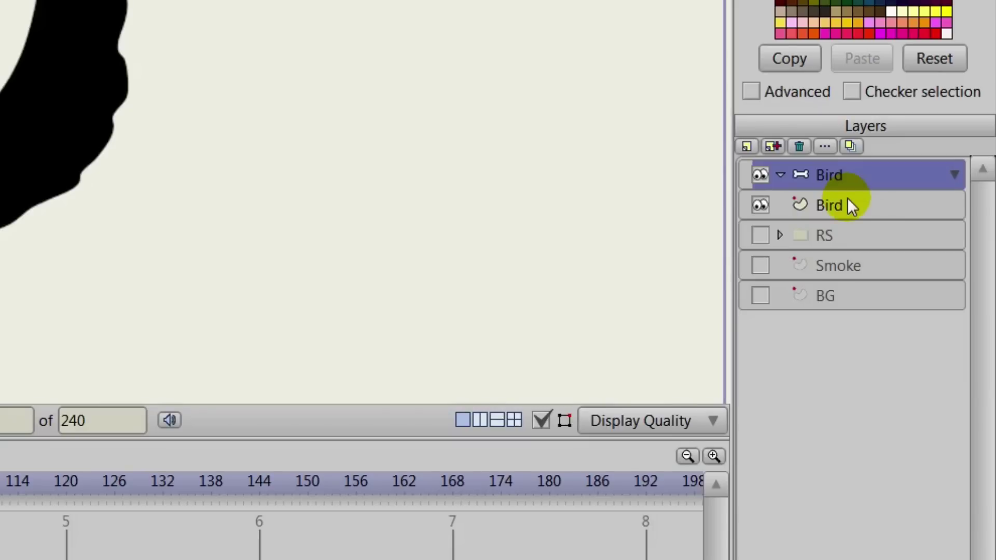
# Nest the Bird vector layer inside the Bird bone layer
pyautogui.click(848, 207)
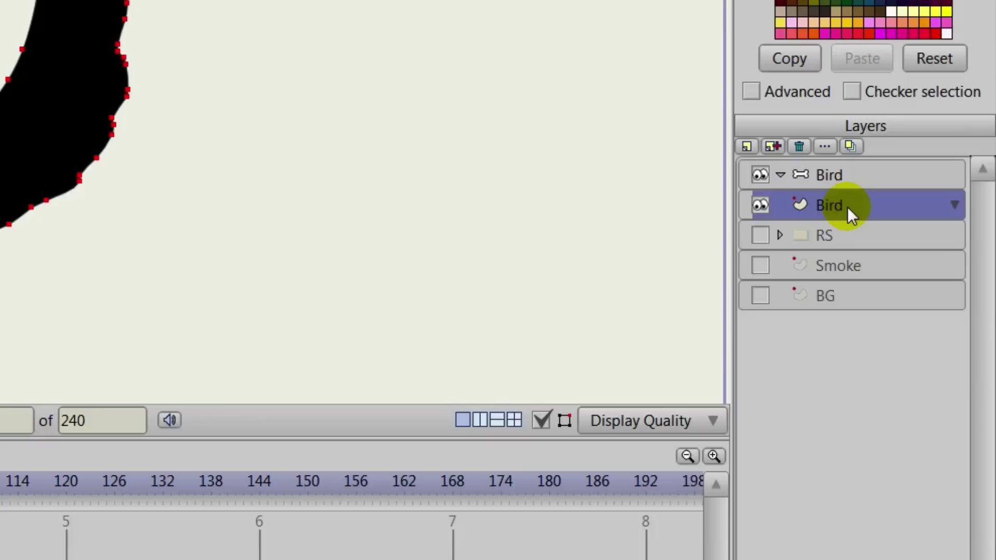
pyautogui.moveTo(847, 206); pyautogui.dragTo(845, 185)
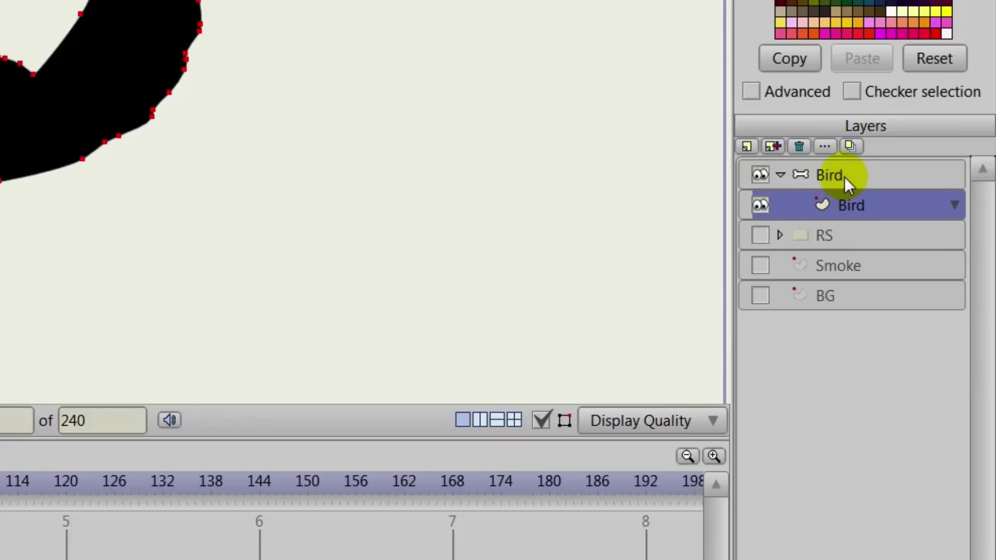
pyautogui.scroll(-4, 393, 166)
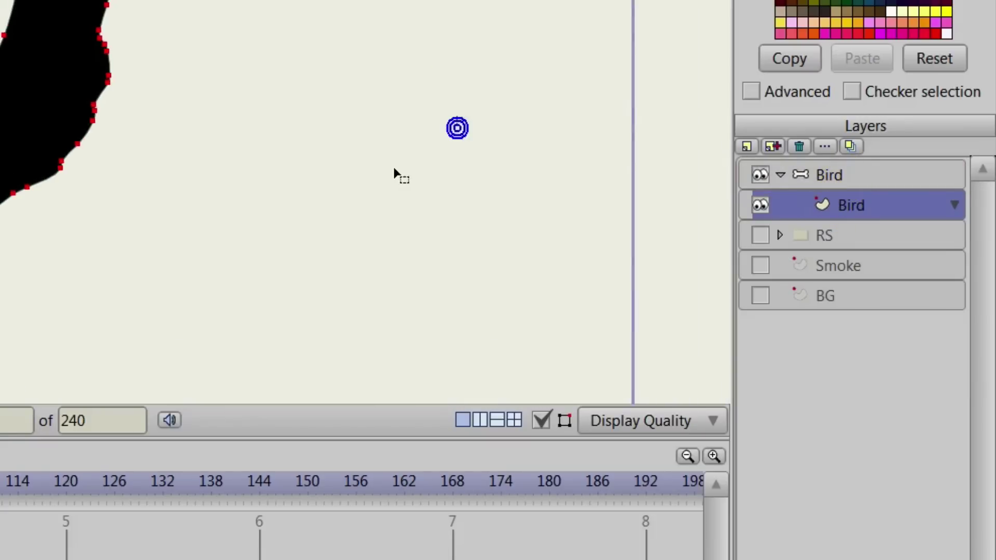
pyautogui.scroll(1, 393, 166)
# Move the whole Bird bone layer toward the canvas centre, to about X -0.03 and Y 0.07
pyautogui.click(829, 174)
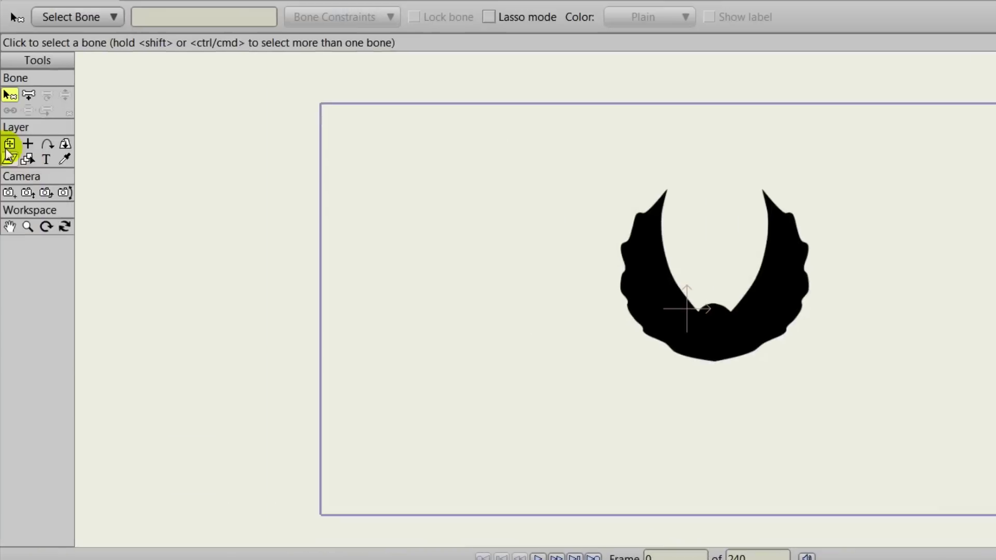
pyautogui.click(9, 144)
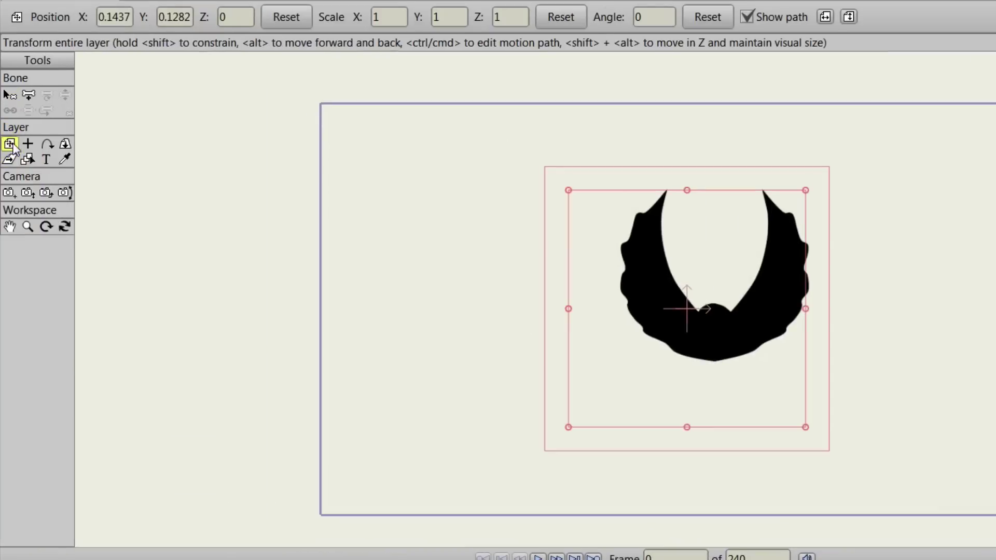
pyautogui.moveTo(678, 267); pyautogui.dragTo(670, 291)
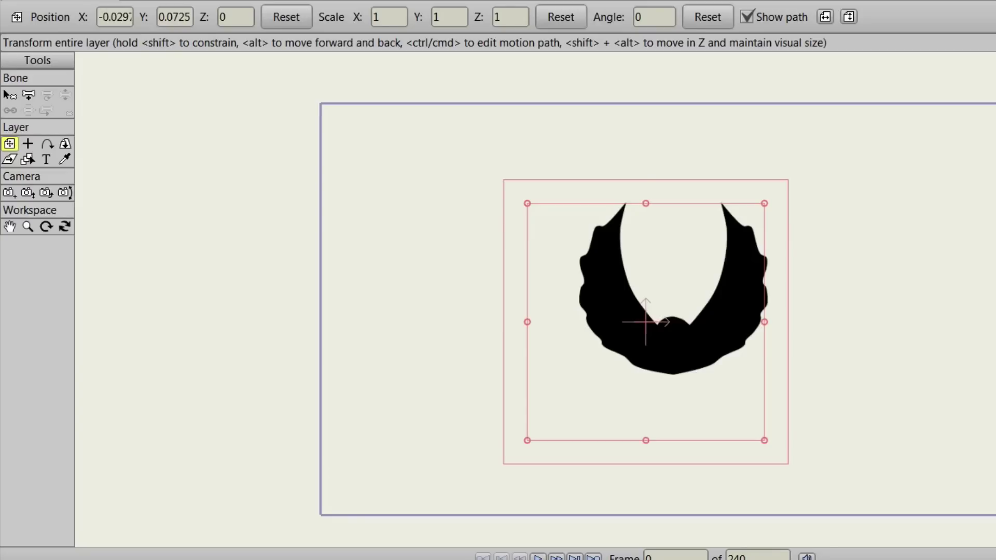
# Add a short vertical bone from just below the bird's tail up into its body
pyautogui.click(28, 95)
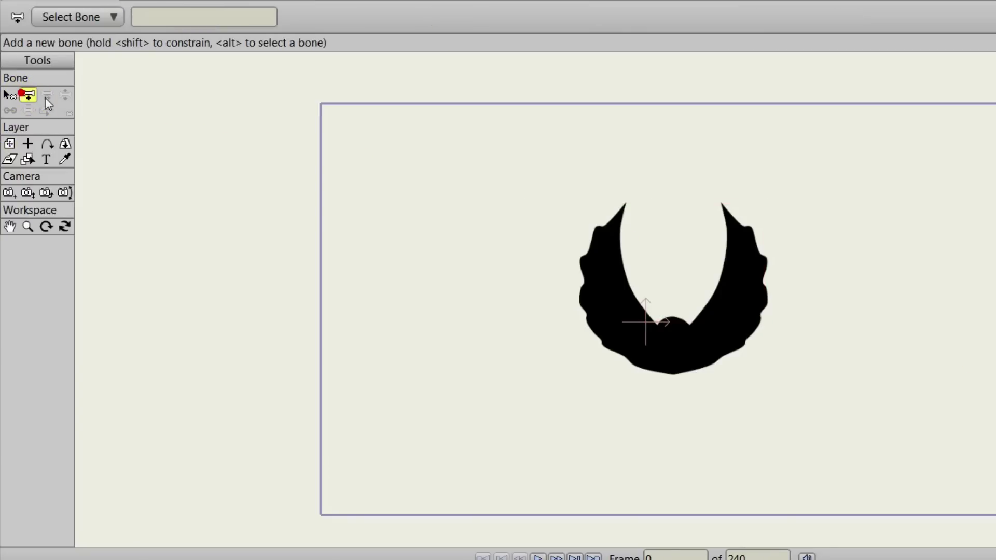
pyautogui.scroll(3, 672, 419)
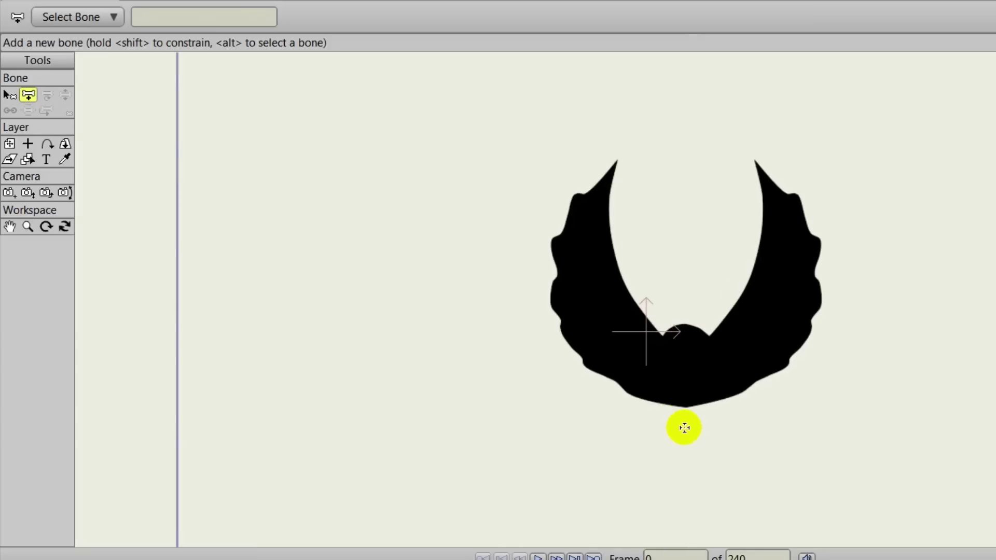
pyautogui.moveTo(683, 431); pyautogui.dragTo(684, 361)
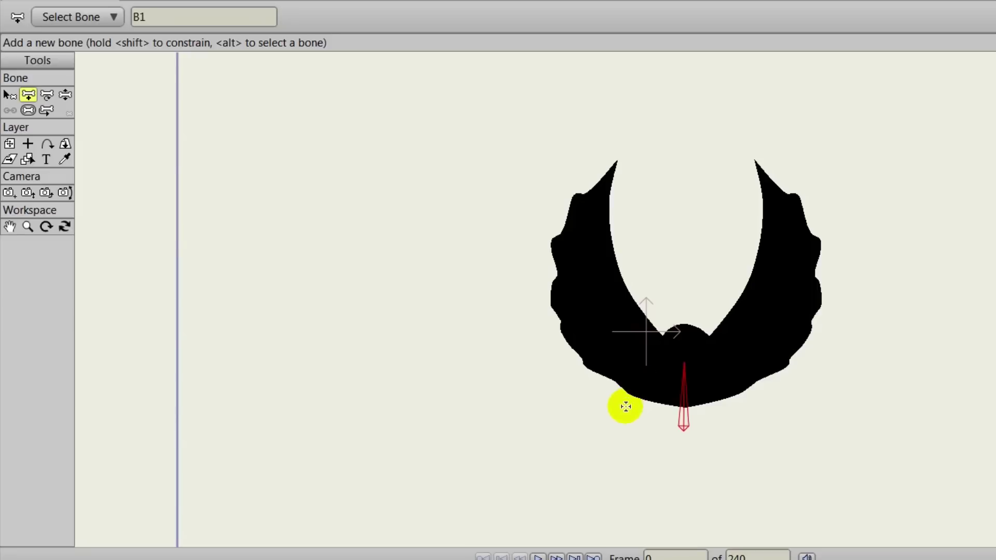
# Add a chain of two bones in each wing, parenting both chains to the body bone
pyautogui.moveTo(659, 382)
pyautogui.mouseDown()
pyautogui.moveTo(585, 297)
pyautogui.moveTo(591, 151)
pyautogui.moveTo(590, 162)
pyautogui.mouseUp()
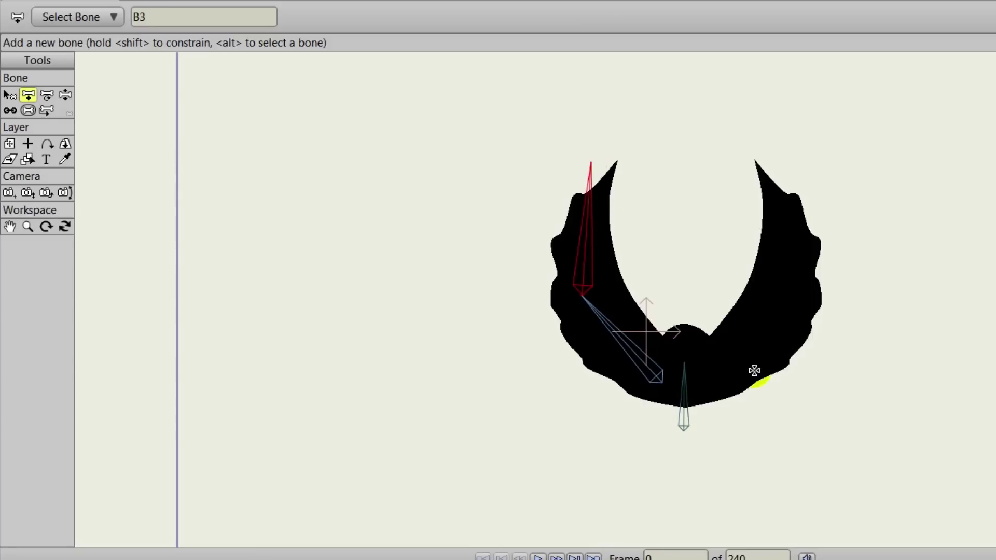
pyautogui.keyDown('alt'); pyautogui.click(685, 394); pyautogui.keyUp('alt')
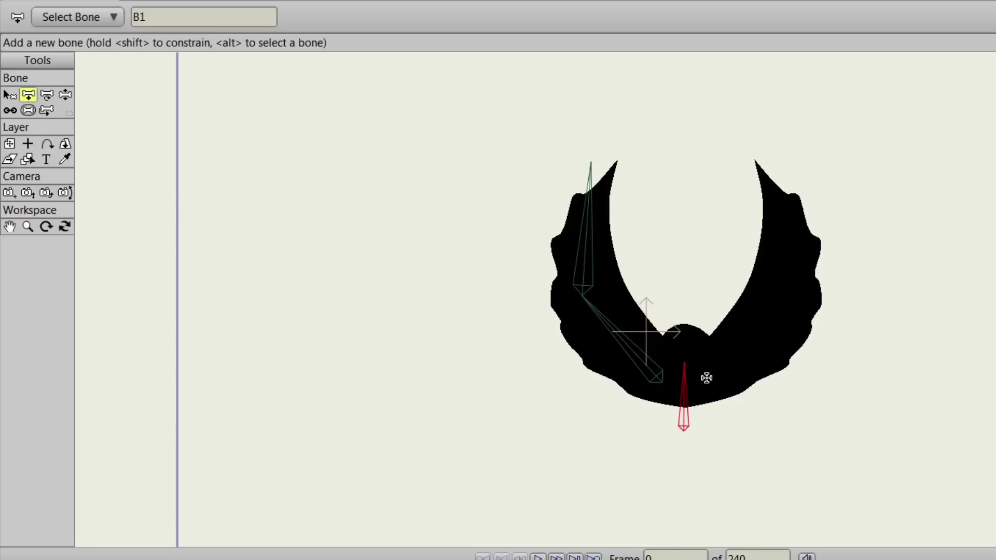
pyautogui.moveTo(706, 378)
pyautogui.mouseDown()
pyautogui.moveTo(778, 320)
pyautogui.moveTo(797, 287)
pyautogui.moveTo(783, 170)
pyautogui.mouseUp()
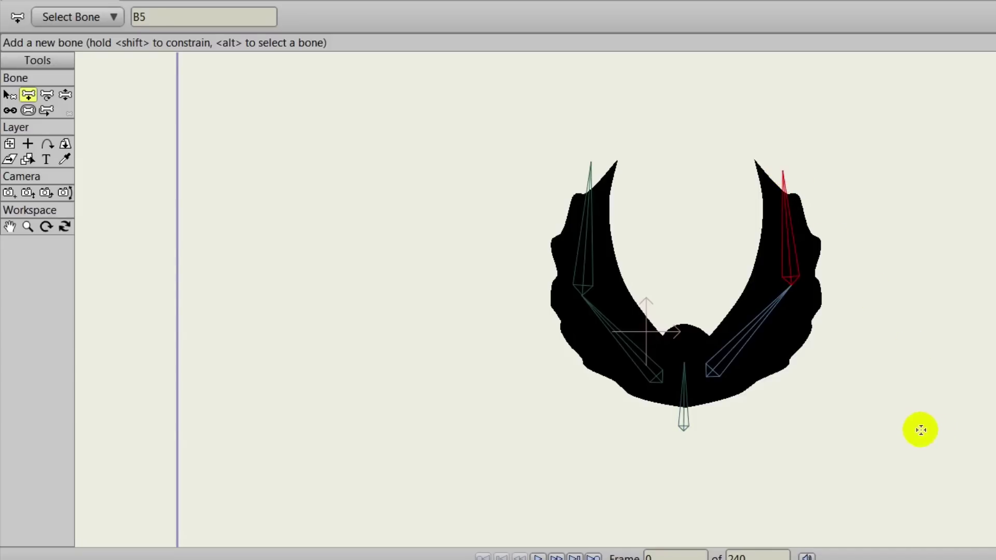
# Display the bone strength areas and test the default deformation by swinging both wings down with Manipulate Bones
pyautogui.click(28, 110)
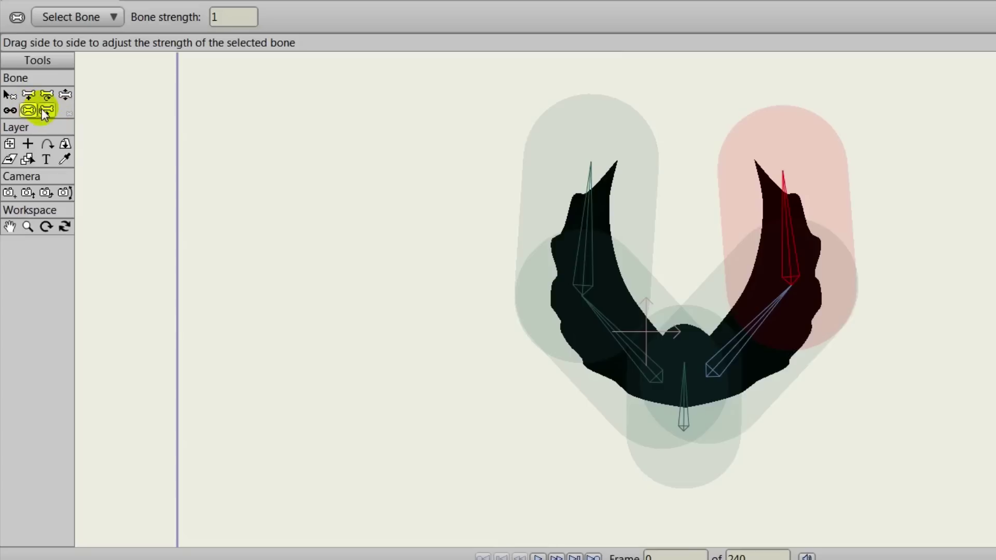
pyautogui.click(66, 93)
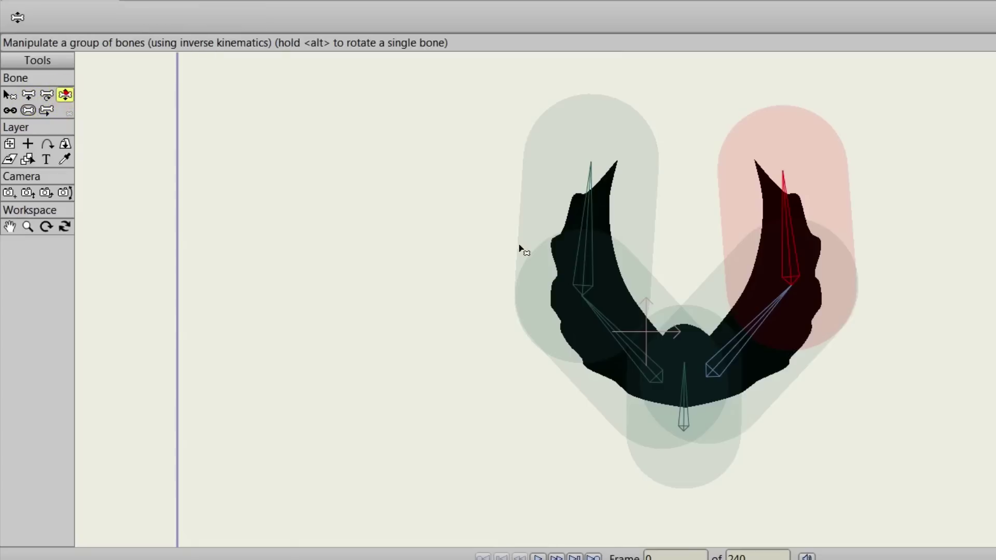
pyautogui.click(604, 323)
pyautogui.moveTo(604, 322); pyautogui.dragTo(565, 414)
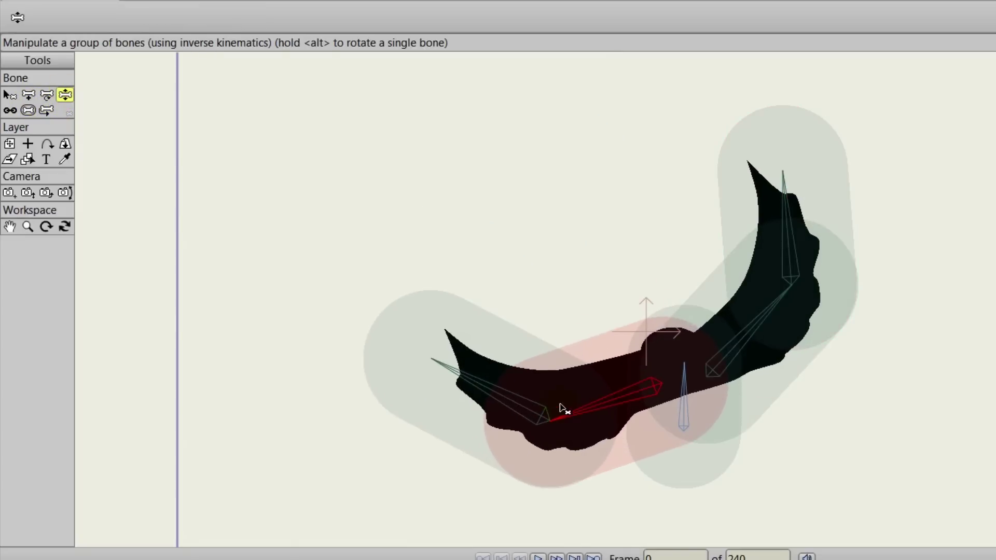
pyautogui.moveTo(754, 327); pyautogui.dragTo(715, 438)
pyautogui.moveTo(585, 407); pyautogui.dragTo(628, 458)
pyautogui.click(444, 325)
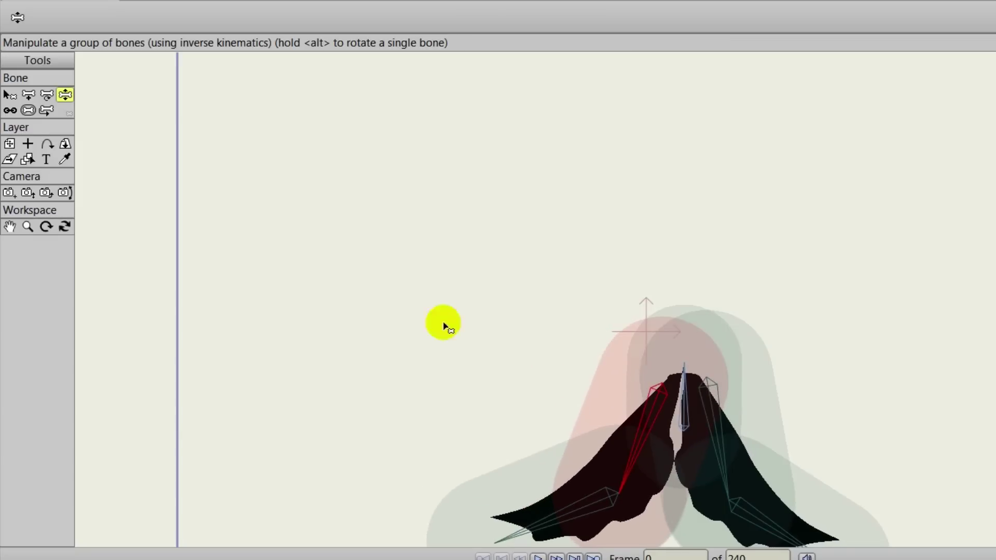
pyautogui.click(6, 95)
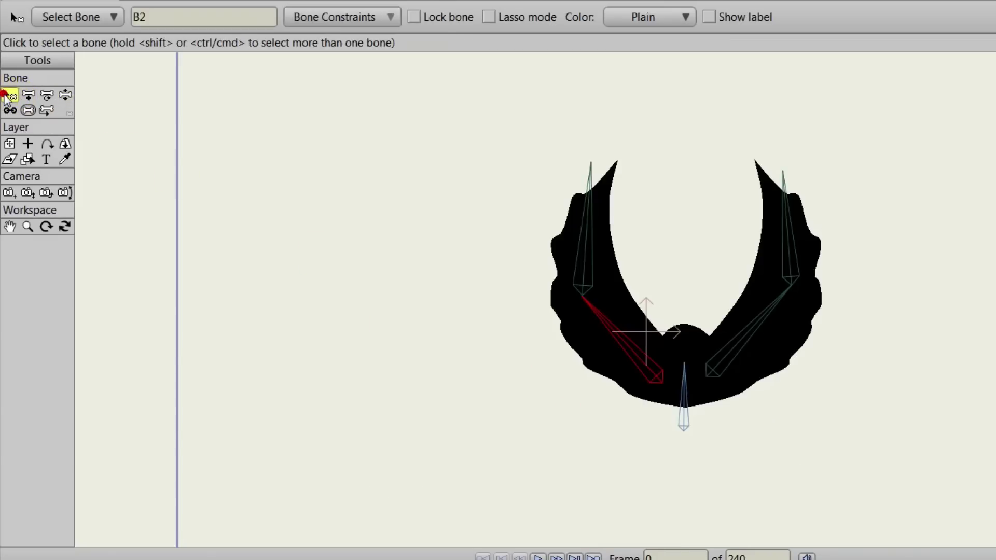
# Reduce the strength of all four wing bones to narrow areas and the body bone to about 0.72
pyautogui.click(27, 110)
pyautogui.moveTo(591, 259); pyautogui.dragTo(506, 257)
pyautogui.click(629, 341)
pyautogui.moveTo(606, 353); pyautogui.dragTo(540, 344)
pyautogui.click(722, 311)
pyautogui.moveTo(747, 317); pyautogui.dragTo(684, 313)
pyautogui.click(787, 245)
pyautogui.moveTo(760, 244); pyautogui.dragTo(698, 238)
pyautogui.moveTo(684, 399); pyautogui.dragTo(654, 395)
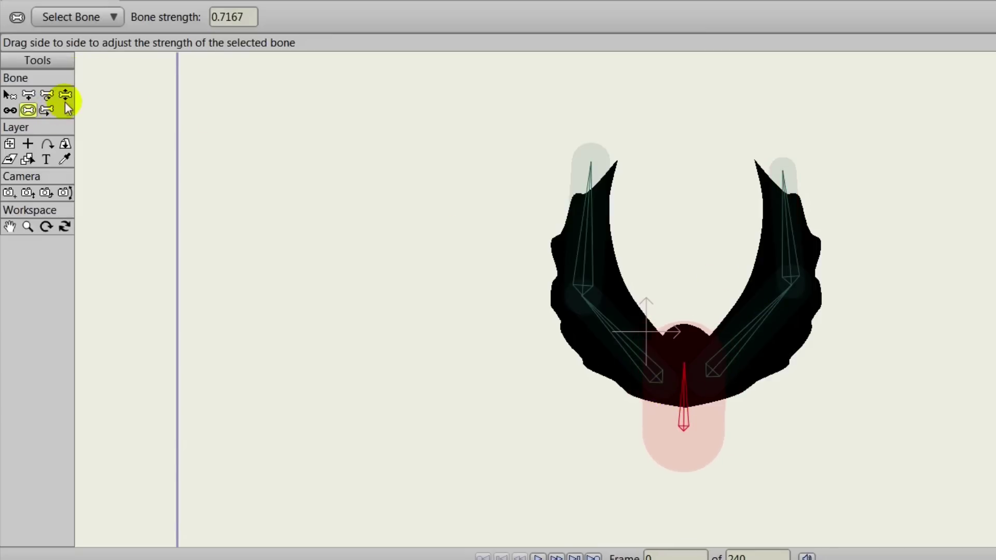
# Test the narrowed bone strengths by bending both wings downward with Manipulate Bones
pyautogui.click(65, 96)
pyautogui.moveTo(606, 332); pyautogui.dragTo(576, 544)
pyautogui.moveTo(763, 332); pyautogui.dragTo(764, 523)
pyautogui.moveTo(737, 449); pyautogui.dragTo(832, 387)
pyautogui.moveTo(606, 362); pyautogui.dragTo(591, 360)
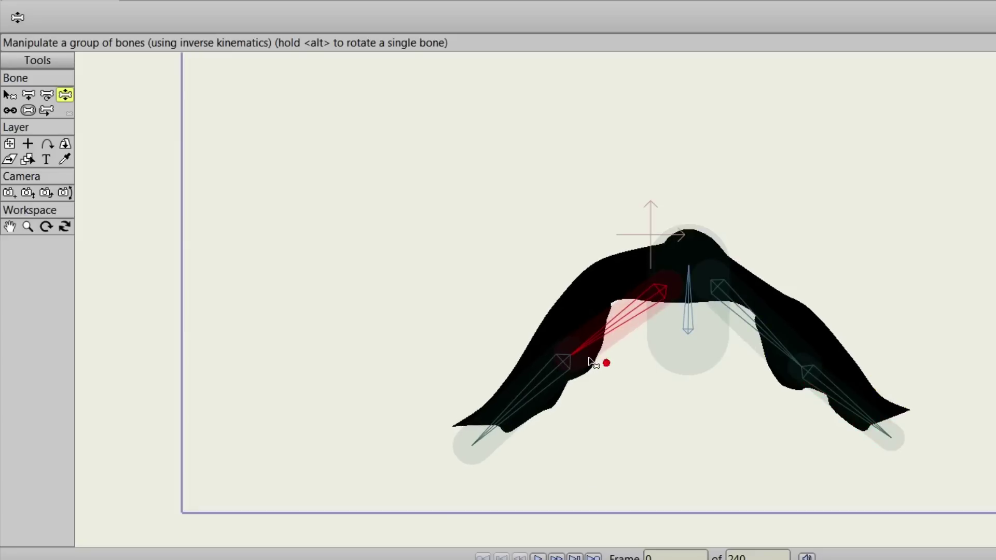
pyautogui.moveTo(542, 396); pyautogui.dragTo(647, 382)
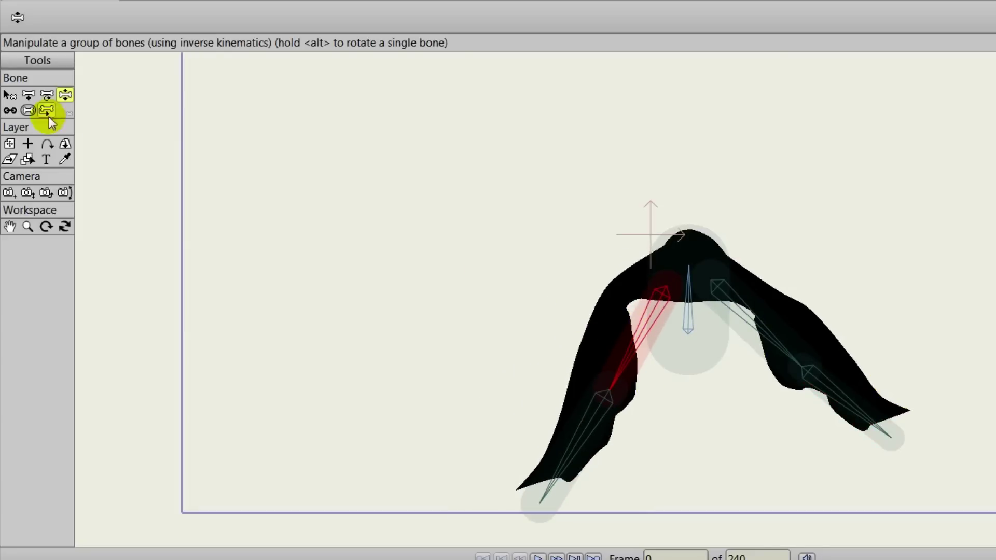
# Increase the strength of the four wing bones to cover the wing shapes, with the inner right one at about 0.46
pyautogui.click(28, 110)
pyautogui.click(643, 331)
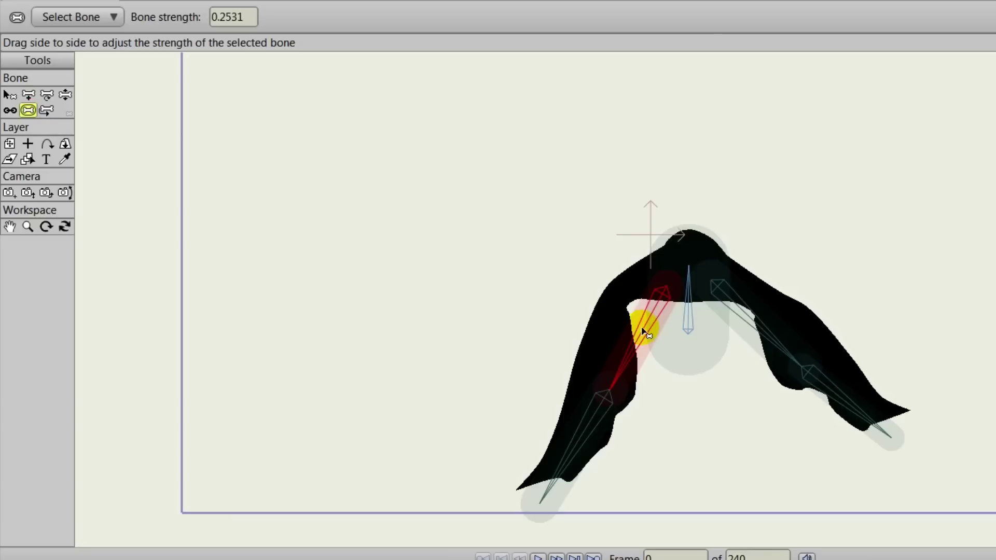
pyautogui.moveTo(639, 331); pyautogui.dragTo(768, 339)
pyautogui.click(783, 332)
pyautogui.moveTo(856, 408); pyautogui.dragTo(888, 395)
pyautogui.moveTo(591, 422); pyautogui.dragTo(622, 427)
pyautogui.moveTo(733, 307); pyautogui.dragTo(746, 307)
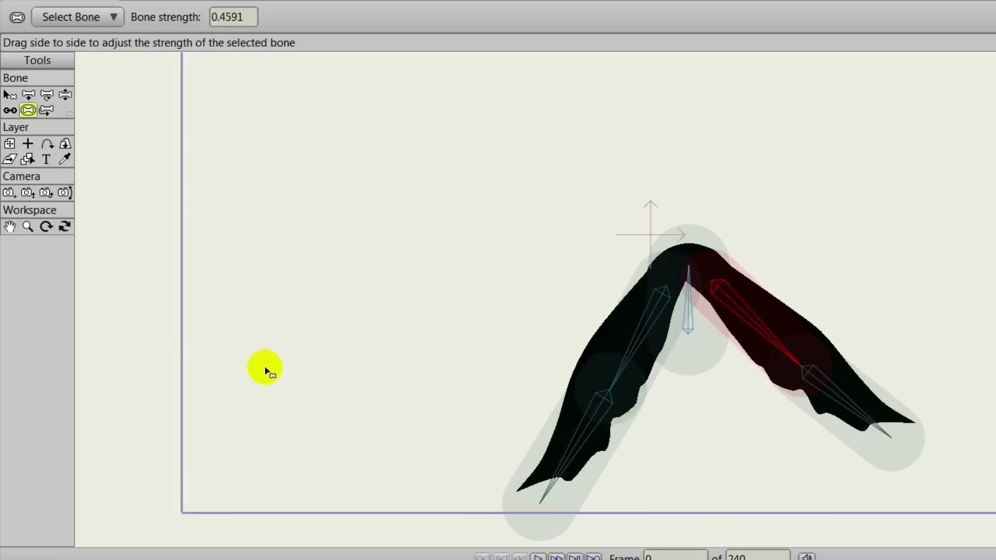
pyautogui.click(10, 95)
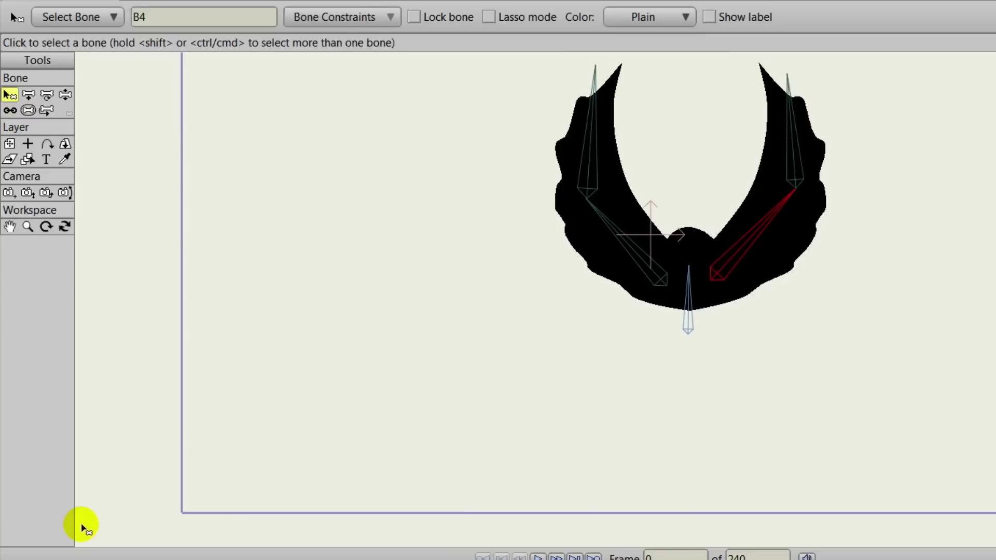
# Swing both wings down again with Manipulate Bones to check the enlarged strength areas
pyautogui.click(65, 95)
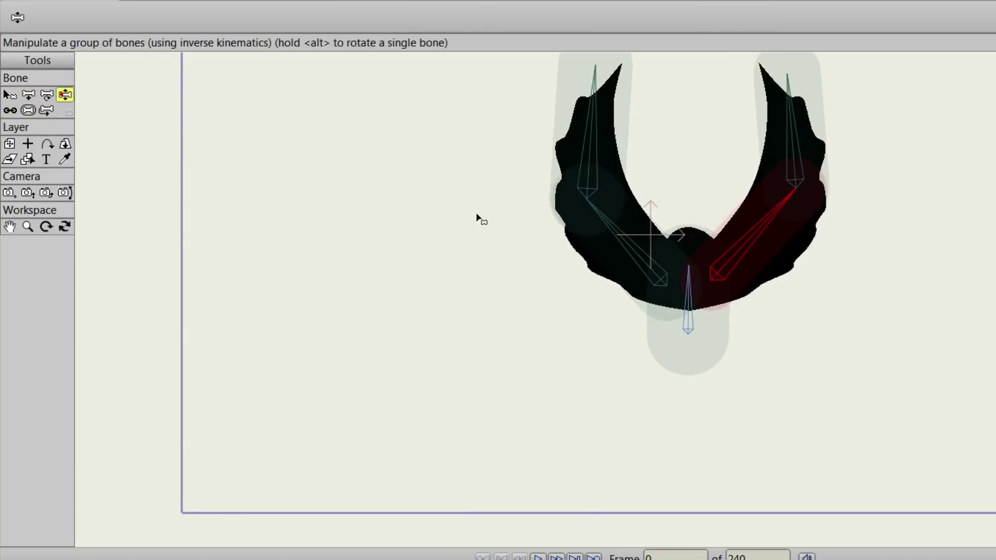
pyautogui.moveTo(618, 228); pyautogui.dragTo(643, 401)
pyautogui.moveTo(752, 237); pyautogui.dragTo(738, 367)
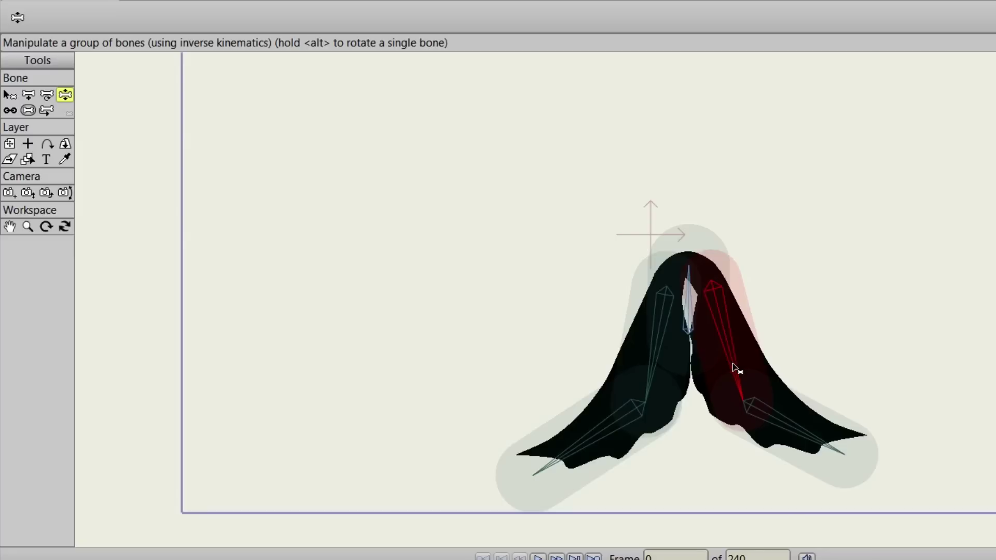
pyautogui.click(9, 95)
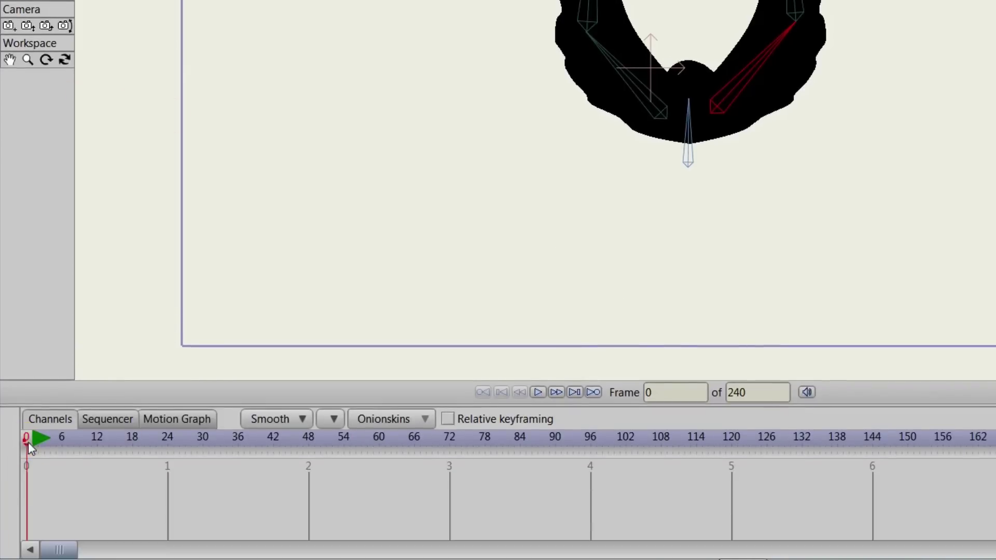
# At frame 9, rotate the bones of both wings into a lowered flap pose with Transform Bone
pyautogui.click(34, 437)
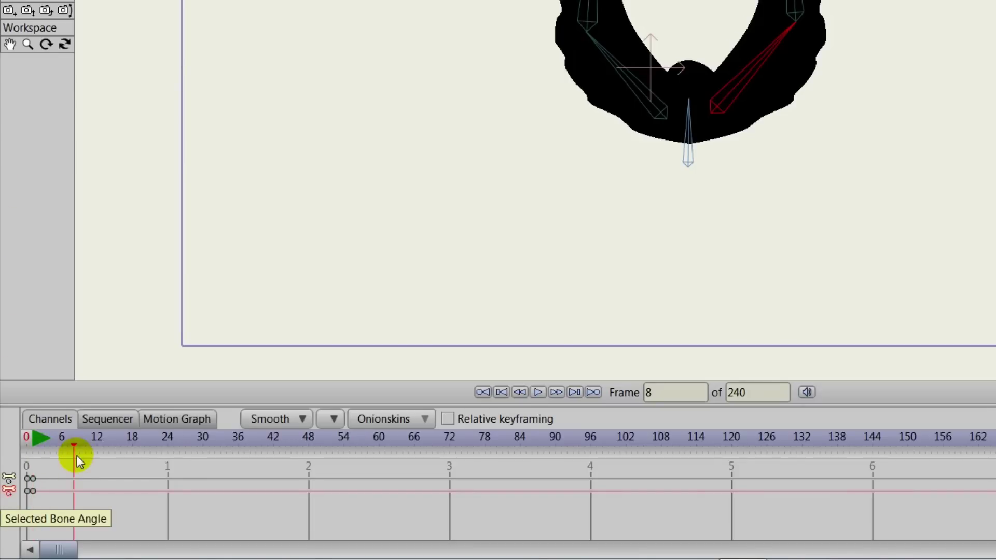
pyautogui.moveTo(77, 455); pyautogui.dragTo(79, 457)
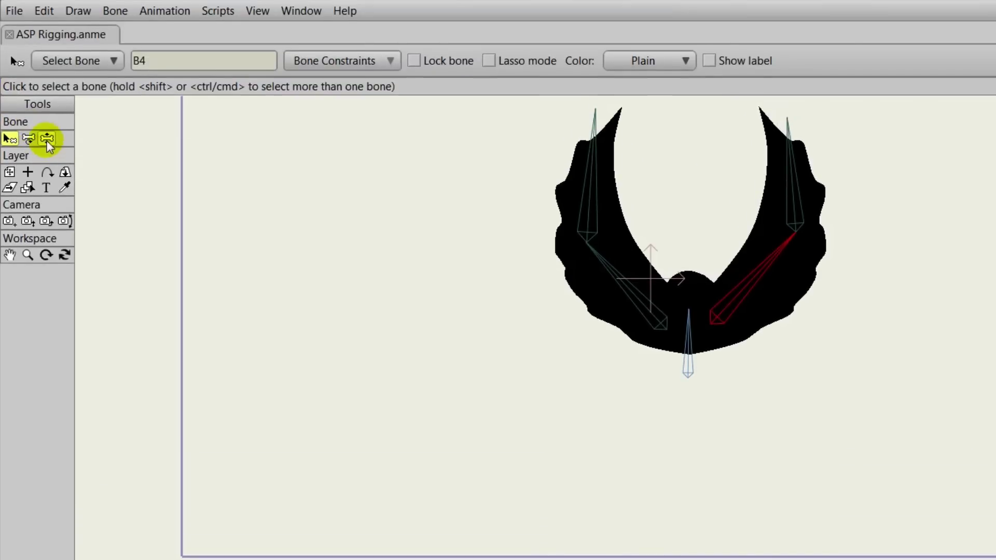
pyautogui.click(29, 138)
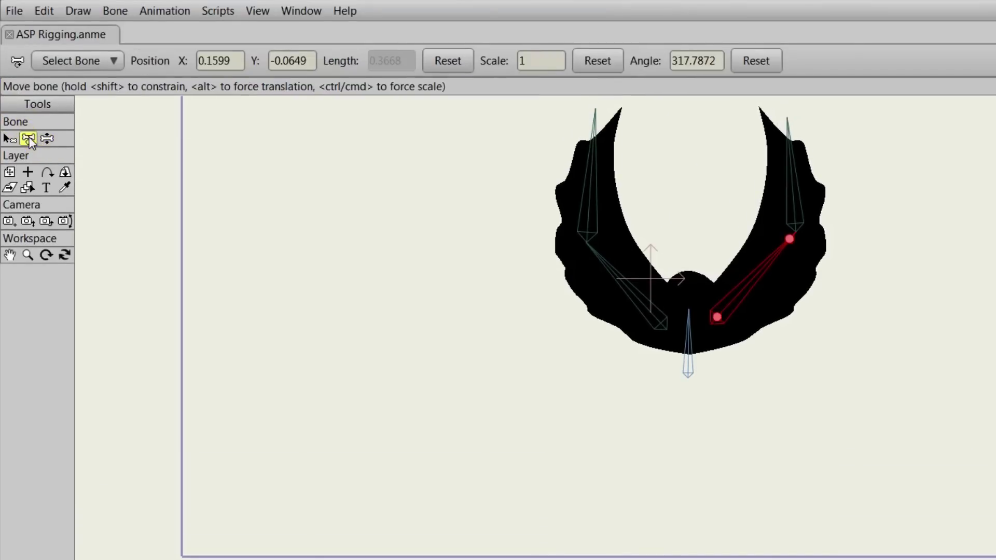
pyautogui.moveTo(616, 284); pyautogui.dragTo(655, 378)
pyautogui.moveTo(752, 280); pyautogui.dragTo(723, 479)
pyautogui.moveTo(582, 468)
pyautogui.mouseDown()
pyautogui.moveTo(576, 522)
pyautogui.moveTo(596, 507)
pyautogui.moveTo(582, 498)
pyautogui.mouseUp()
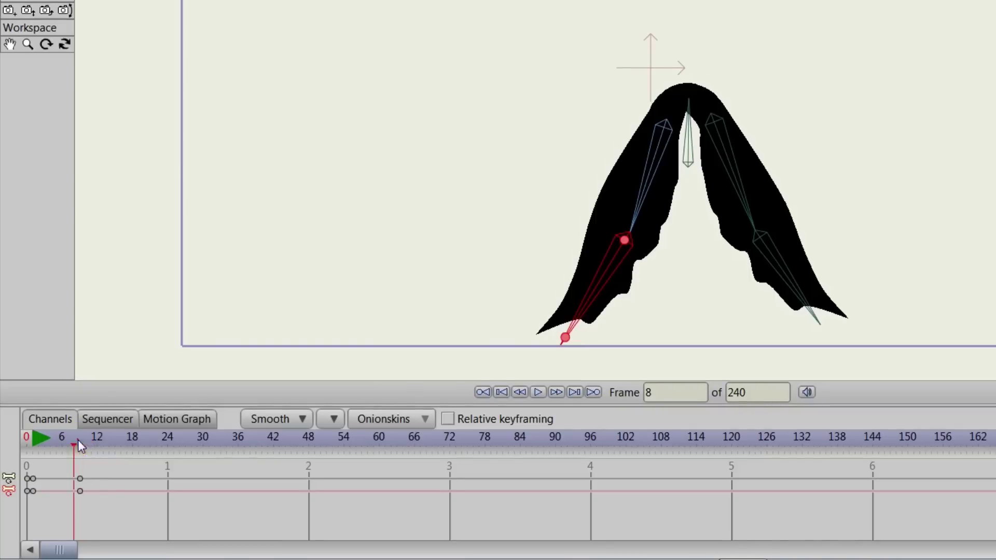
# Copy the raised-wing keyframes from frame 1 to frame 18, and scrub through the flap cycle
pyautogui.moveTo(78, 440); pyautogui.dragTo(135, 458)
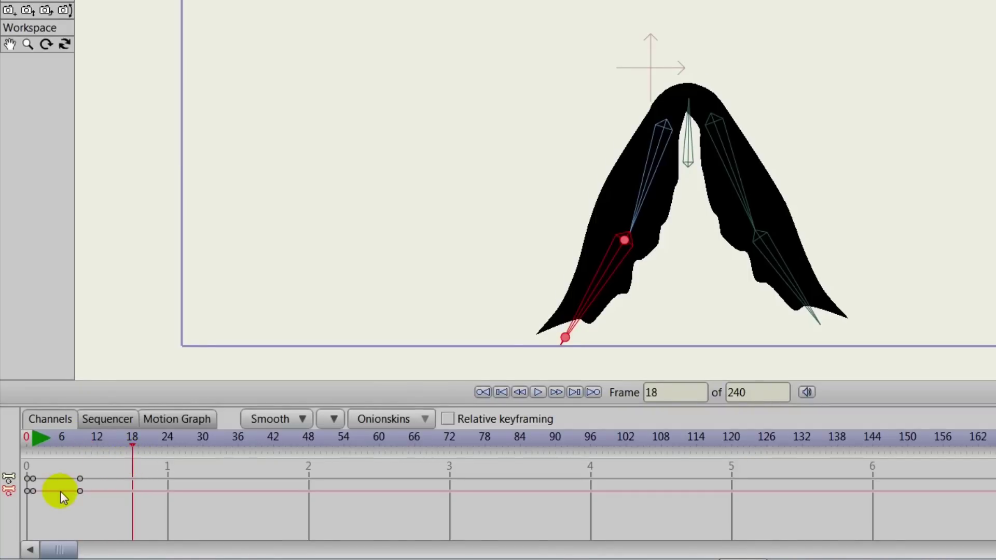
pyautogui.moveTo(44, 474); pyautogui.dragTo(33, 514)
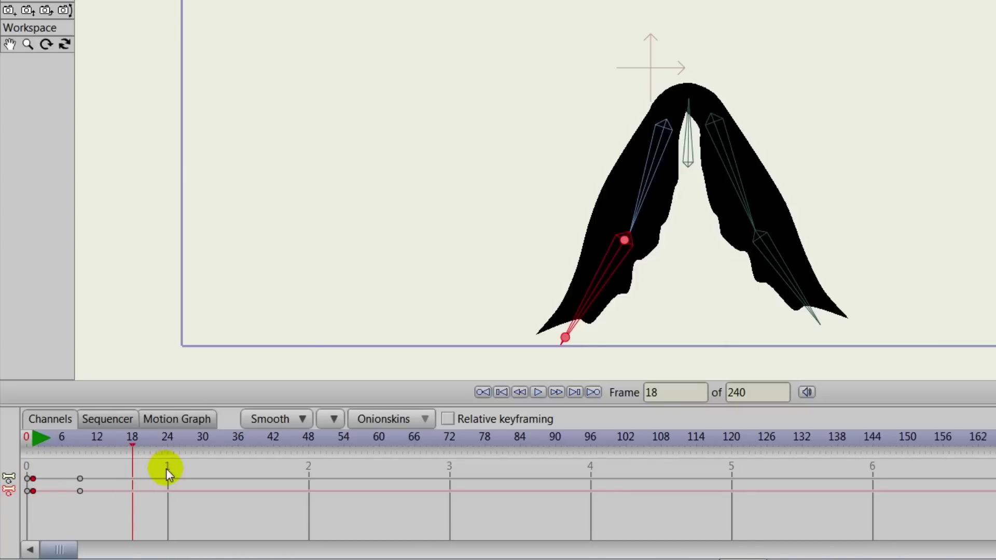
pyautogui.hotkey('ctrl', 'v')
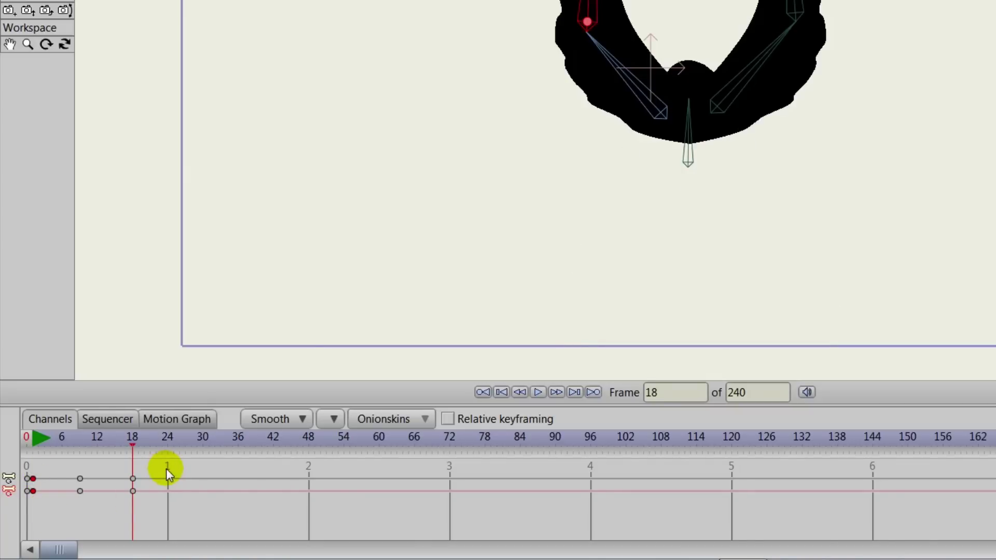
pyautogui.moveTo(132, 440)
pyautogui.mouseDown()
pyautogui.moveTo(45, 457)
pyautogui.moveTo(132, 483)
pyautogui.mouseUp()
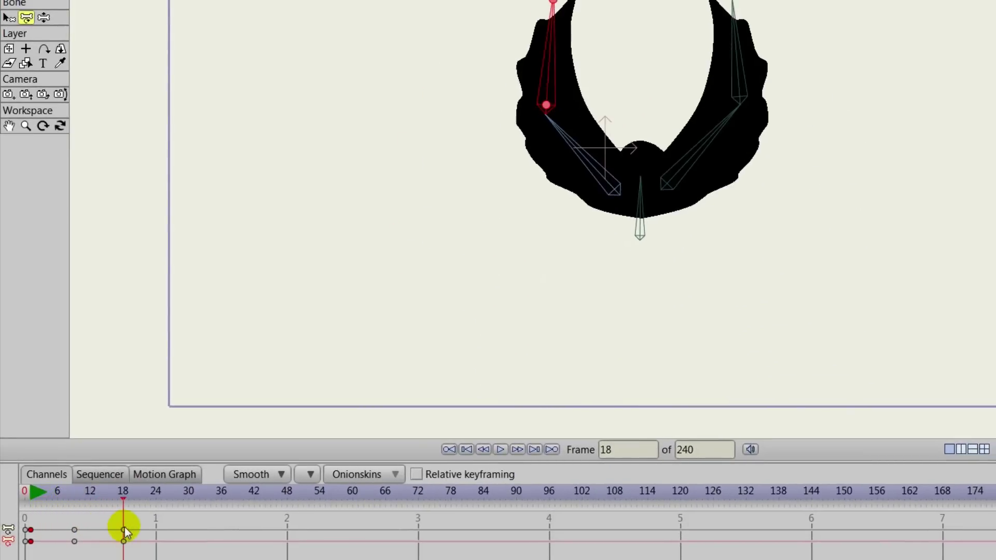
pyautogui.moveTo(124, 527)
pyautogui.mouseDown()
pyautogui.moveTo(11, 530)
pyautogui.moveTo(73, 533)
pyautogui.moveTo(27, 532)
pyautogui.moveTo(55, 542)
pyautogui.mouseUp()
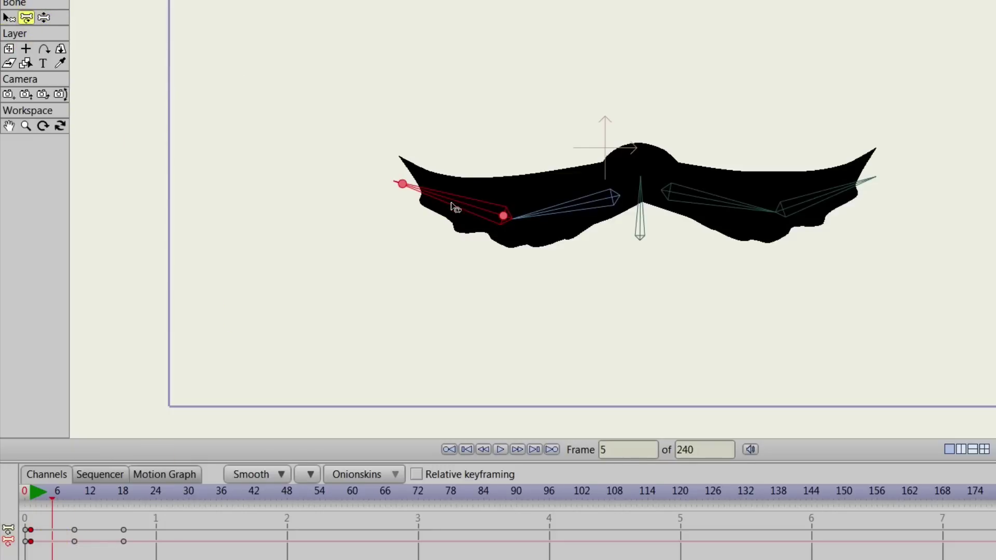
# Bend the outer bones of both wings upward at frame 5 and downward at about frame 14 to refine the flap
pyautogui.moveTo(455, 206); pyautogui.dragTo(461, 176)
pyautogui.moveTo(843, 204); pyautogui.dragTo(818, 167)
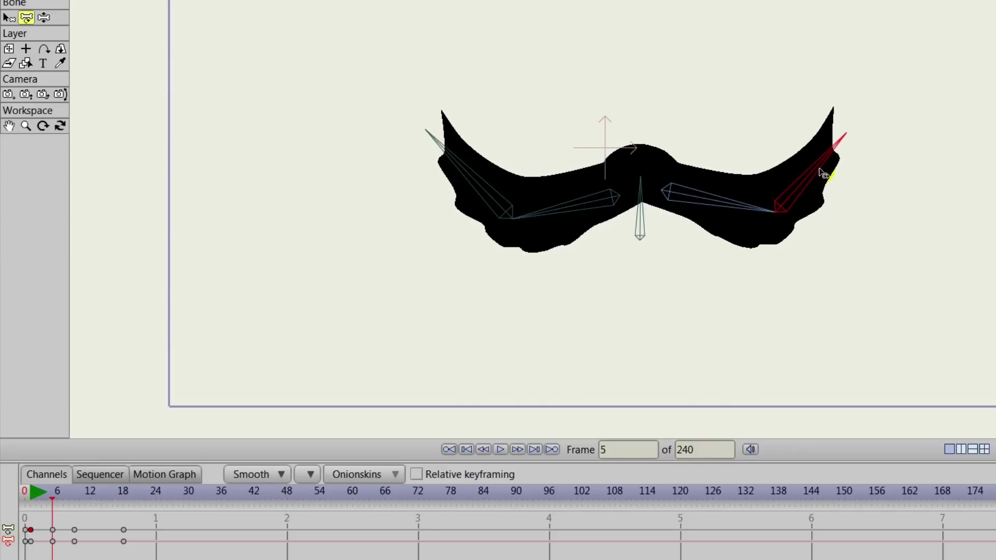
pyautogui.moveTo(51, 499); pyautogui.dragTo(101, 514)
pyautogui.click(707, 155)
pyautogui.click(761, 146)
pyautogui.moveTo(812, 179); pyautogui.dragTo(802, 241)
pyautogui.click(466, 184)
pyautogui.moveTo(465, 184); pyautogui.dragTo(474, 242)
# Set the frame 18 keyframes to Cycle interpolation, using Absolute with a value of 2
pyautogui.moveTo(102, 497); pyautogui.dragTo(123, 508)
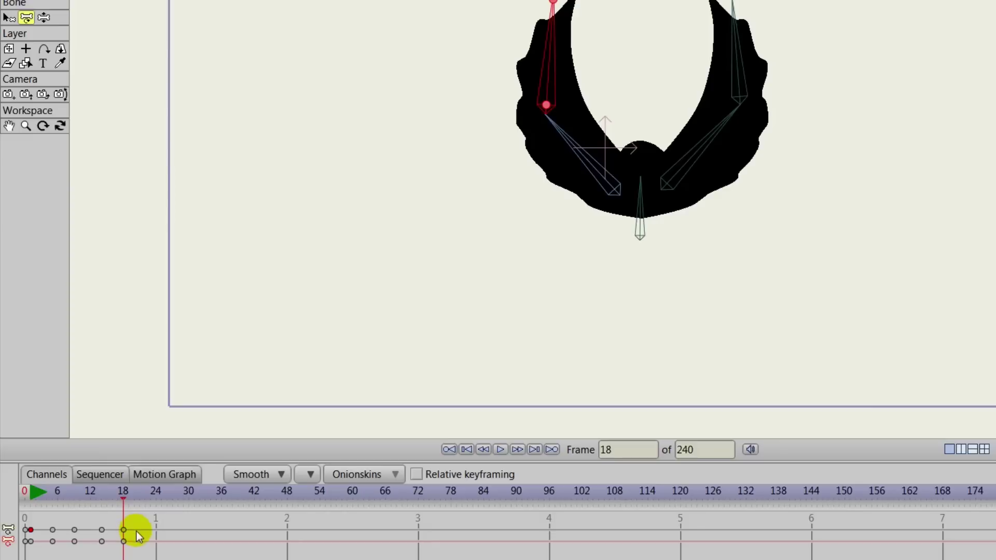
pyautogui.rightClick(123, 530)
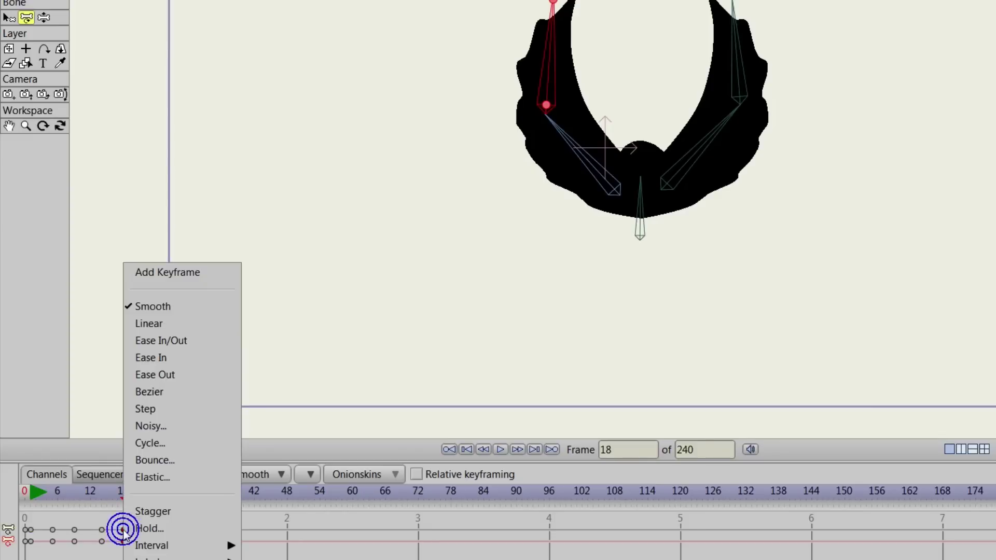
pyautogui.click(155, 442)
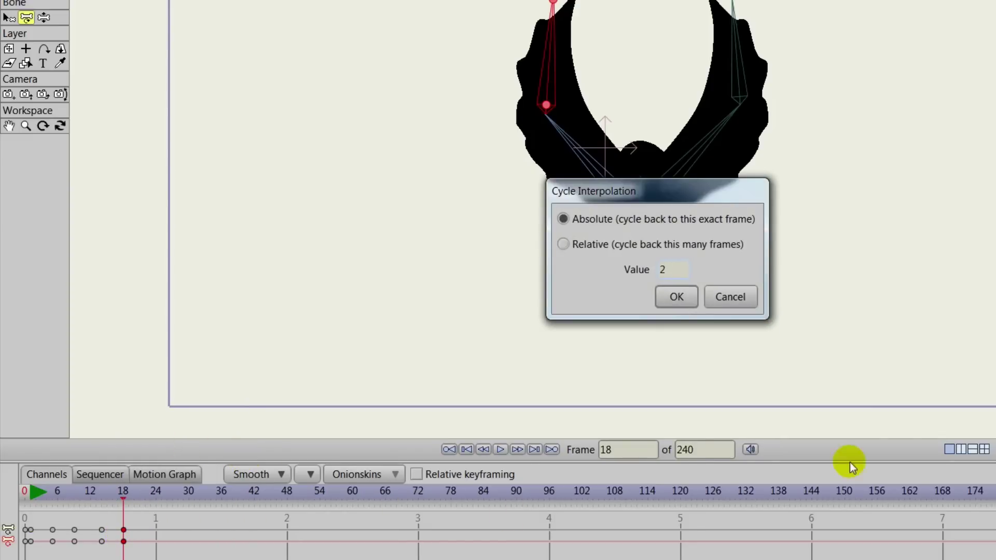
pyautogui.click(674, 300)
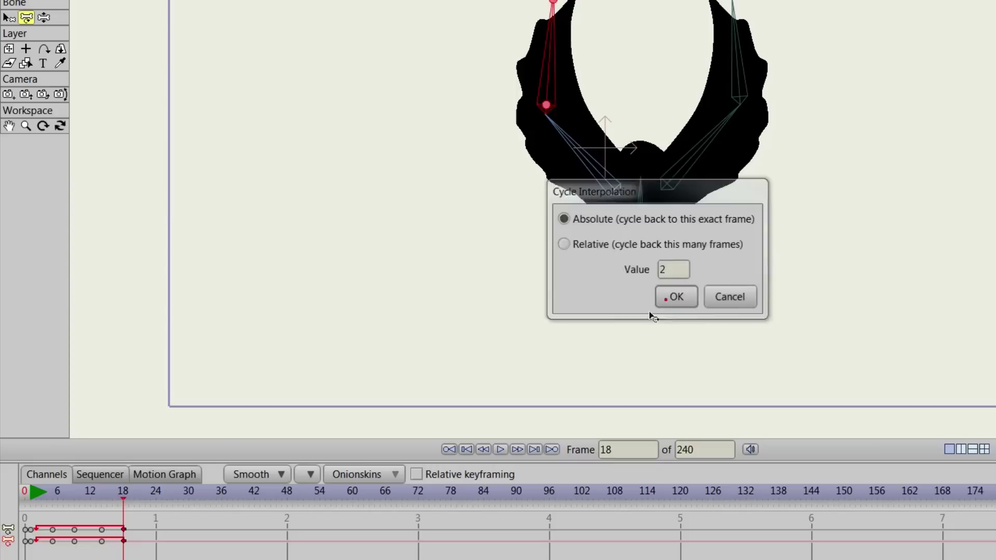
# Play the looping wing flap from the start, hide the bone overlay, and replay it to check the motion
pyautogui.click(466, 449)
pyautogui.click(500, 449)
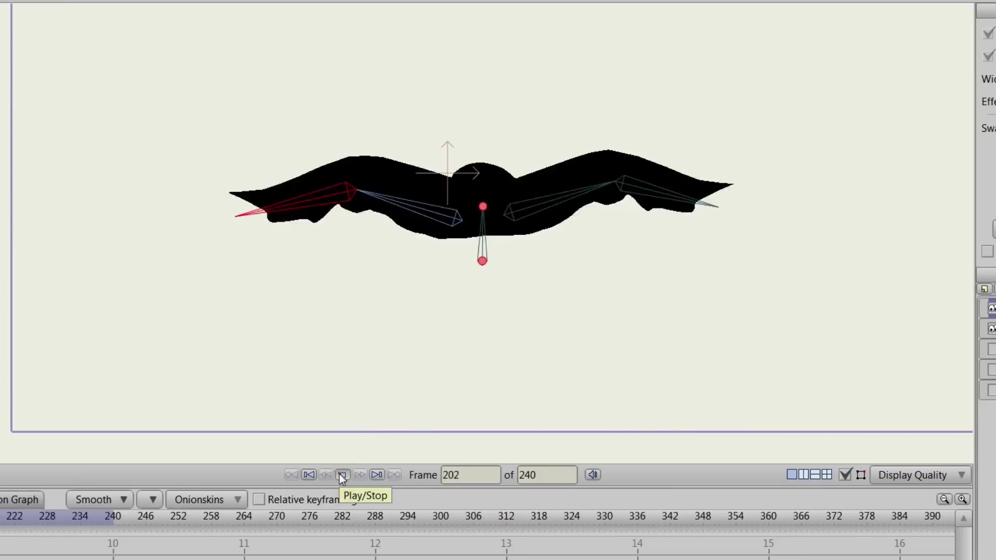
pyautogui.click(342, 474)
pyautogui.click(846, 475)
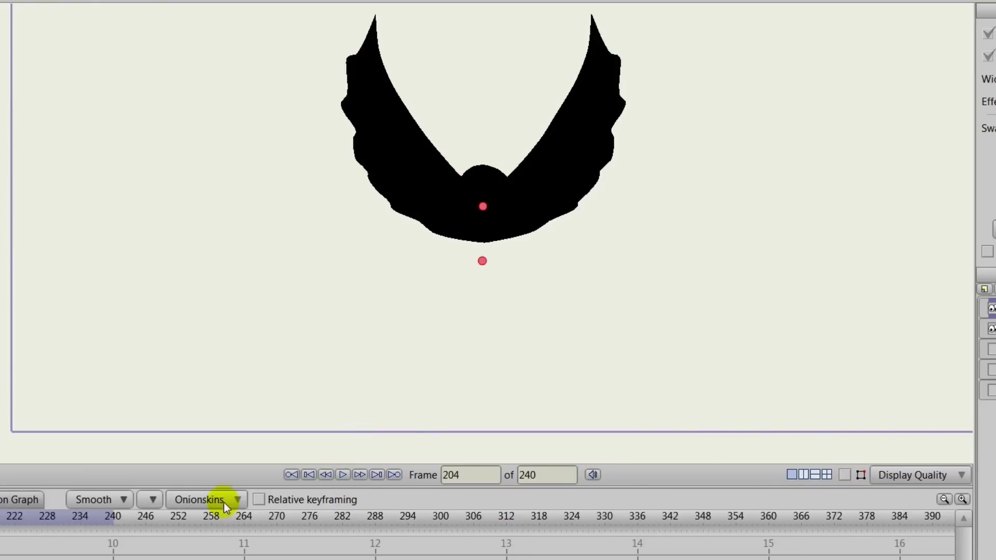
pyautogui.click(308, 474)
pyautogui.click(343, 475)
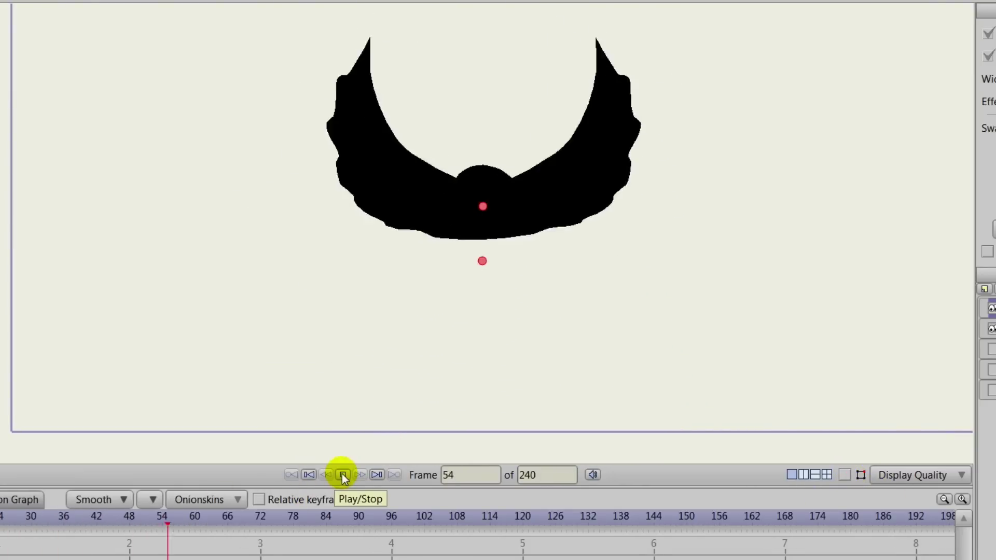
pyautogui.click(342, 475)
pyautogui.click(308, 474)
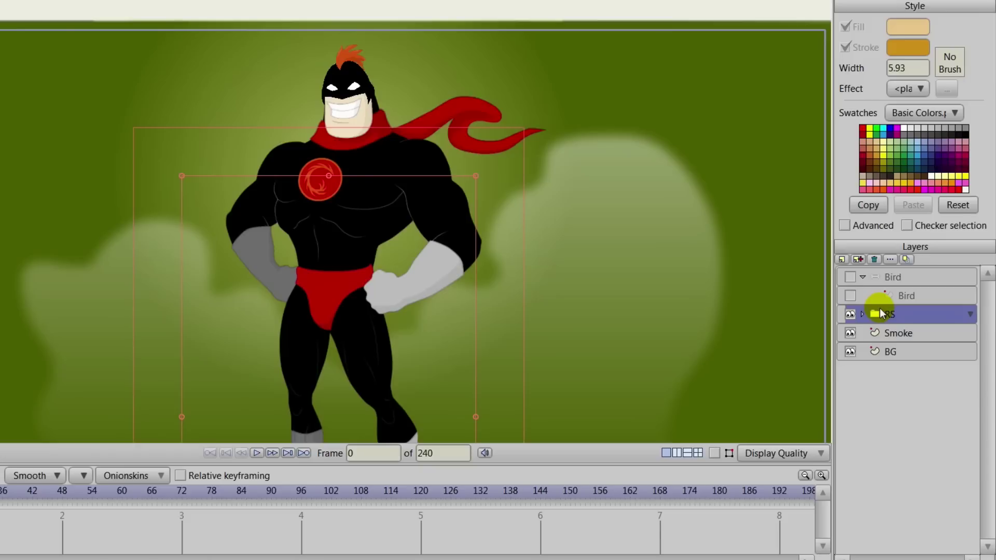
# Add a bone layer directly above the RS group and name it Hero
pyautogui.click(843, 259)
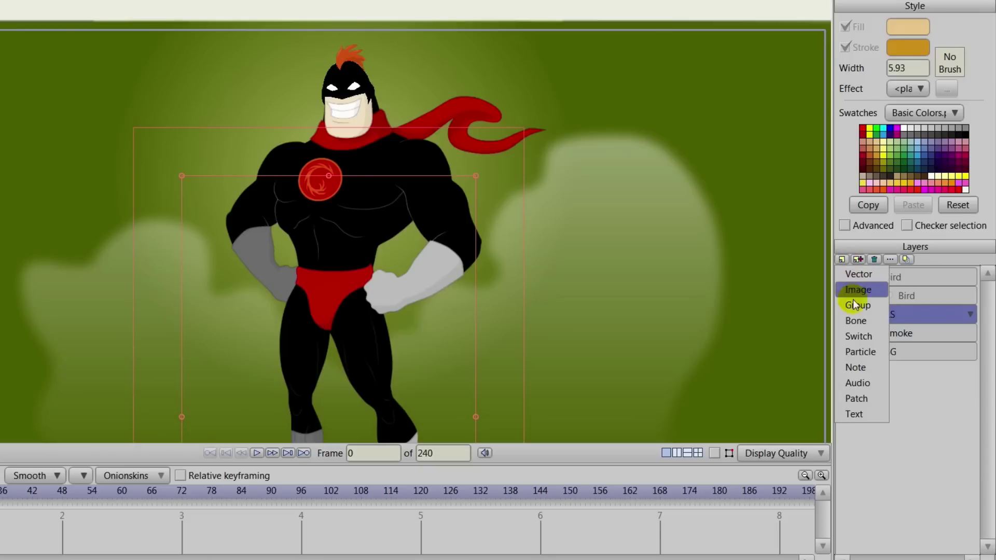
pyautogui.click(859, 321)
pyautogui.doubleClick(899, 313)
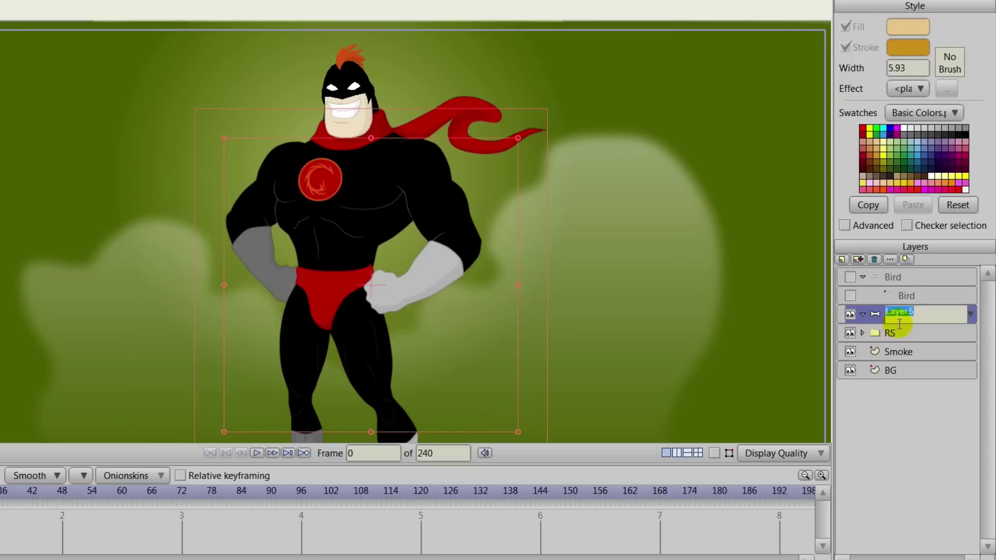
pyautogui.write('He')
pyautogui.click(897, 322)
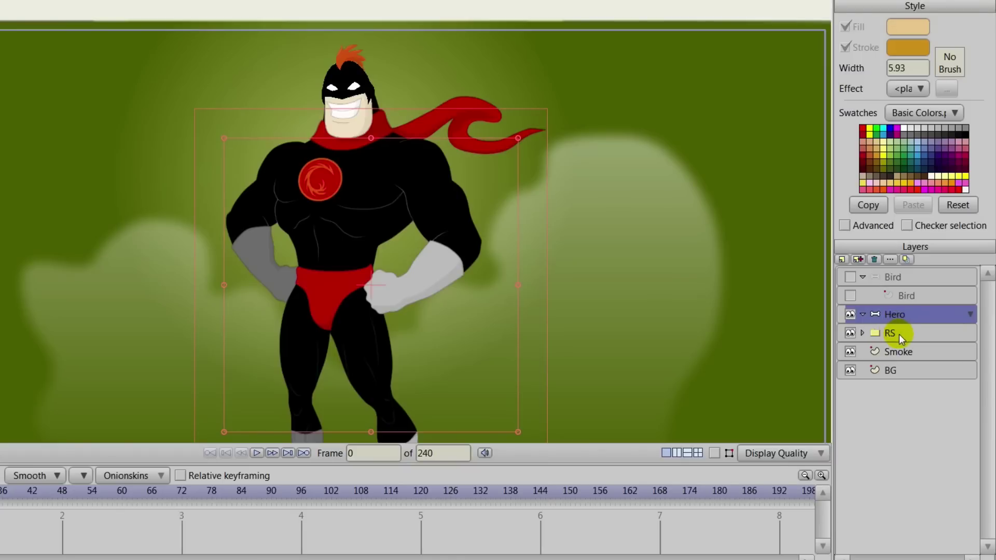
# Nest the RS group inside the Hero bone layer and reset the Hero layer's position to 0
pyautogui.click(898, 333)
pyautogui.moveTo(897, 326); pyautogui.dragTo(896, 322)
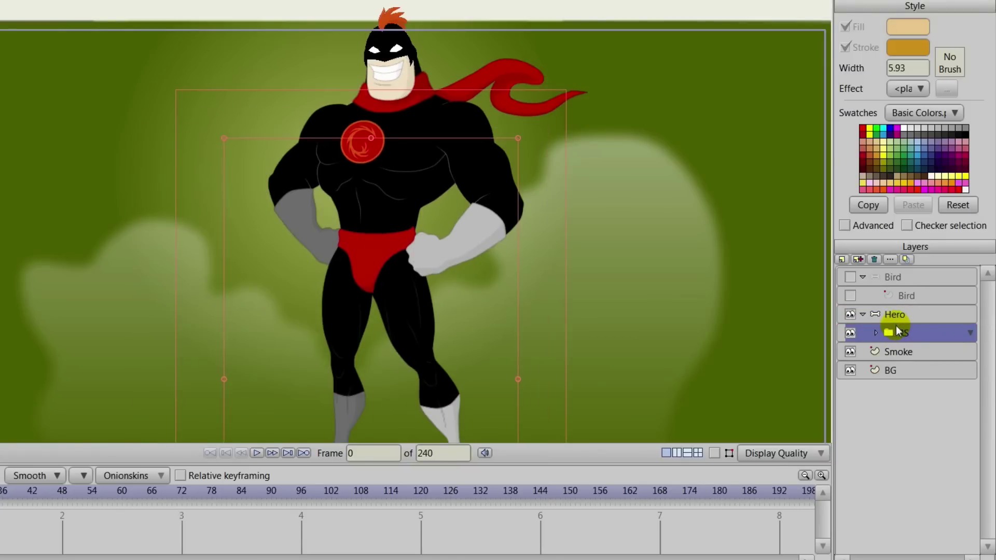
pyautogui.click(894, 318)
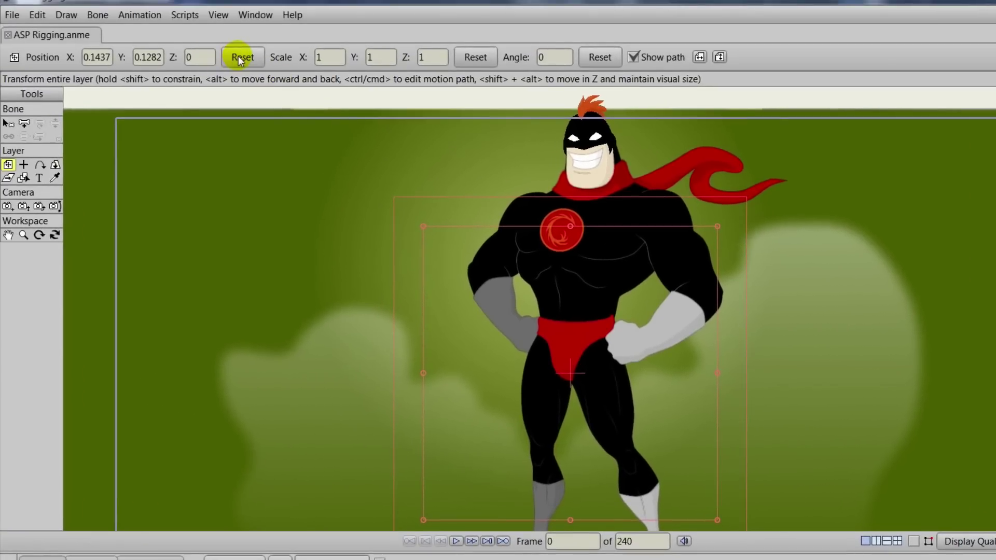
pyautogui.click(240, 57)
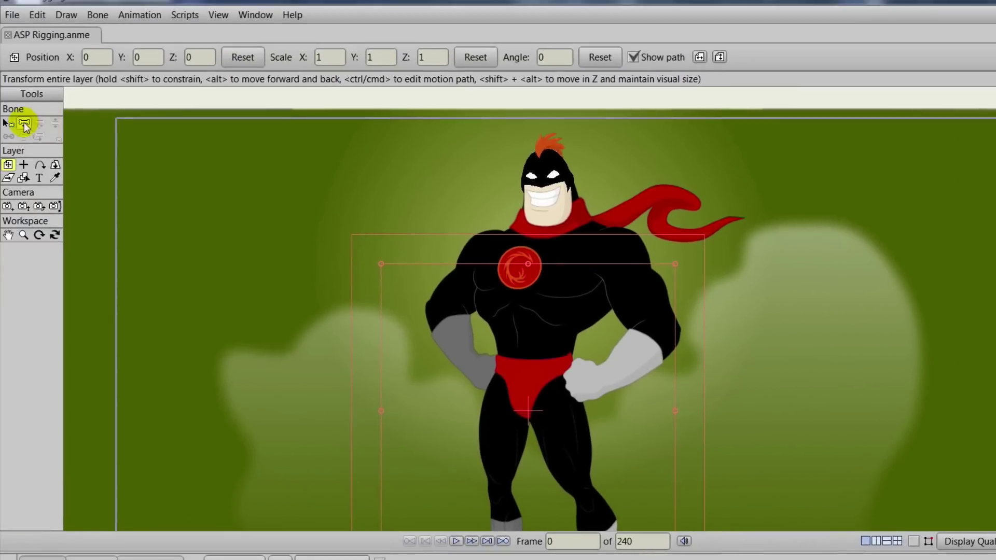
# Show the bone overlay and add a chain of bones from the hero's pelvis through abdomen, chest and neck to the head
pyautogui.click(24, 123)
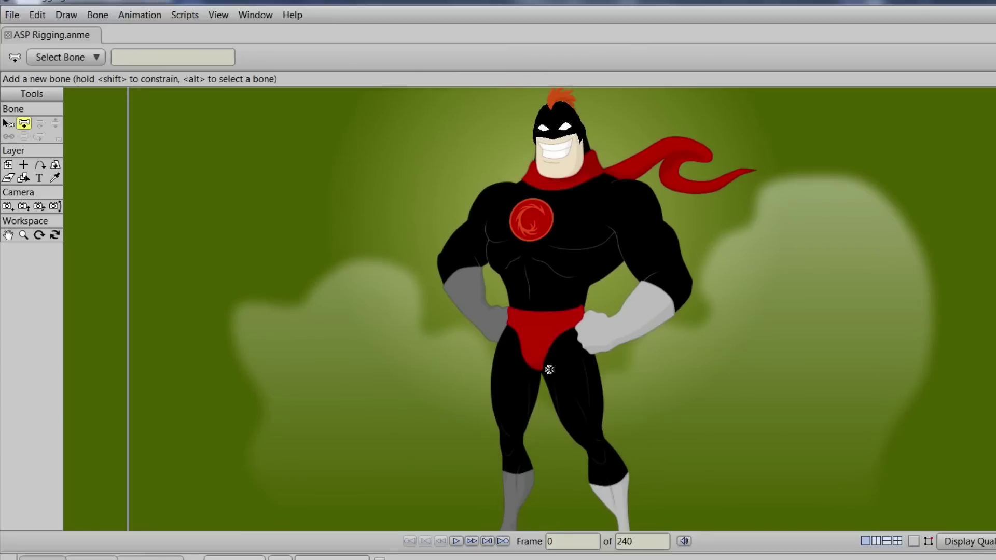
pyautogui.click(914, 540)
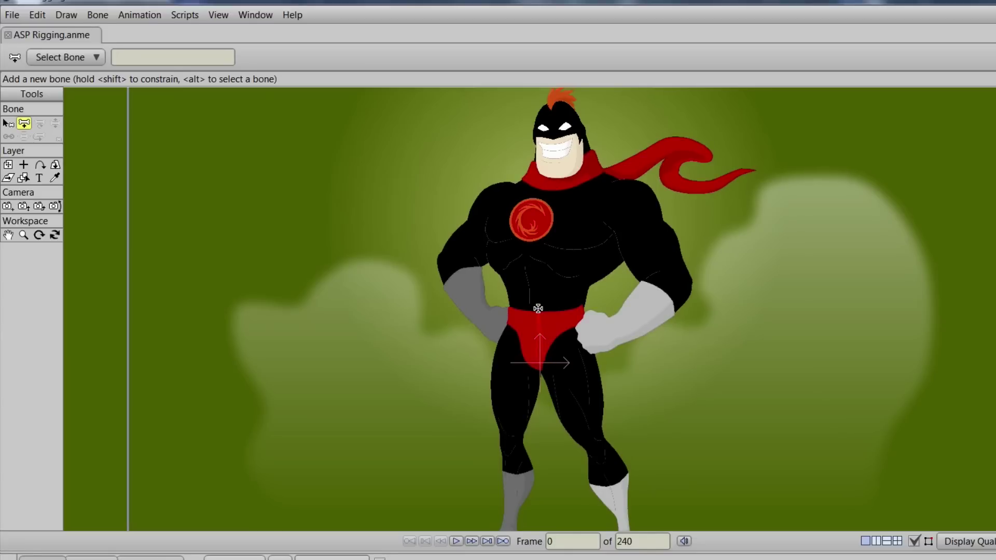
pyautogui.moveTo(538, 309); pyautogui.dragTo(537, 282)
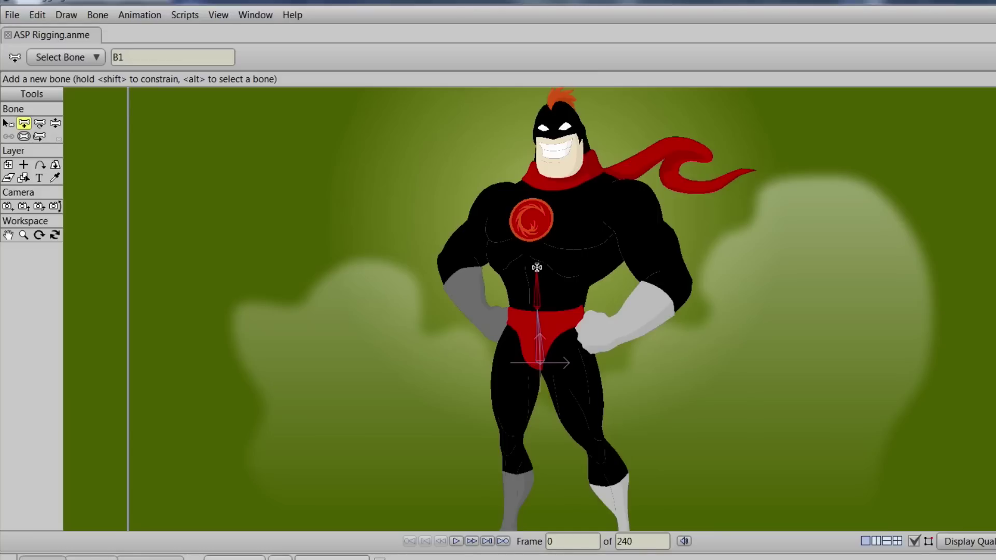
pyautogui.moveTo(537, 265); pyautogui.dragTo(565, 168)
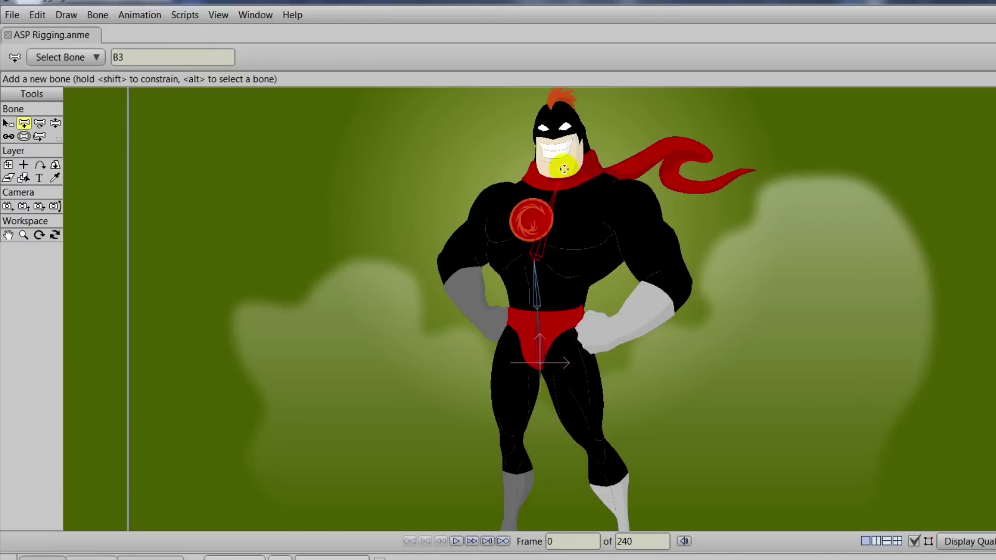
pyautogui.moveTo(565, 169); pyautogui.dragTo(553, 101)
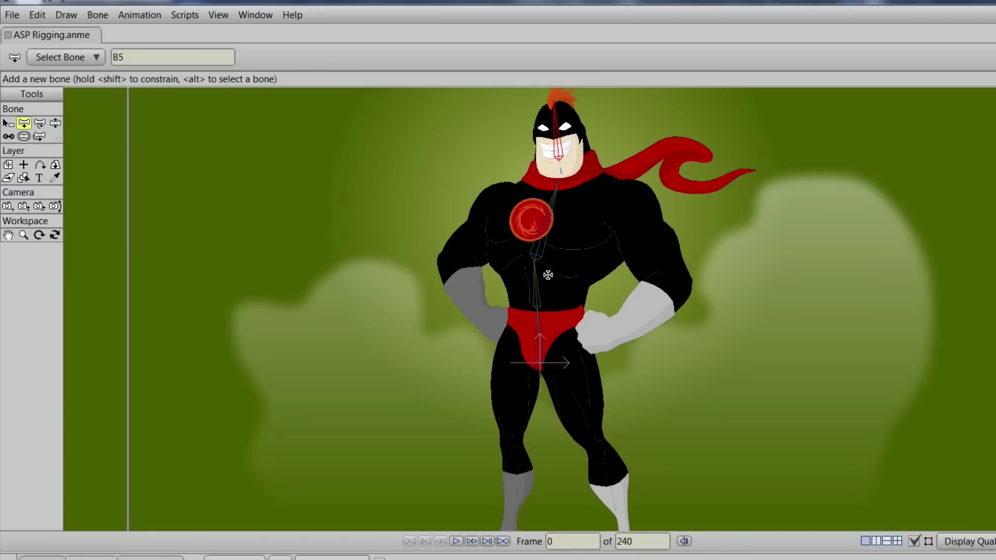
# From the chest bone, add shoulder, upper arm, forearm and hand bones along the arm with the light grey glove
pyautogui.keyDown('alt'); pyautogui.click(550, 210); pyautogui.keyUp('alt')
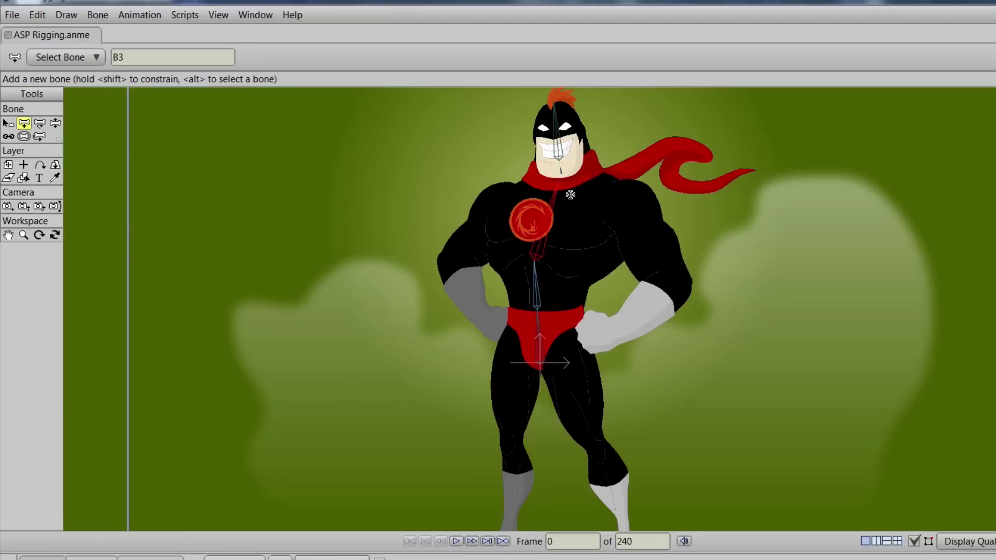
pyautogui.moveTo(565, 197); pyautogui.dragTo(612, 333)
pyautogui.moveTo(612, 334); pyautogui.dragTo(581, 342)
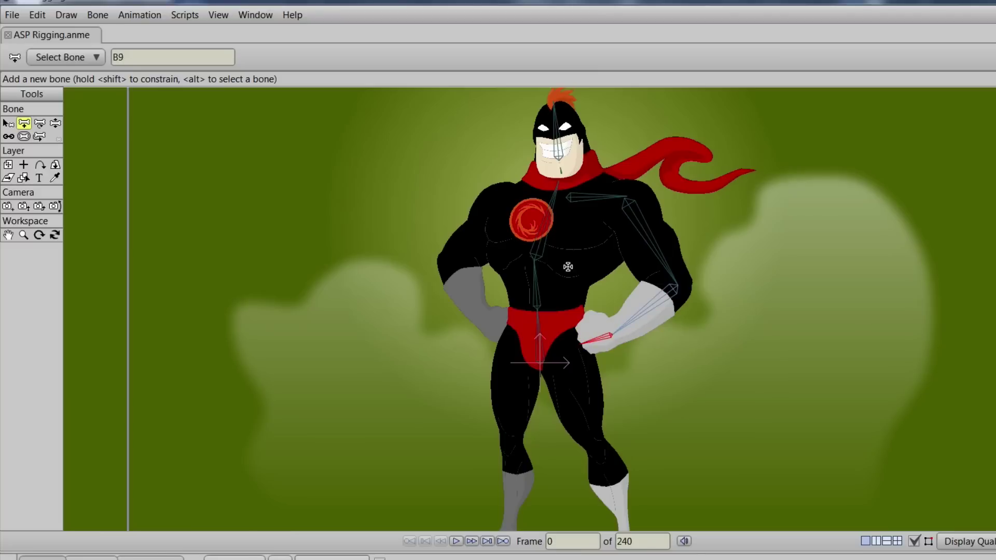
# From the chest bone, add shoulder, upper arm, forearm and hand bones along the arm with the dark grey glove
pyautogui.keyDown('alt'); pyautogui.click(552, 201); pyautogui.keyUp('alt')
pyautogui.moveTo(539, 197); pyautogui.dragTo(492, 201)
pyautogui.moveTo(493, 201); pyautogui.dragTo(452, 268)
pyautogui.moveTo(452, 268); pyautogui.dragTo(487, 322)
pyautogui.moveTo(486, 321); pyautogui.dragTo(513, 338)
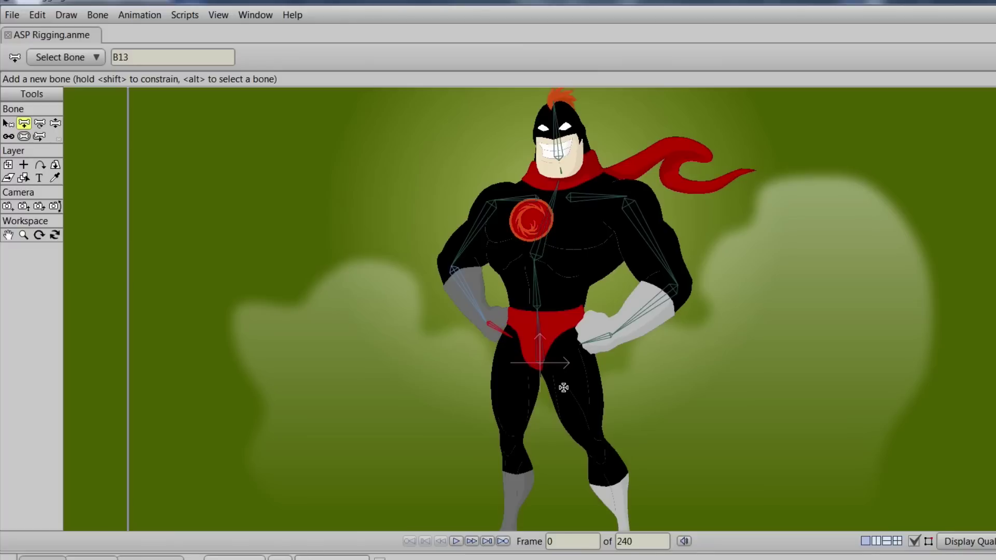
# From the pelvis bone, add thigh, shin and foot bones down the leg with the light grey boot
pyautogui.keyDown('alt'); pyautogui.click(539, 354); pyautogui.keyUp('alt')
pyautogui.moveTo(567, 389); pyautogui.dragTo(563, 282)
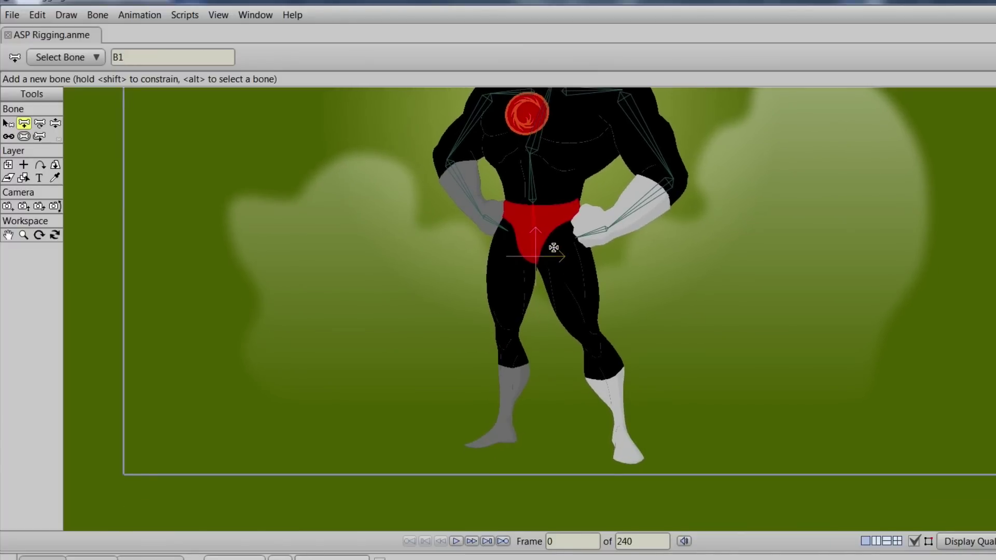
pyautogui.moveTo(553, 240); pyautogui.dragTo(595, 344)
pyautogui.moveTo(595, 345); pyautogui.dragTo(621, 435)
pyautogui.moveTo(621, 436); pyautogui.dragTo(638, 463)
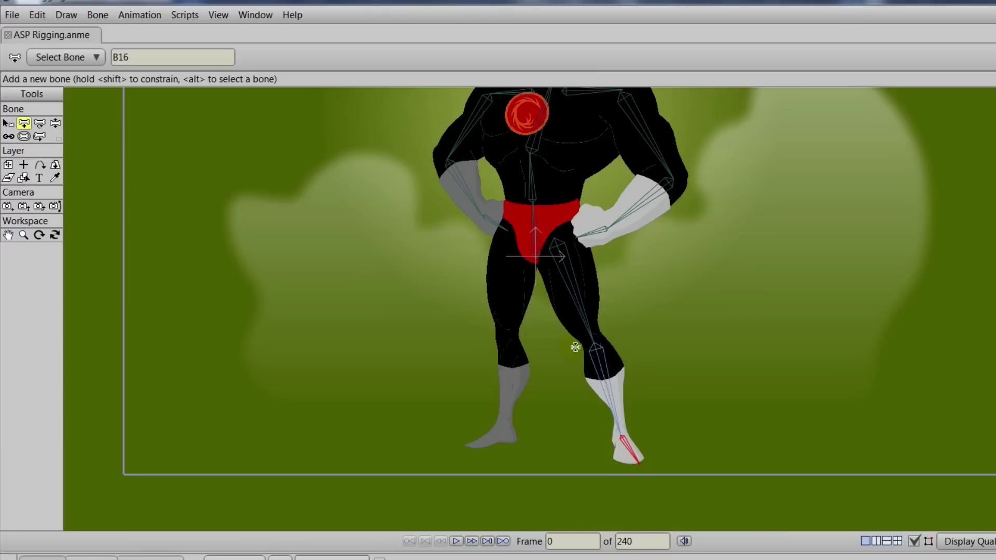
# From the pelvis bone, add thigh, shin and foot bones down the leg with the dark grey boot
pyautogui.keyDown('alt'); pyautogui.click(534, 232); pyautogui.keyUp('alt')
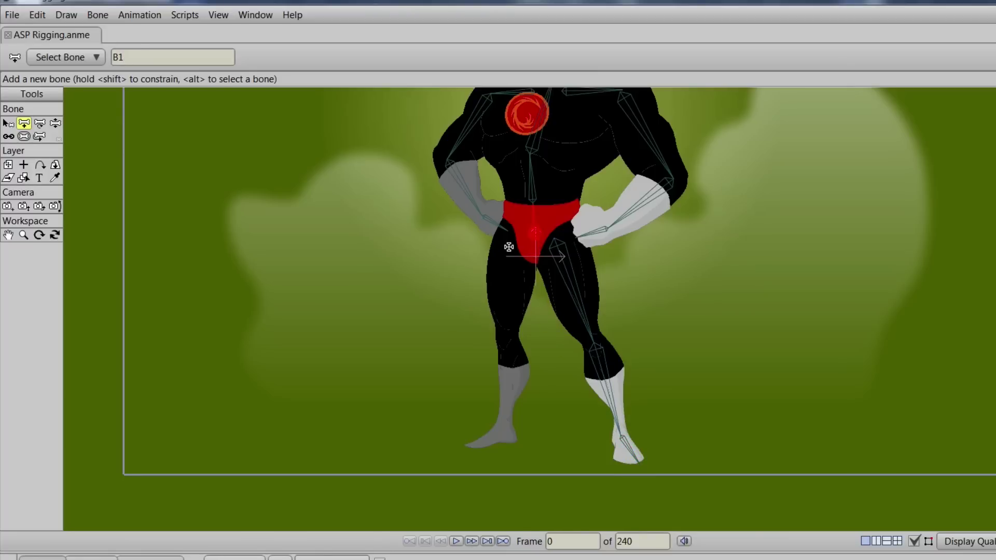
pyautogui.moveTo(519, 236); pyautogui.dragTo(508, 341)
pyautogui.moveTo(508, 342); pyautogui.dragTo(466, 447)
# Select all of the hero's bones and reduce their bone strength to 0
pyautogui.scroll(-1, 656, 341)
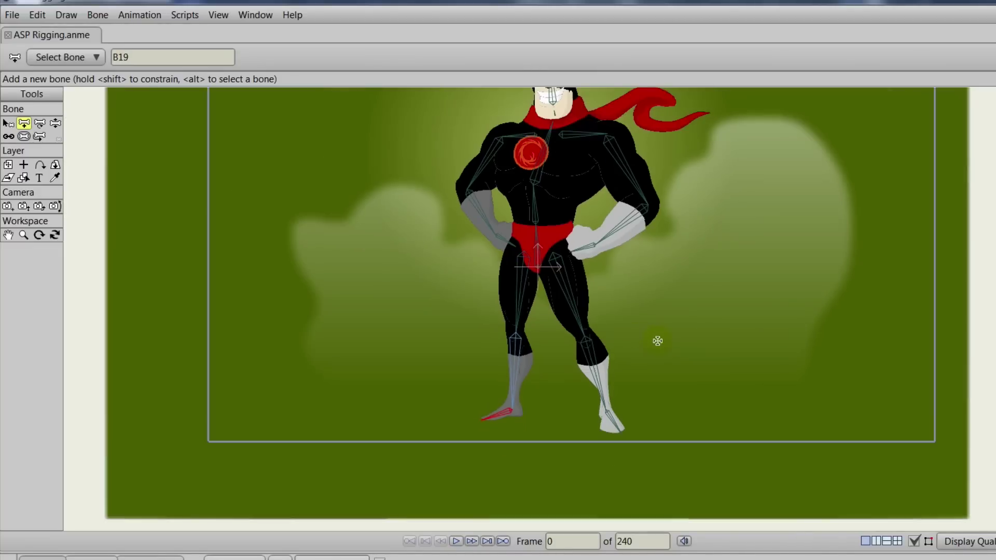
pyautogui.moveTo(657, 335); pyautogui.dragTo(628, 407)
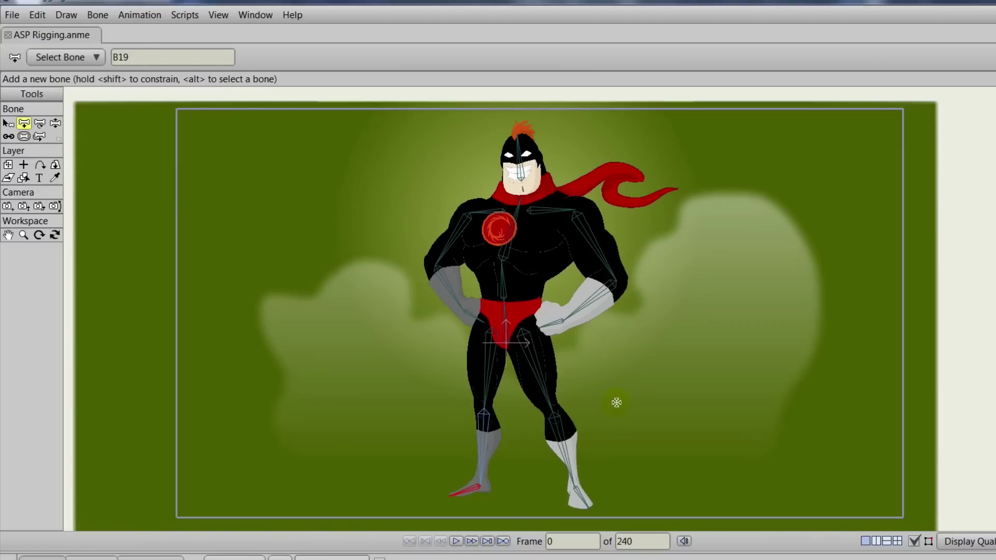
pyautogui.click(23, 137)
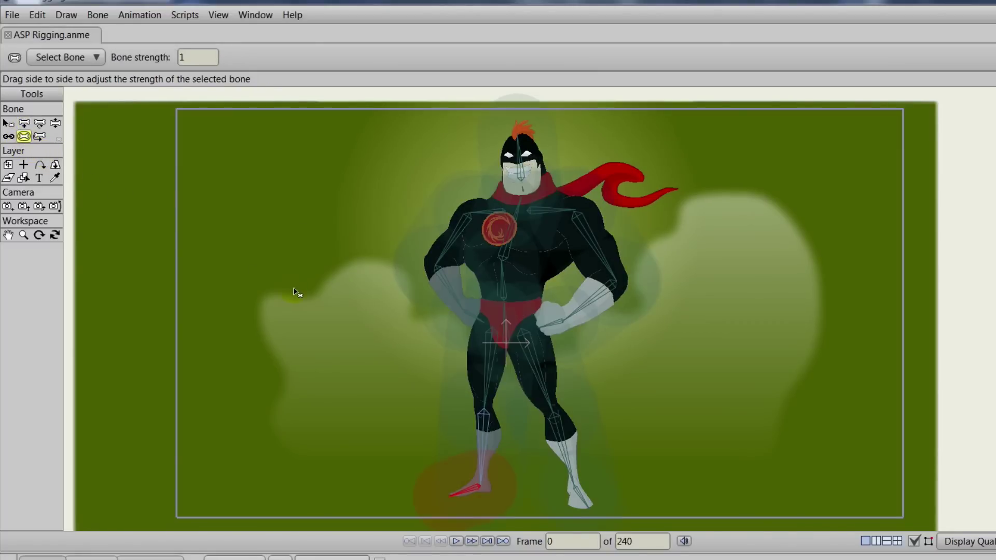
pyautogui.scroll(-1, 297, 291)
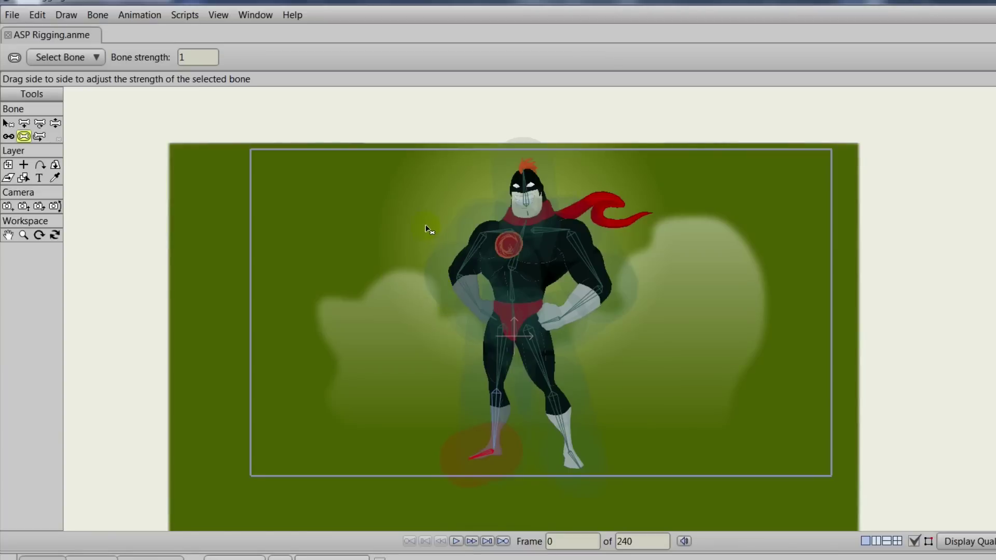
pyautogui.click(8, 124)
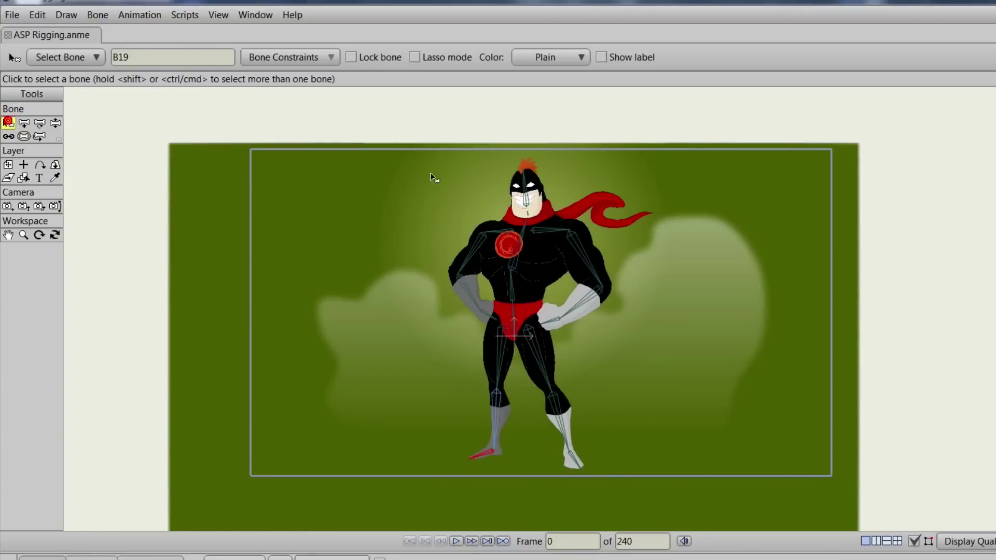
pyautogui.moveTo(421, 137); pyautogui.dragTo(668, 497)
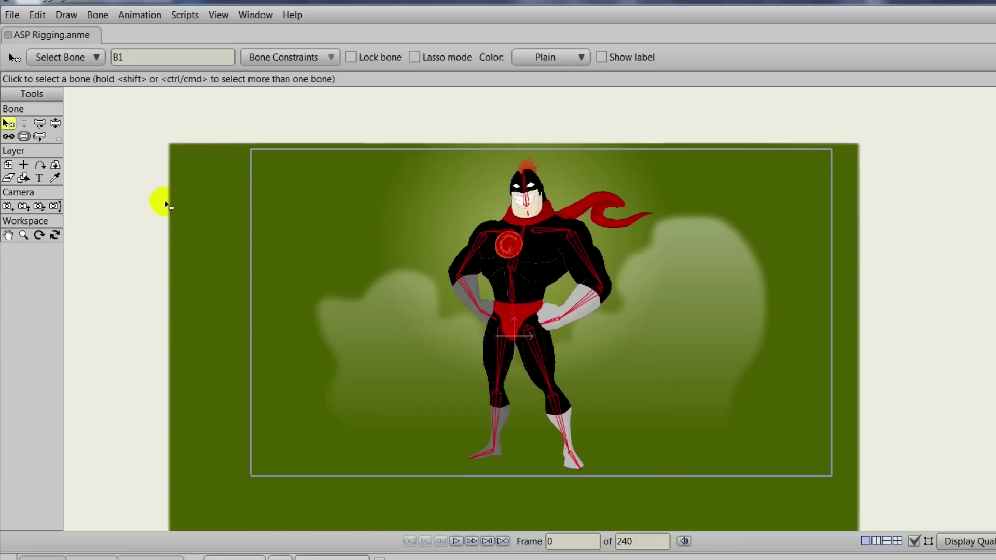
pyautogui.click(23, 136)
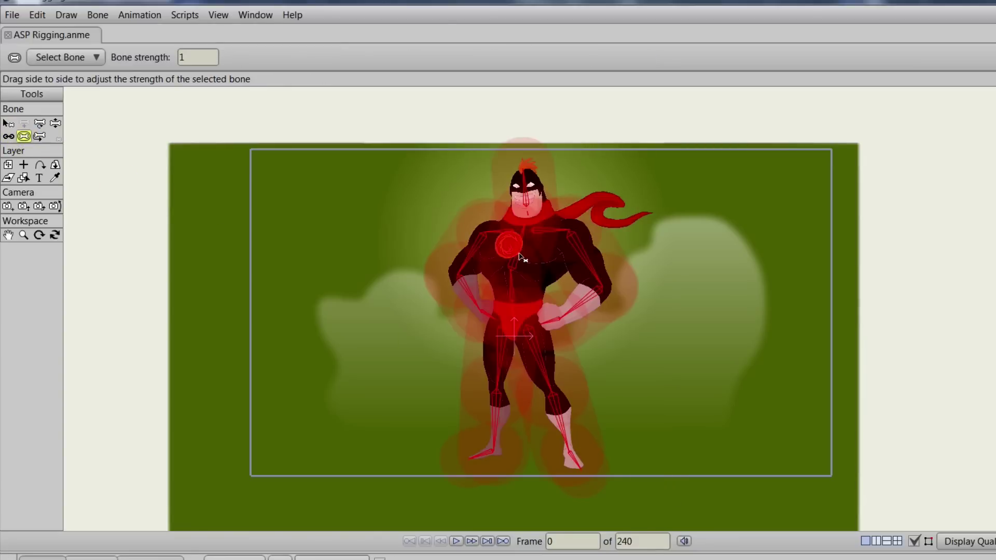
pyautogui.moveTo(219, 259); pyautogui.dragTo(213, 259)
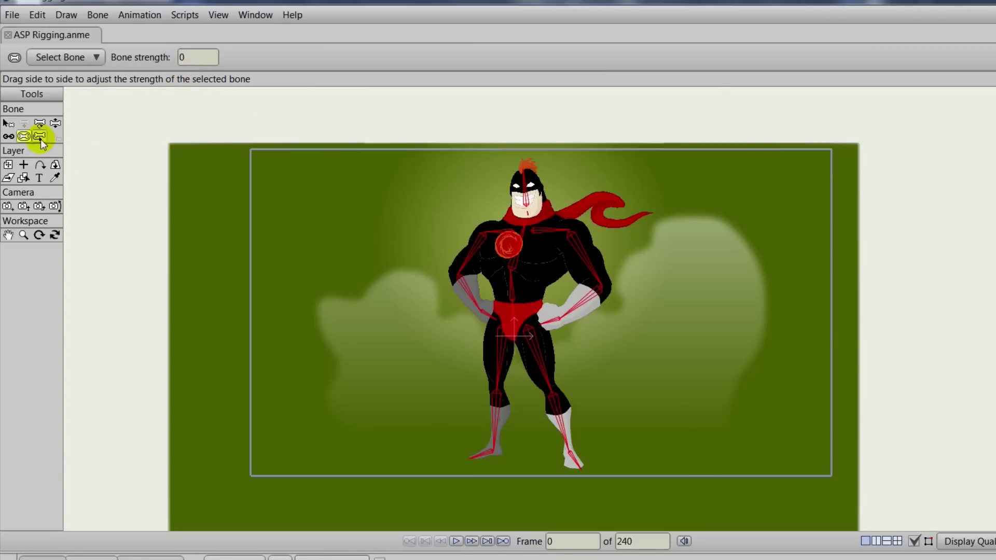
# Deselect all bones and examine the hero skeleton's parent hierarchy with the Reparent Bone tool
pyautogui.click(8, 123)
pyautogui.click(295, 240)
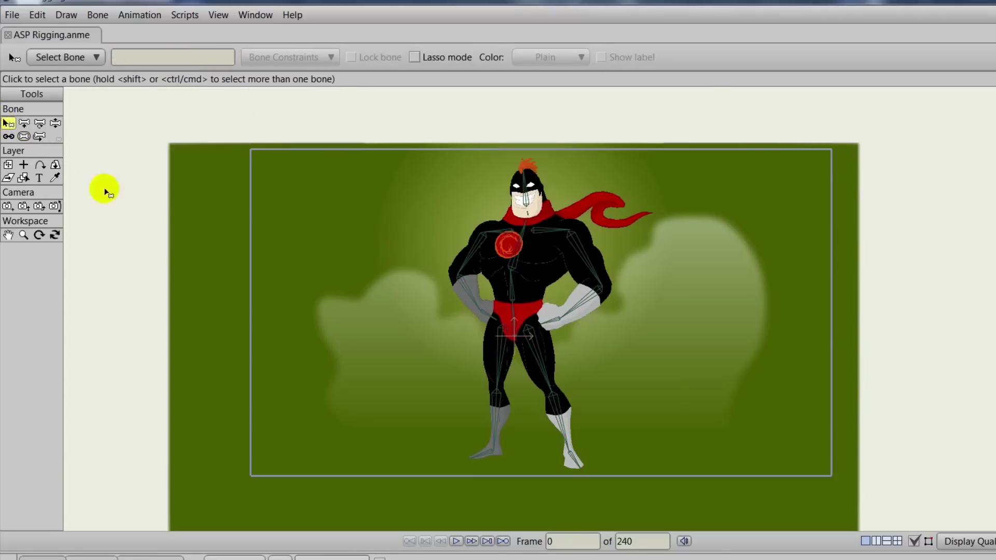
pyautogui.click(9, 137)
pyautogui.scroll(1, 302, 268)
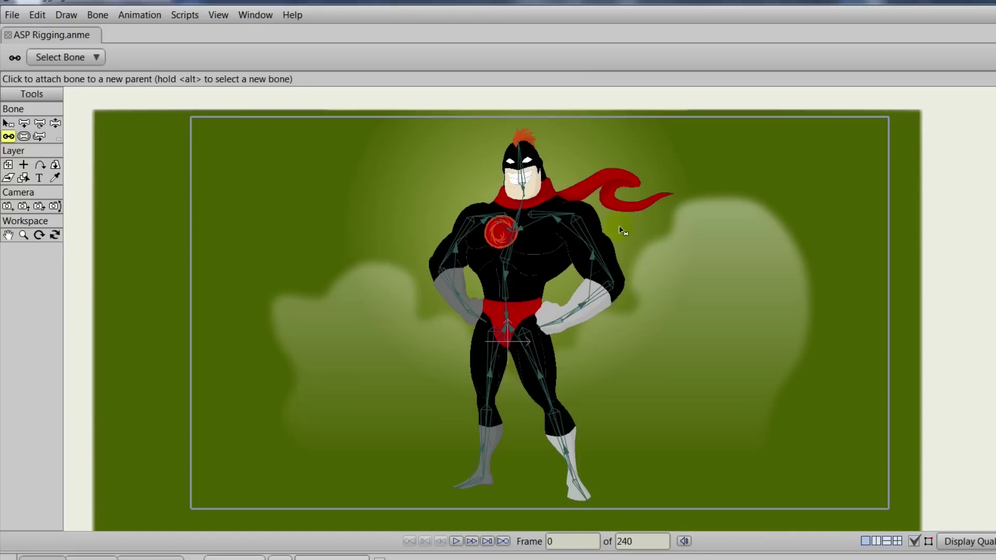
# Inspect the parent links of the upper arm and torso bones by selecting them with Reparent Bone
pyautogui.keyDown('alt'); pyautogui.click(586, 228); pyautogui.keyUp('alt')
pyautogui.click(647, 236)
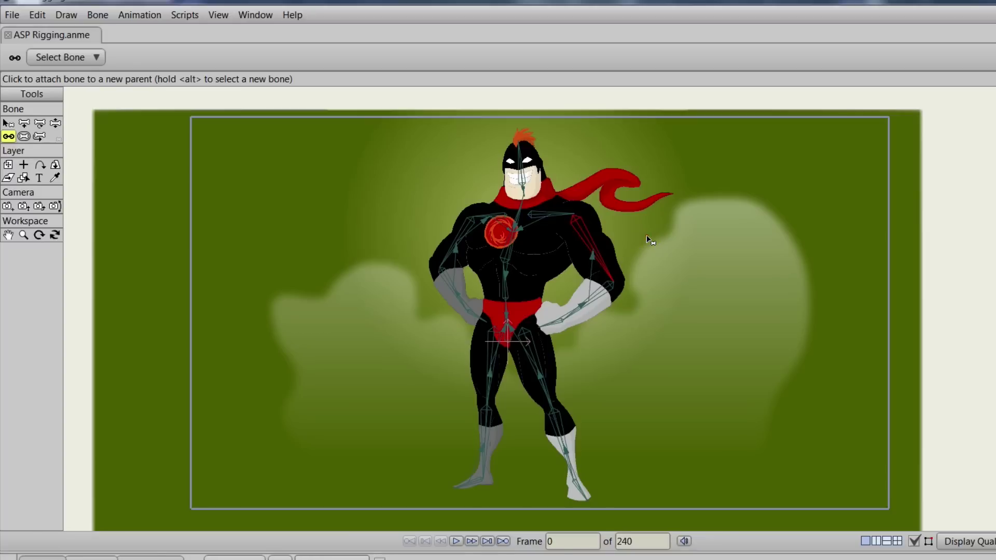
pyautogui.click(506, 250)
pyautogui.click(507, 297)
pyautogui.click(672, 253)
pyautogui.click(459, 273)
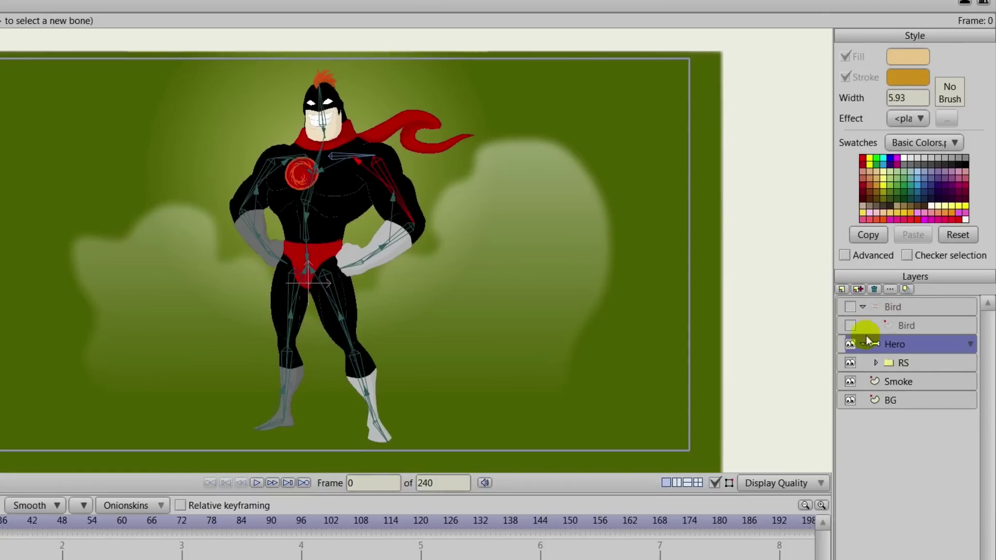
# Expand the RS group inside the Hero layer and widen the layer list so the layer names are readable
pyautogui.click(875, 363)
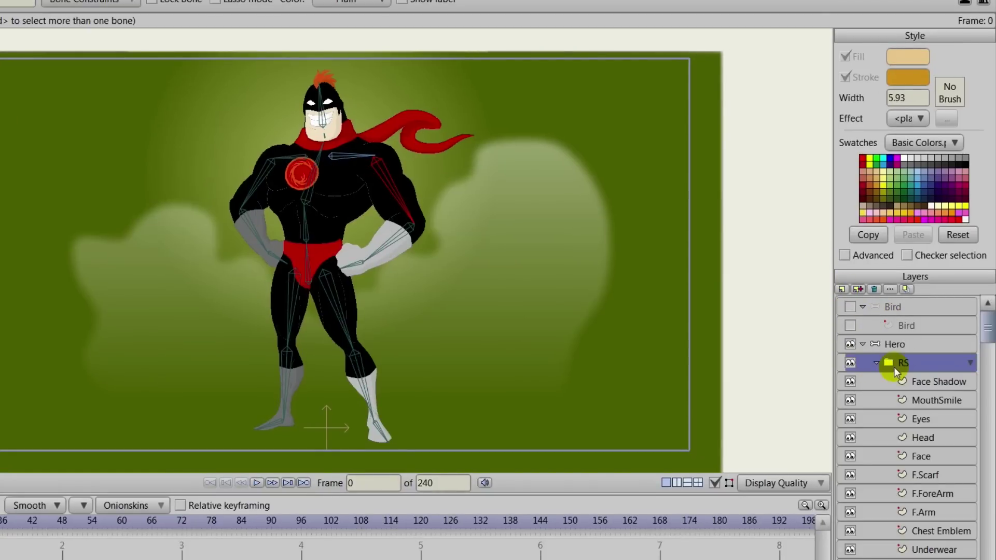
pyautogui.moveTo(828, 324); pyautogui.dragTo(699, 317)
pyautogui.moveTo(388, 291); pyautogui.dragTo(443, 282)
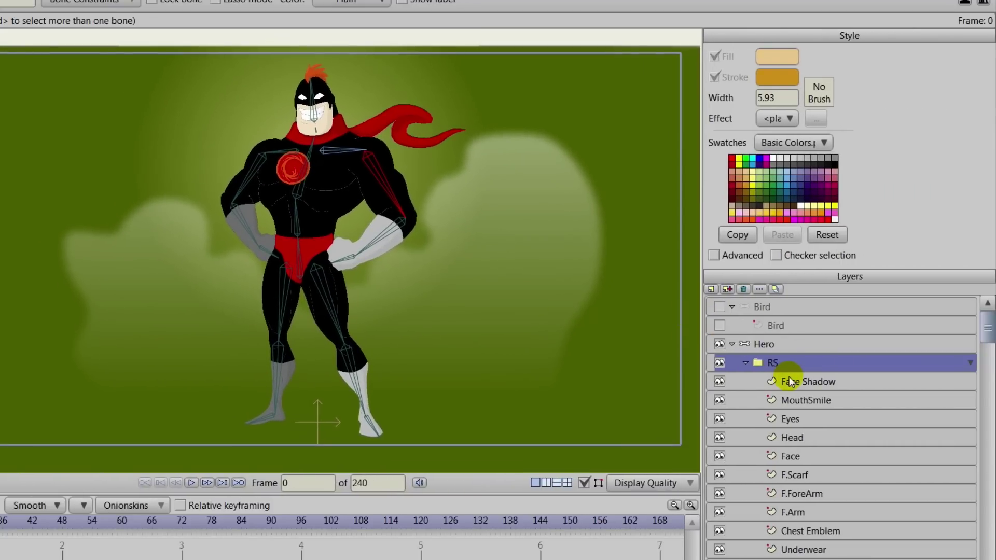
# Bind the Face Shadow layer to the head bone with Bind Layer
pyautogui.click(788, 380)
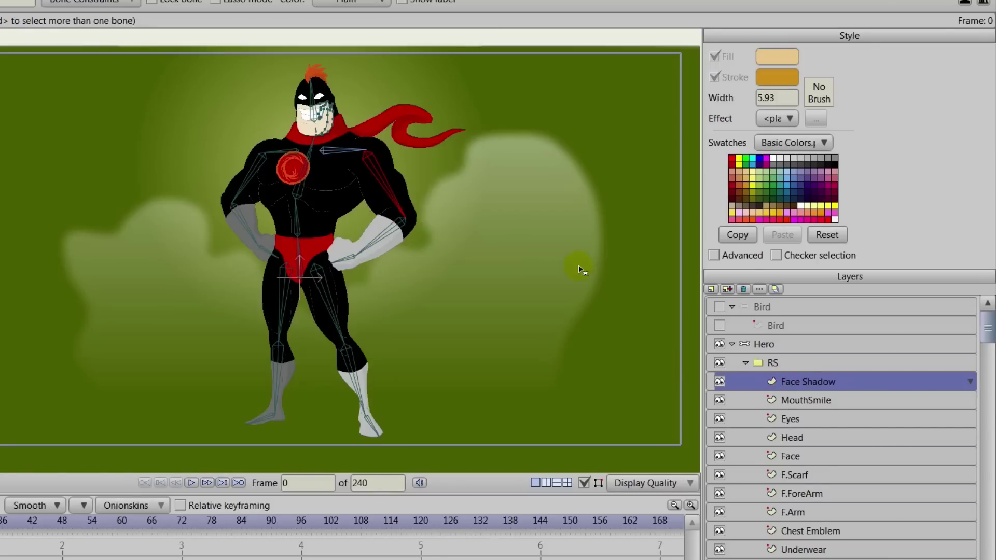
pyautogui.scroll(6, 524, 216)
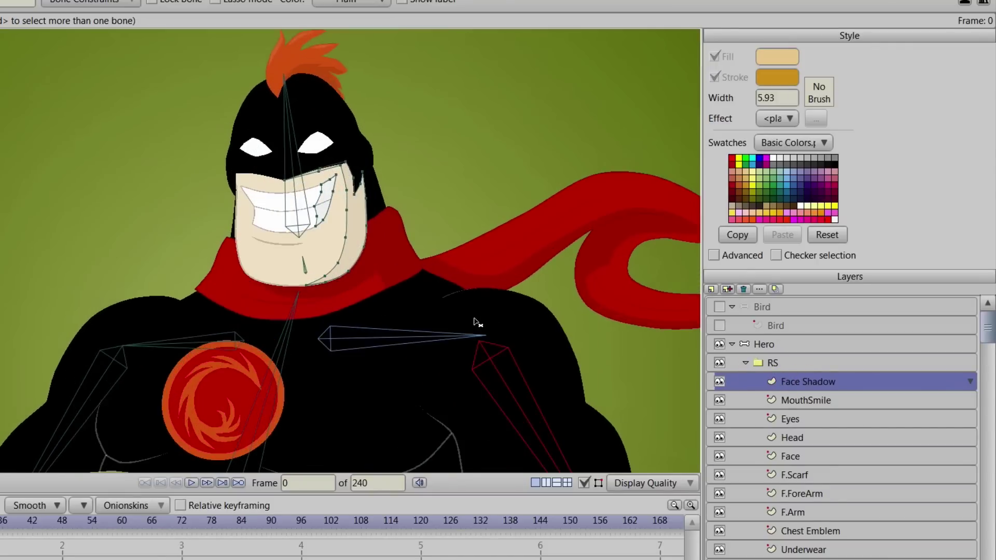
pyautogui.moveTo(193, 268); pyautogui.dragTo(182, 217)
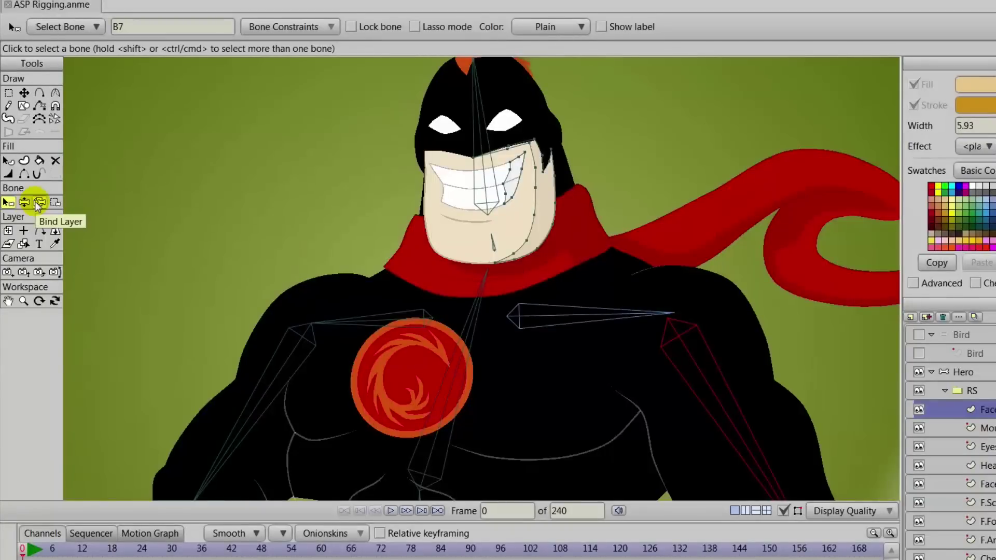
pyautogui.click(39, 202)
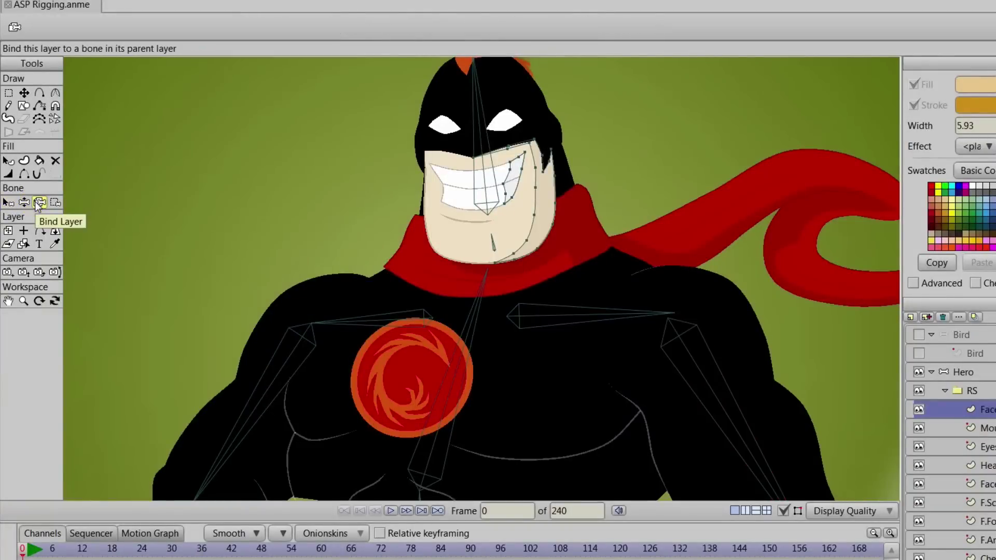
pyautogui.click(482, 180)
# Bind the MouthSmile and Eyes layers to the head bone
pyautogui.click(983, 428)
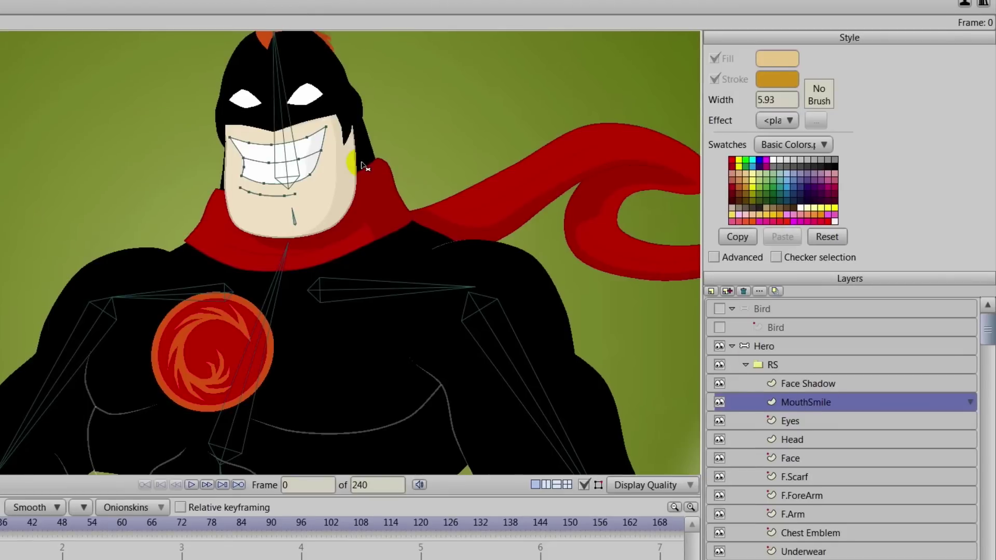
pyautogui.click(284, 125)
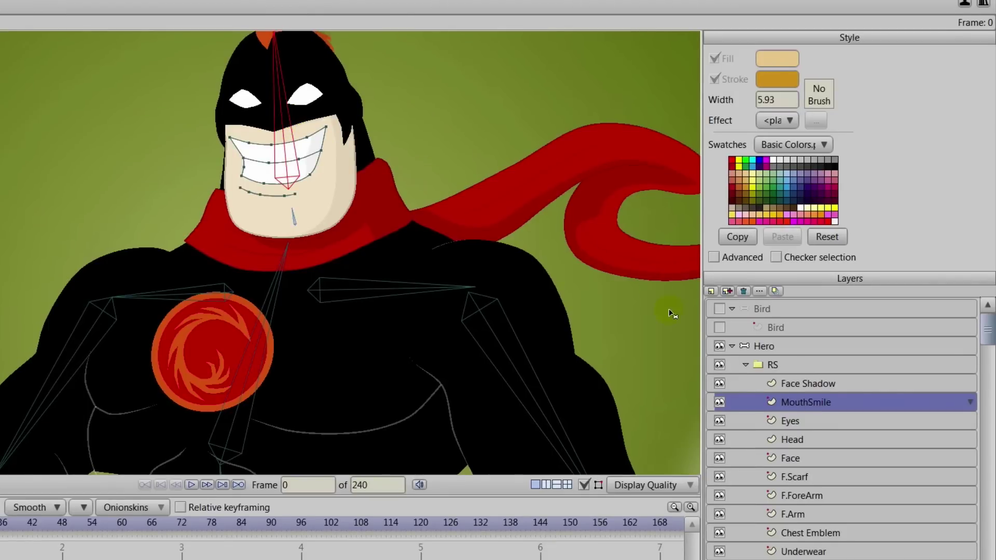
pyautogui.click(772, 419)
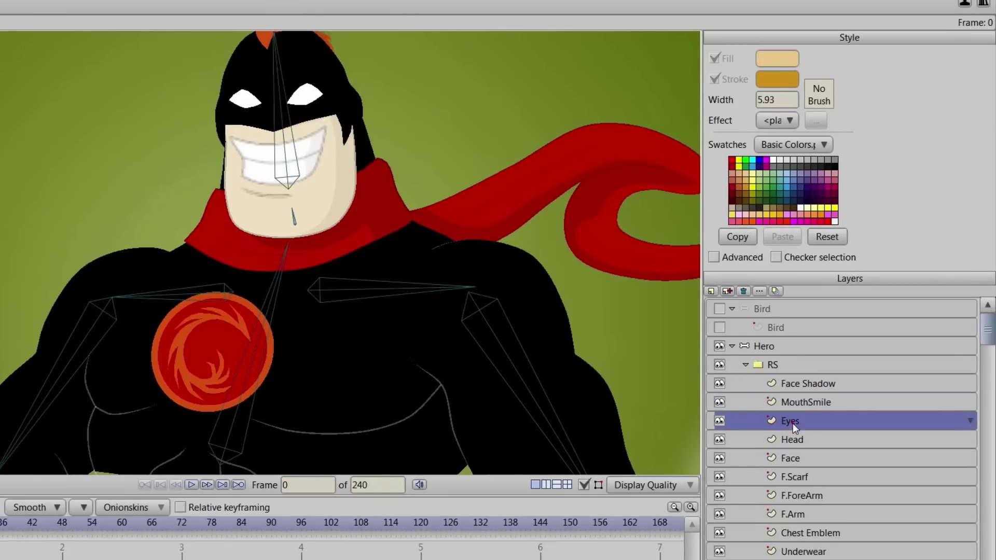
pyautogui.click(282, 124)
pyautogui.click(449, 180)
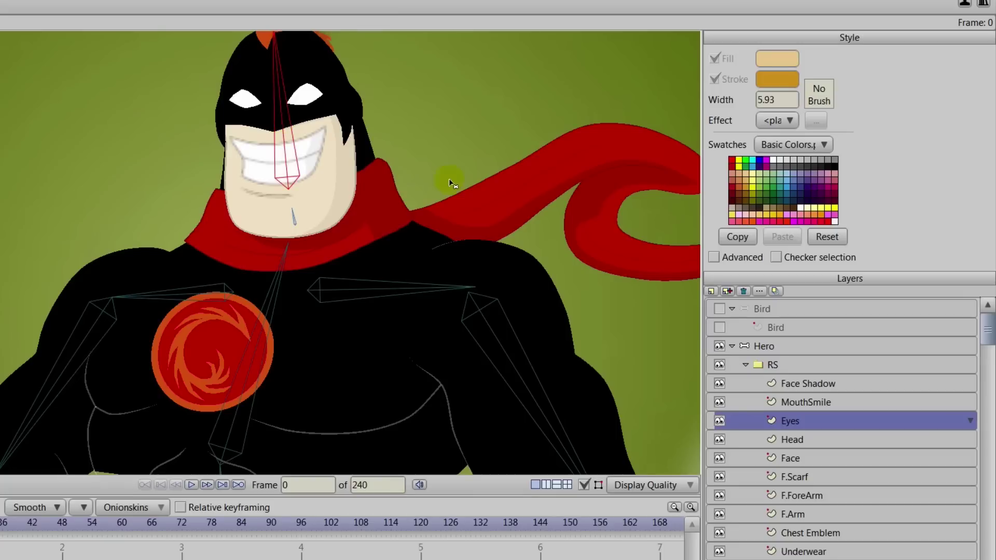
# Bind the Head and Face layers to the head bone
pyautogui.click(801, 440)
pyautogui.moveTo(307, 168); pyautogui.dragTo(326, 257)
pyautogui.click(301, 223)
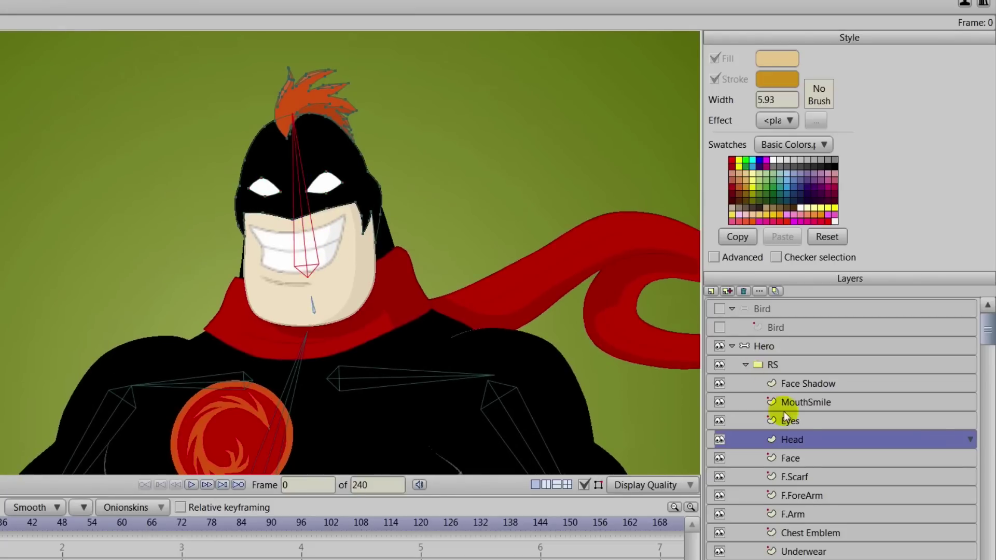
pyautogui.click(790, 459)
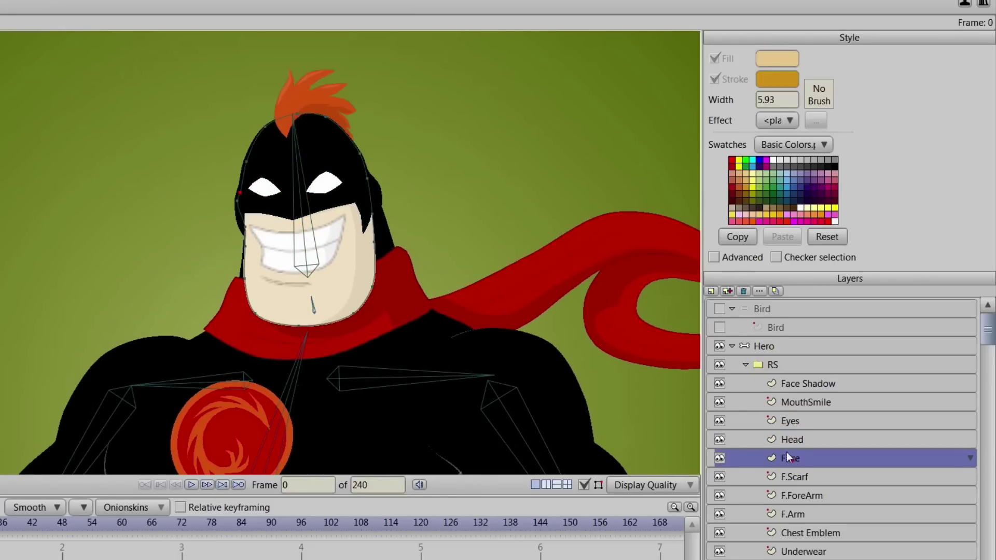
pyautogui.click(305, 234)
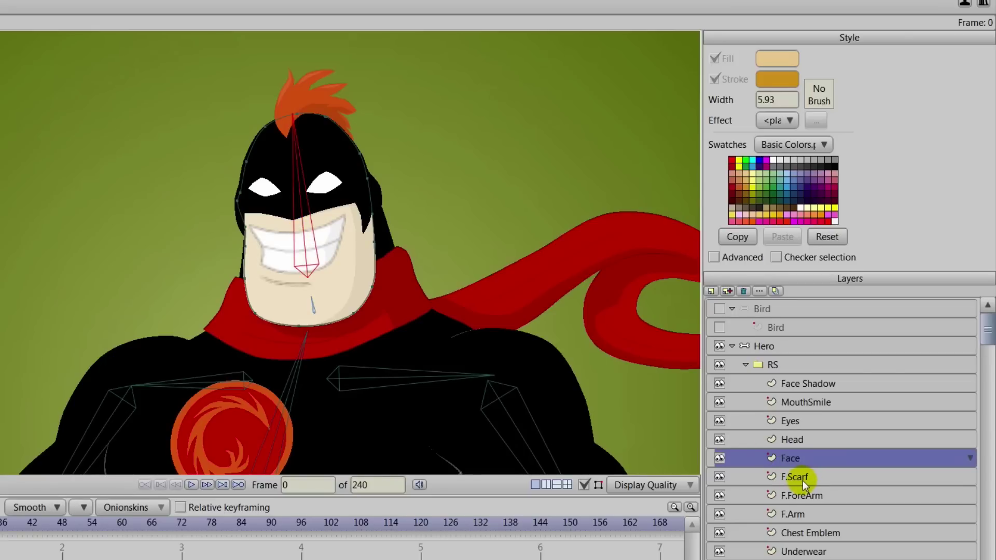
# Bind the F.ForeArm layer to the forearm bone in the light grey glove
pyautogui.click(805, 495)
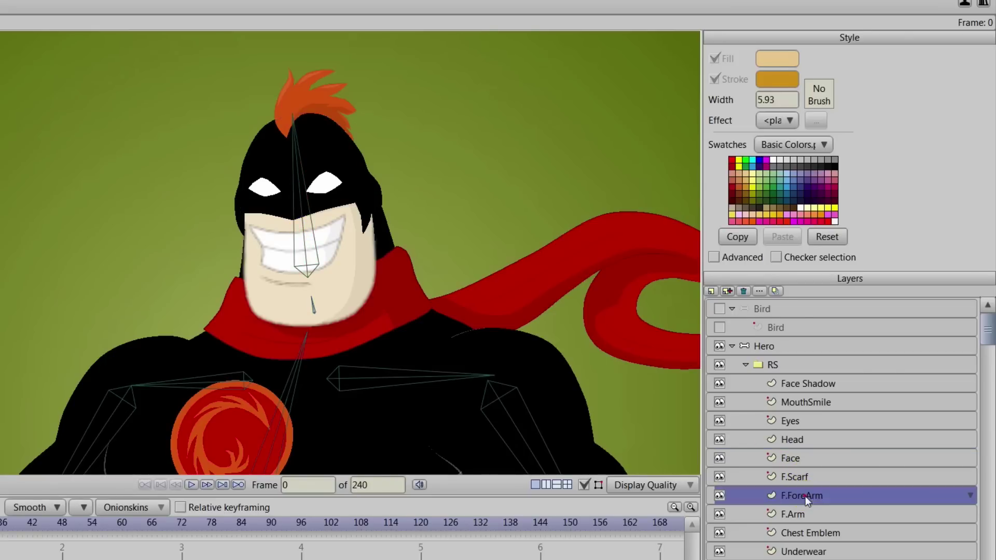
pyautogui.scroll(-4, 506, 290)
pyautogui.moveTo(527, 372); pyautogui.dragTo(471, 238)
pyautogui.moveTo(500, 287); pyautogui.dragTo(519, 198)
pyautogui.scroll(-1, 516, 295)
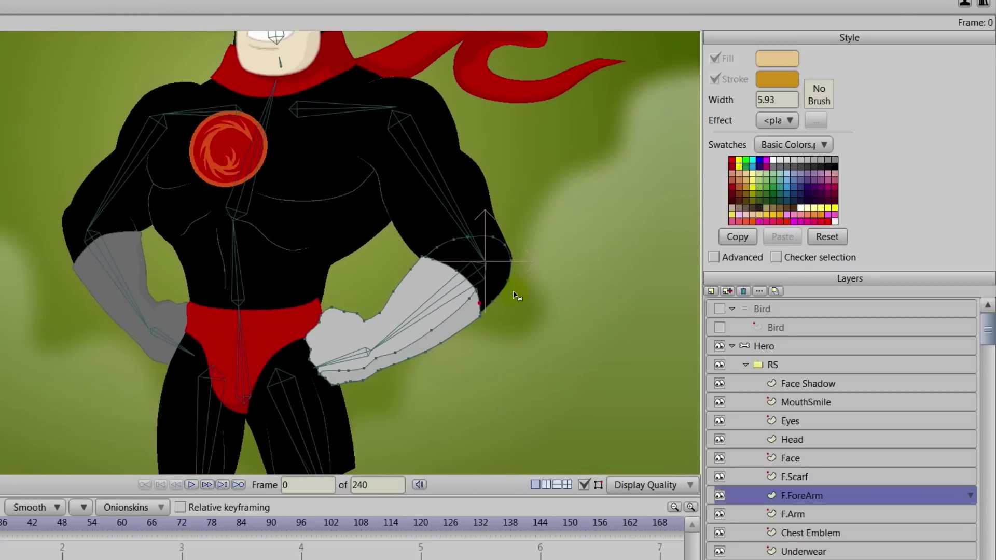
pyautogui.click(431, 298)
pyautogui.click(434, 294)
pyautogui.click(774, 497)
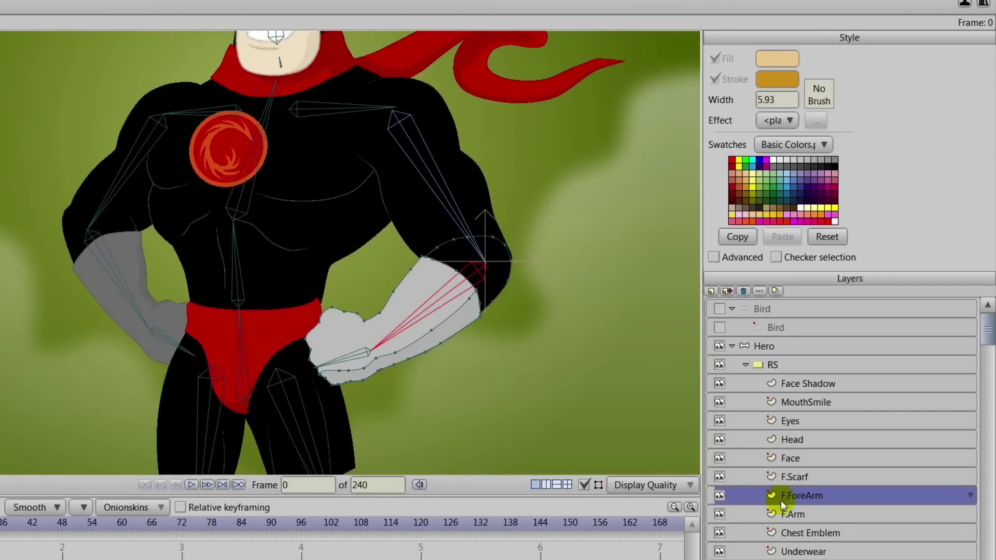
# Bind the F.Arm layer to the upper arm bone above the light grey glove, and the Chest Emblem layer to the upper torso bone
pyautogui.click(788, 516)
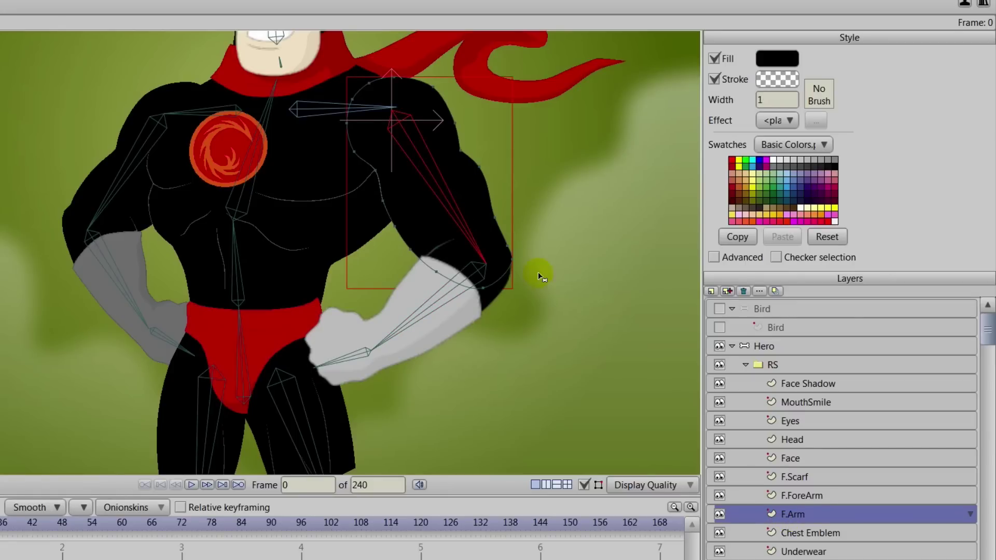
pyautogui.click(811, 533)
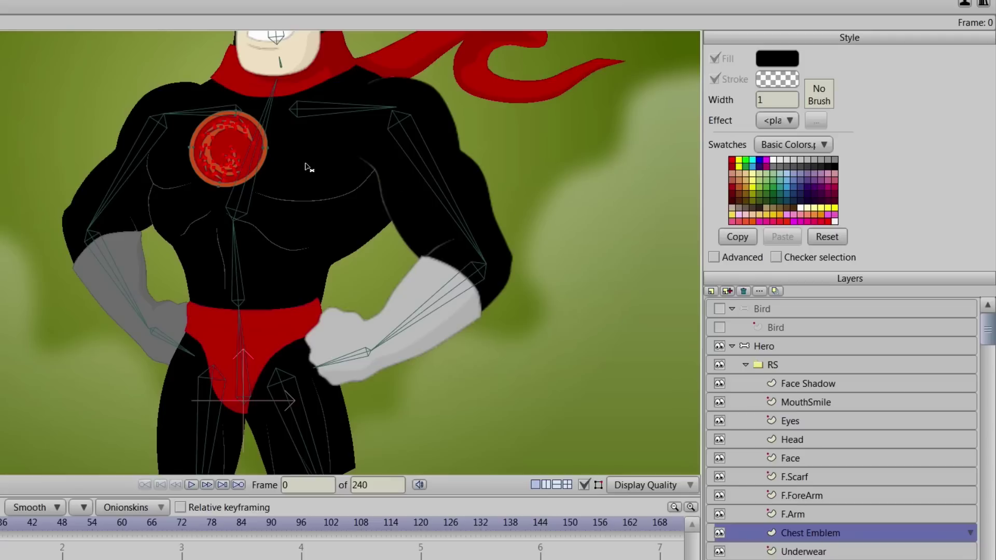
pyautogui.click(241, 194)
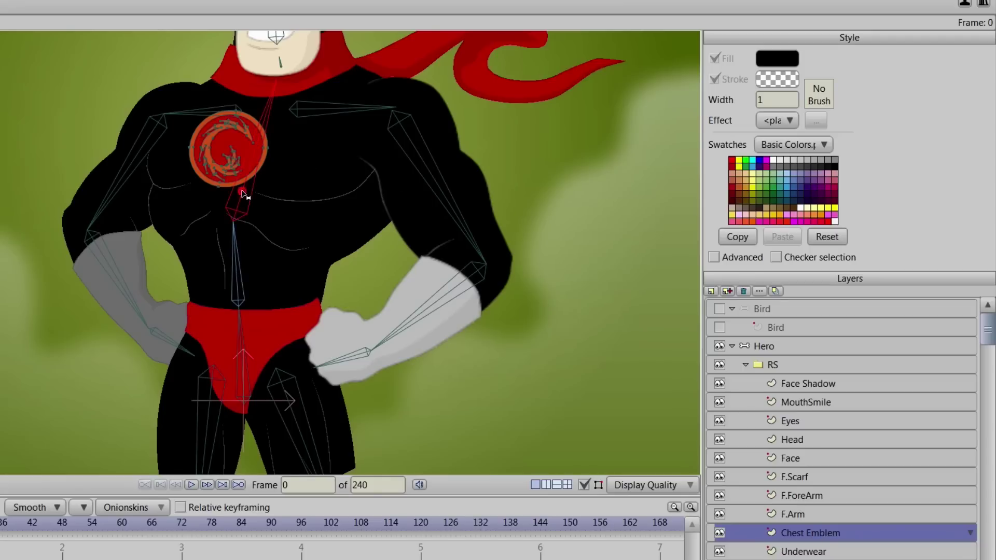
# Examine the artwork of the Underwear, Torso and B.Leg layers against the bones that cross it
pyautogui.scroll(-4, 801, 470)
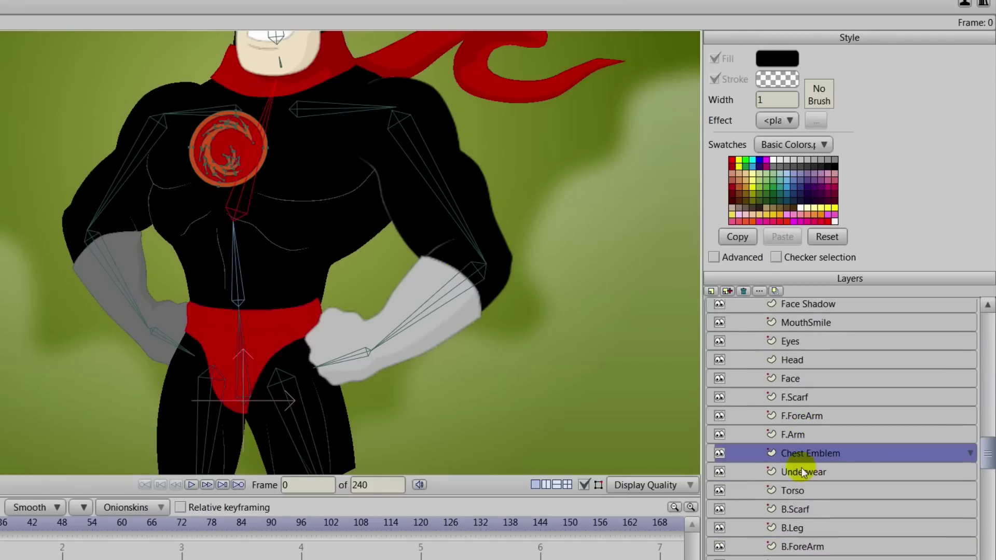
pyautogui.click(800, 473)
pyautogui.moveTo(276, 420); pyautogui.dragTo(343, 381)
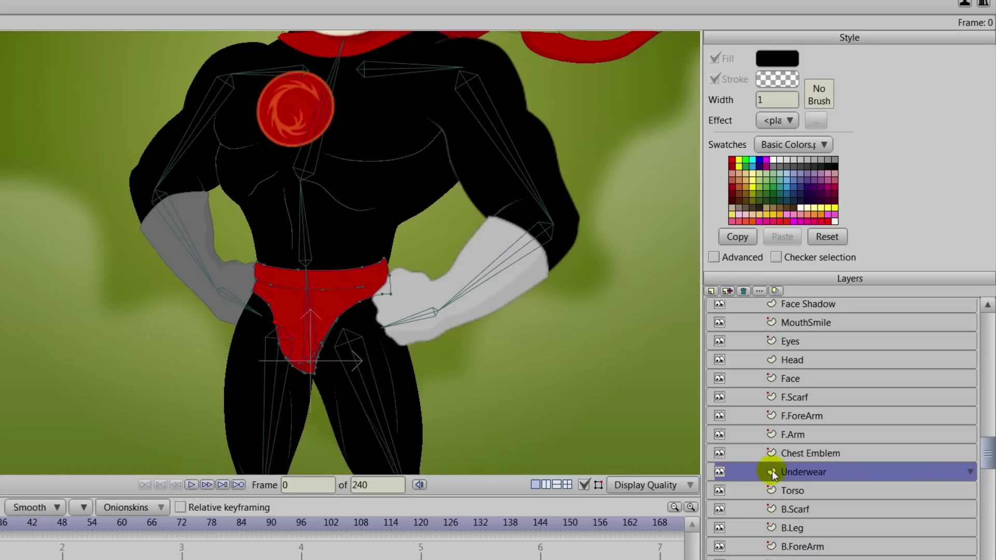
pyautogui.click(801, 491)
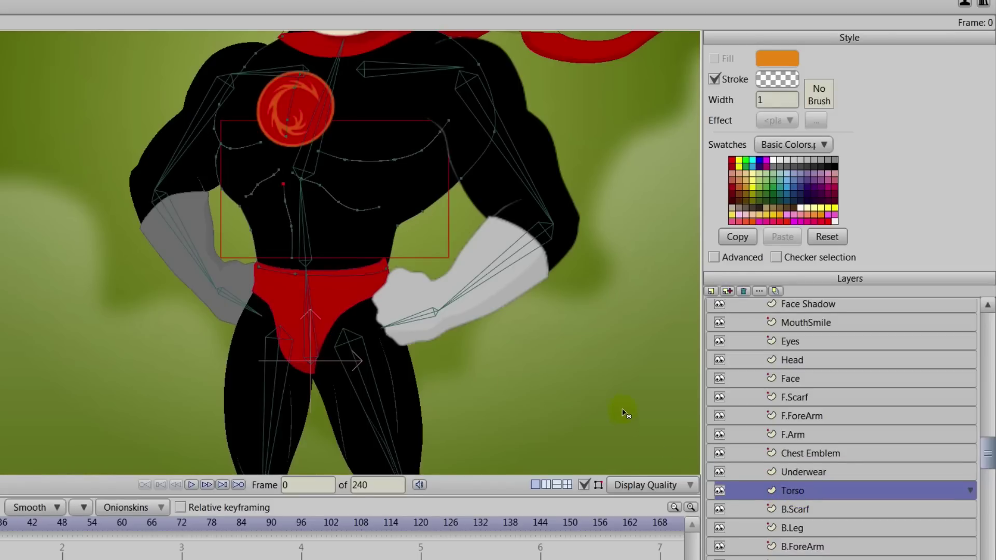
pyautogui.scroll(2, 661, 437)
pyautogui.scroll(-3, 654, 425)
pyautogui.moveTo(646, 418); pyautogui.dragTo(666, 389)
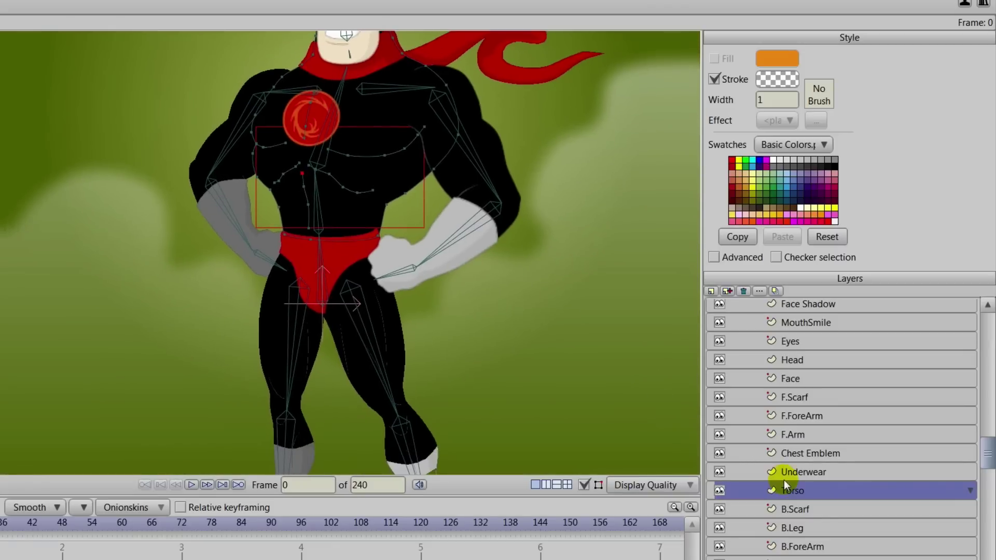
pyautogui.click(802, 527)
pyautogui.moveTo(515, 359); pyautogui.dragTo(537, 286)
pyautogui.scroll(-1, 814, 534)
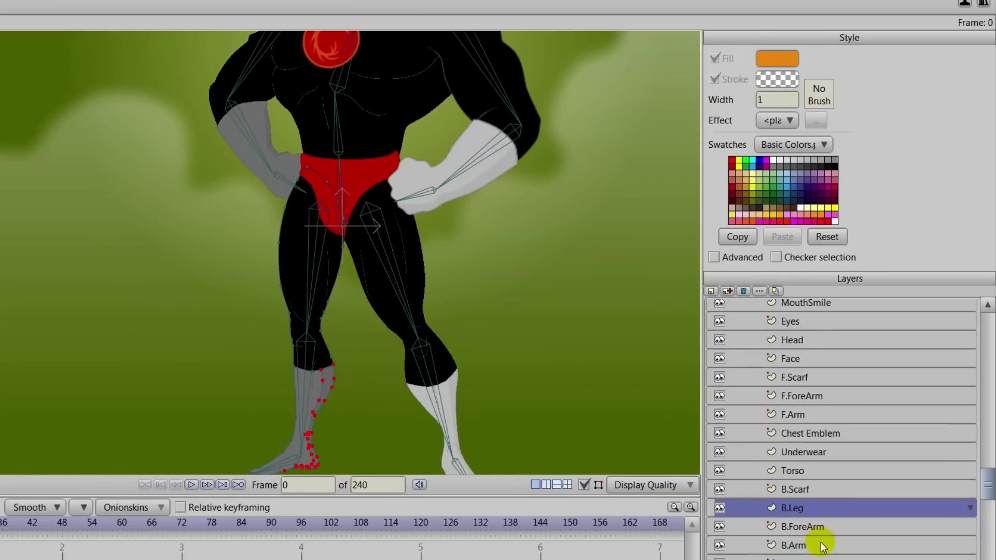
# Bind the B.ForeArm layer to the forearm bone in the dark grey glove, and the B.Arm layer to the upper arm bone above it
pyautogui.click(818, 532)
pyautogui.moveTo(451, 284); pyautogui.dragTo(466, 348)
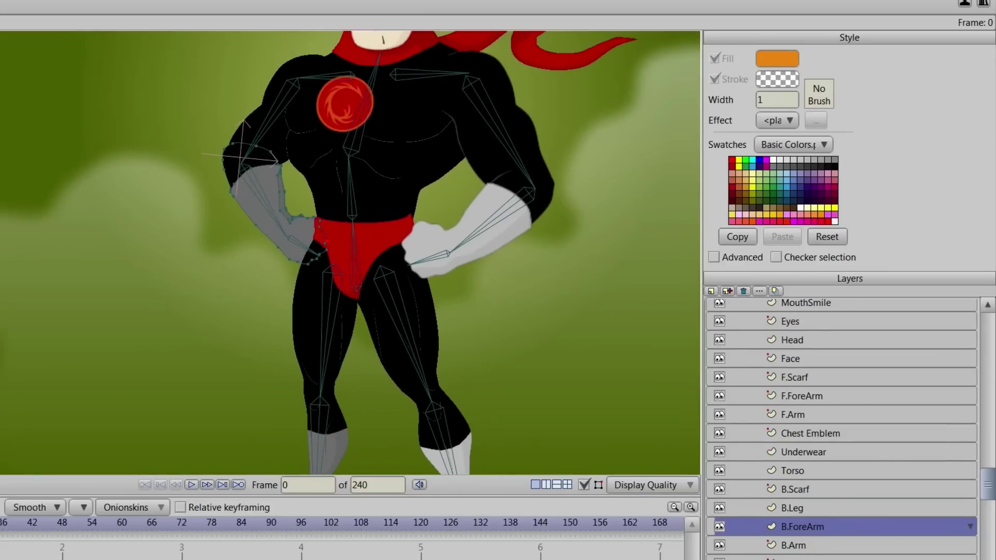
pyautogui.click(262, 194)
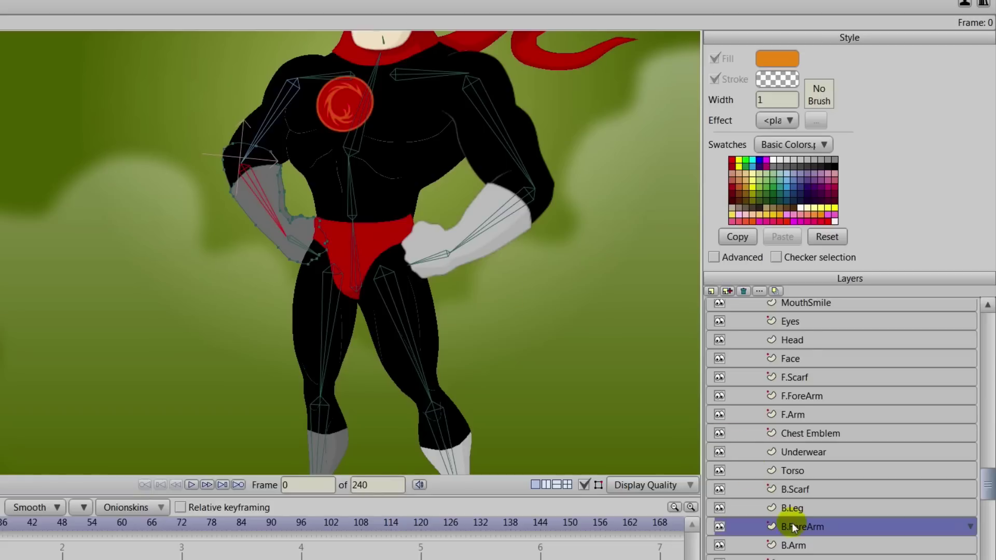
pyautogui.click(799, 546)
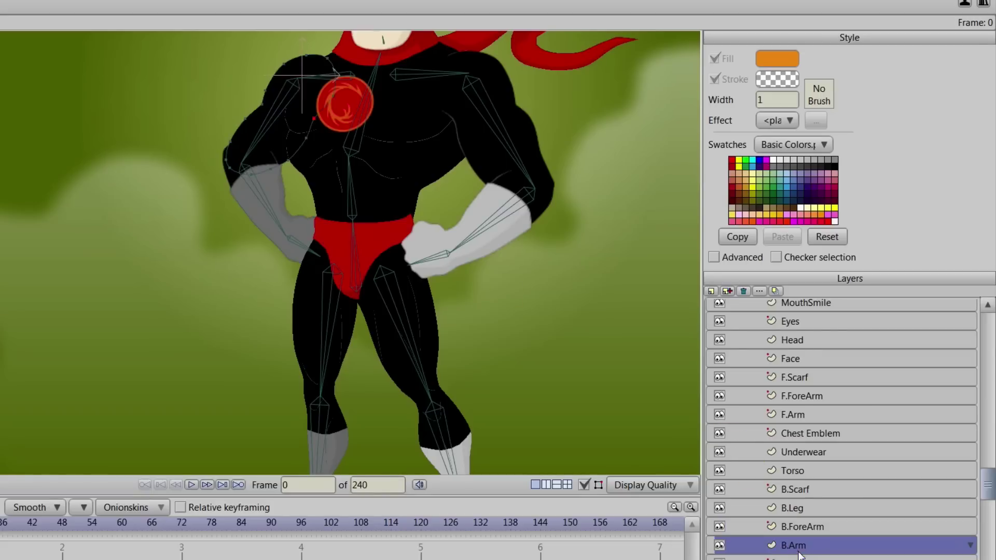
pyautogui.click(272, 121)
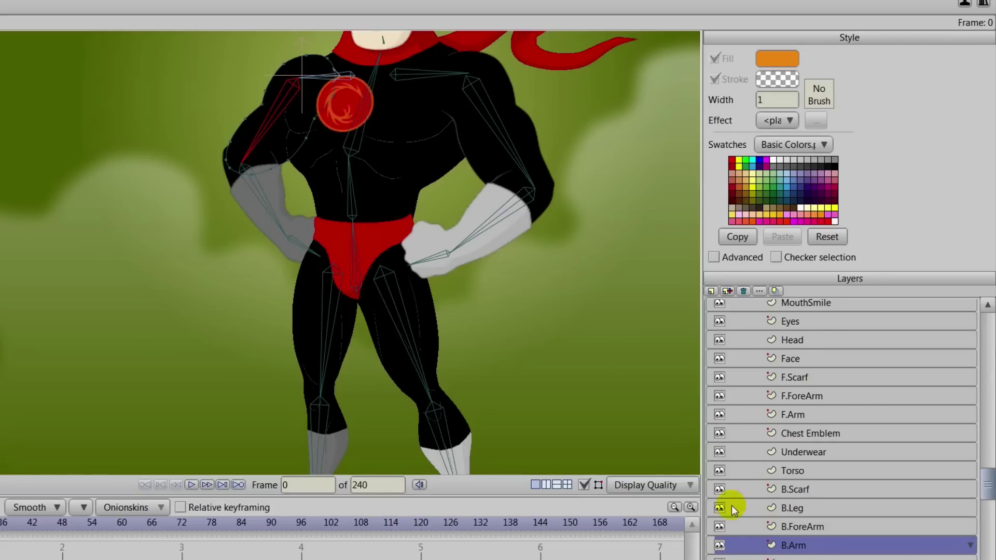
# Test the layer bindings by swinging both arms and tilting the head with Manipulate Bones, then return to bone selection
pyautogui.click(778, 527)
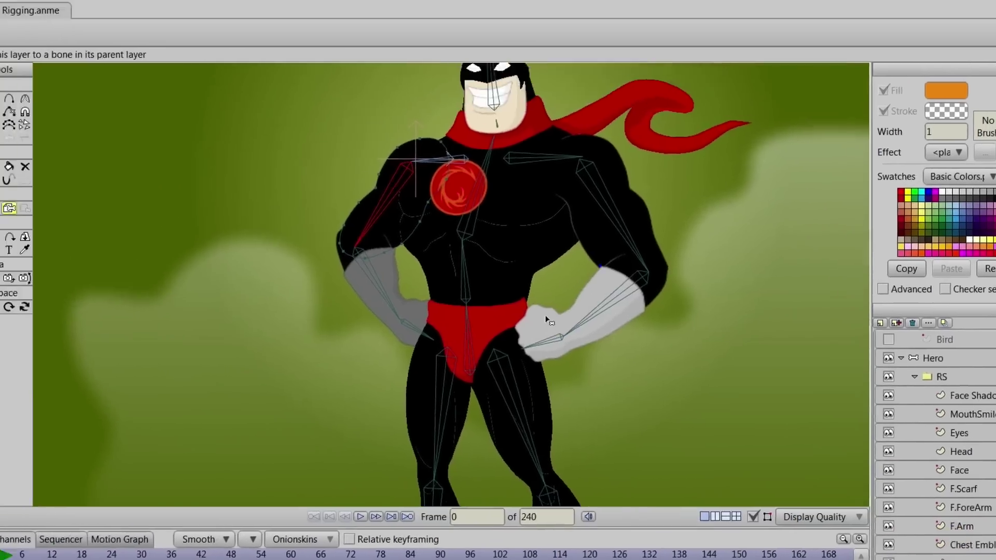
pyautogui.click(577, 292)
pyautogui.moveTo(584, 288)
pyautogui.mouseDown()
pyautogui.moveTo(581, 311)
pyautogui.moveTo(566, 279)
pyautogui.mouseUp()
pyautogui.scroll(3, 581, 313)
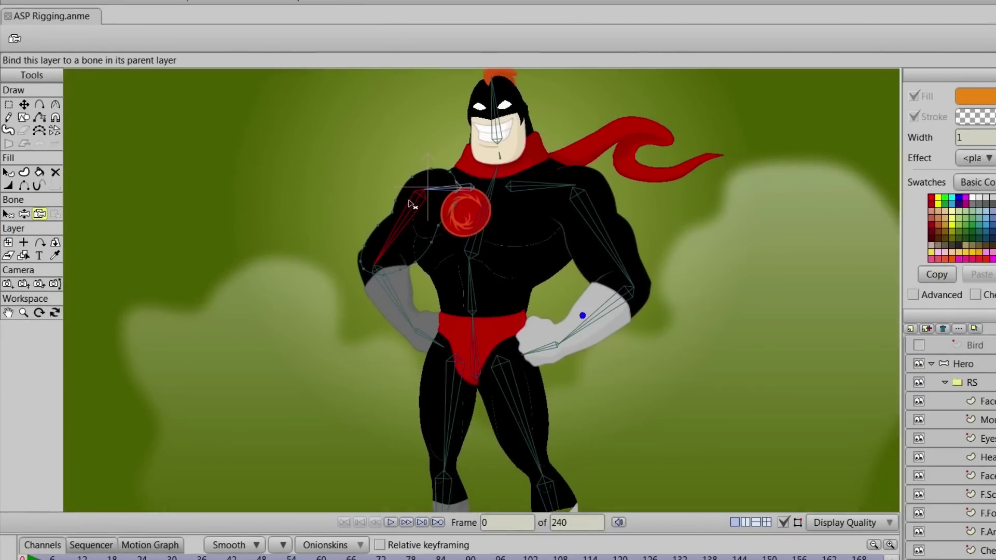
pyautogui.click(24, 214)
pyautogui.moveTo(614, 253); pyautogui.dragTo(630, 222)
pyautogui.moveTo(637, 306); pyautogui.dragTo(656, 375)
pyautogui.click(392, 243)
pyautogui.moveTo(393, 243); pyautogui.dragTo(310, 313)
pyautogui.moveTo(414, 212); pyautogui.dragTo(412, 205)
pyautogui.moveTo(466, 190); pyautogui.dragTo(430, 188)
pyautogui.moveTo(398, 242); pyautogui.dragTo(383, 249)
pyautogui.moveTo(499, 102)
pyautogui.mouseDown()
pyautogui.moveTo(508, 111)
pyautogui.moveTo(489, 108)
pyautogui.mouseUp()
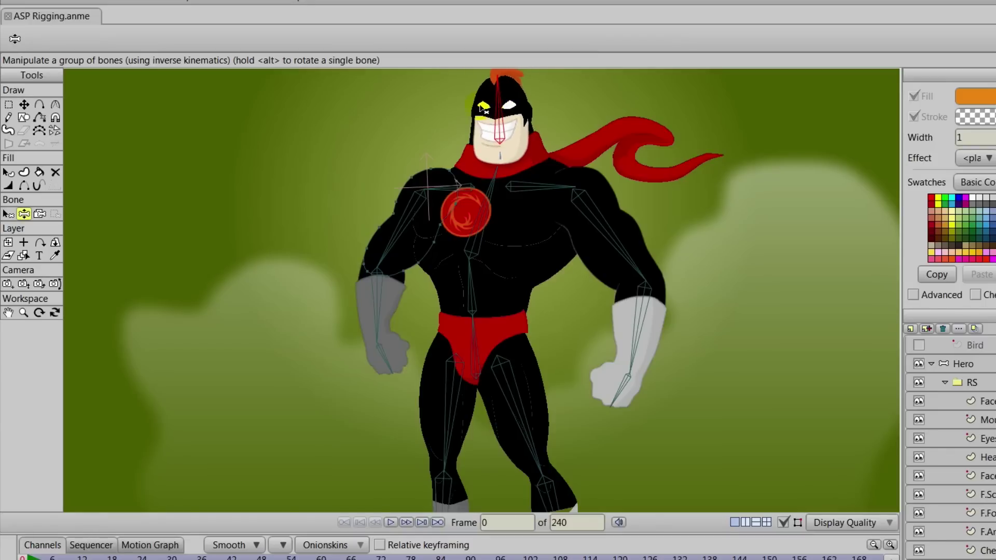
pyautogui.click(9, 214)
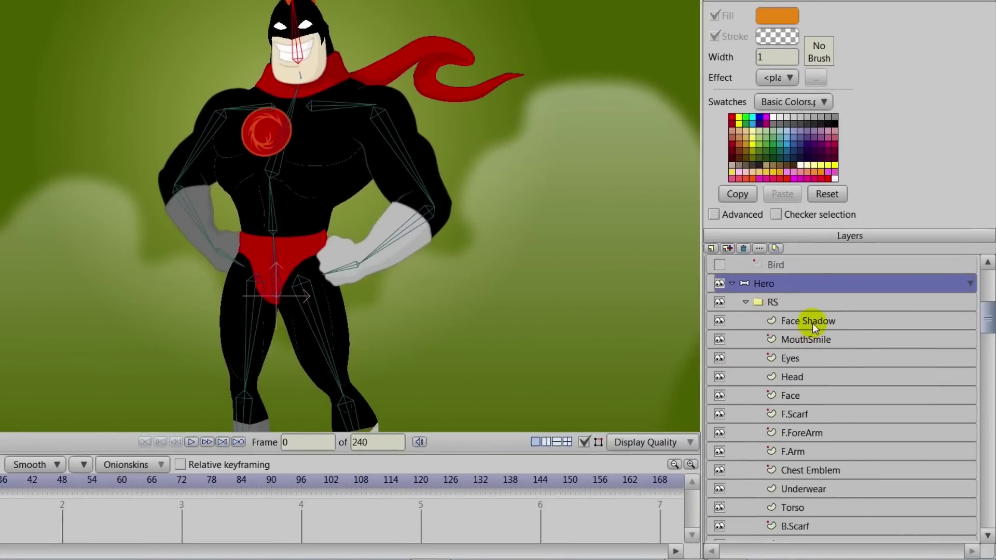
# Review the hero's layers from Eyes down to Torso to tell single-bone parts from parts spanning several bones
pyautogui.click(797, 359)
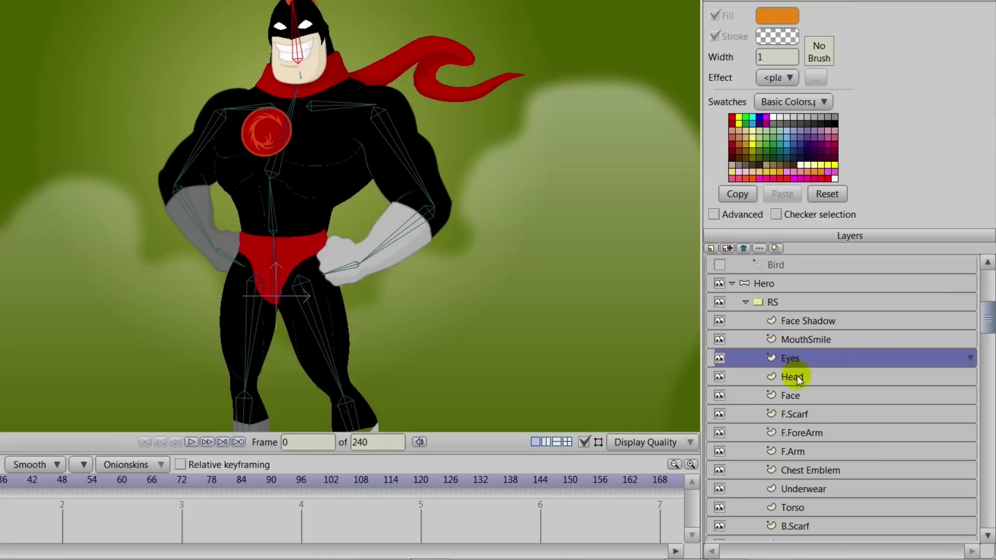
pyautogui.click(796, 377)
pyautogui.click(798, 394)
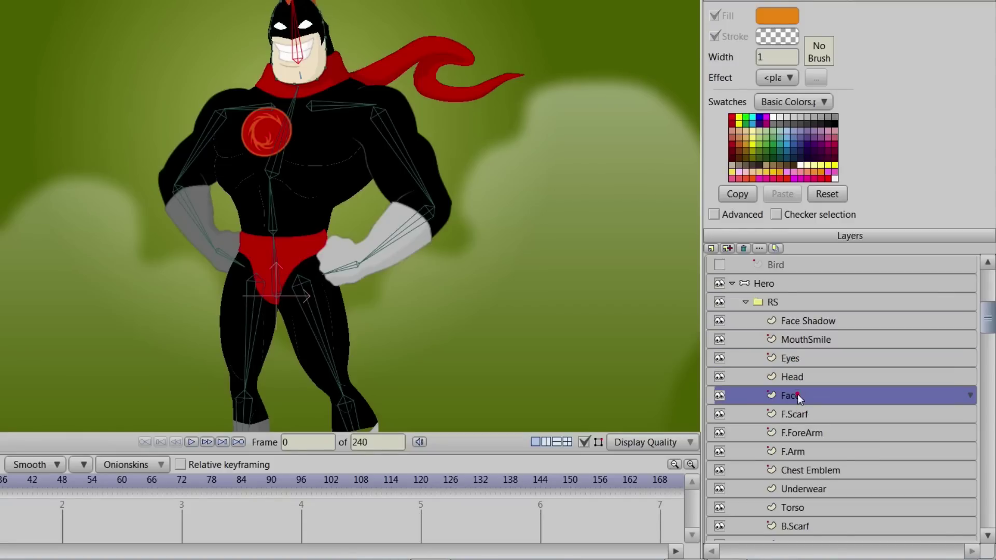
pyautogui.click(796, 414)
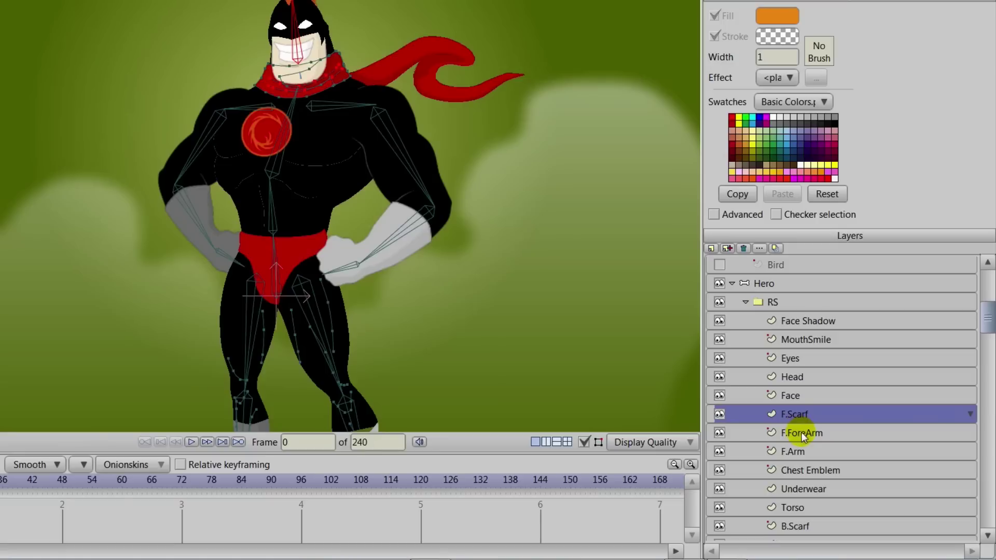
pyautogui.click(801, 432)
pyautogui.click(803, 451)
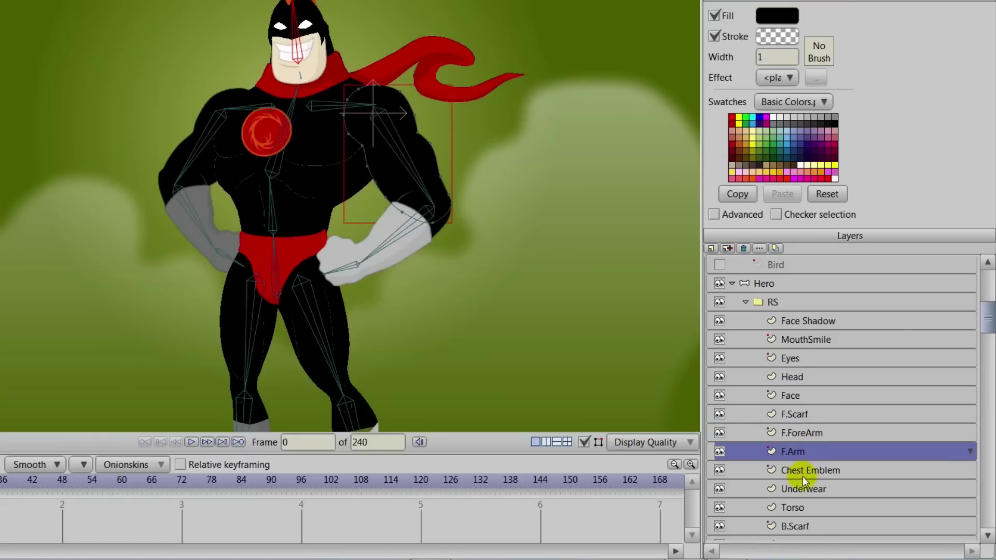
pyautogui.click(803, 491)
pyautogui.moveTo(595, 383); pyautogui.dragTo(601, 351)
pyautogui.click(790, 507)
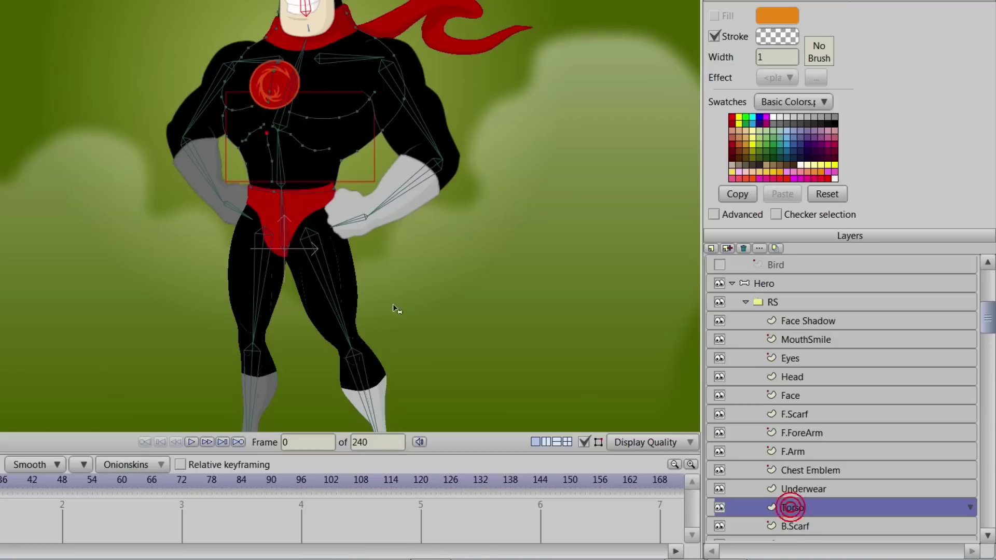
# Bind the Torso layer's points from the abdomen up to the lower spine bone B2, leaving out the waistline points
pyautogui.scroll(-2, 418, 351)
pyautogui.scroll(4, 389, 314)
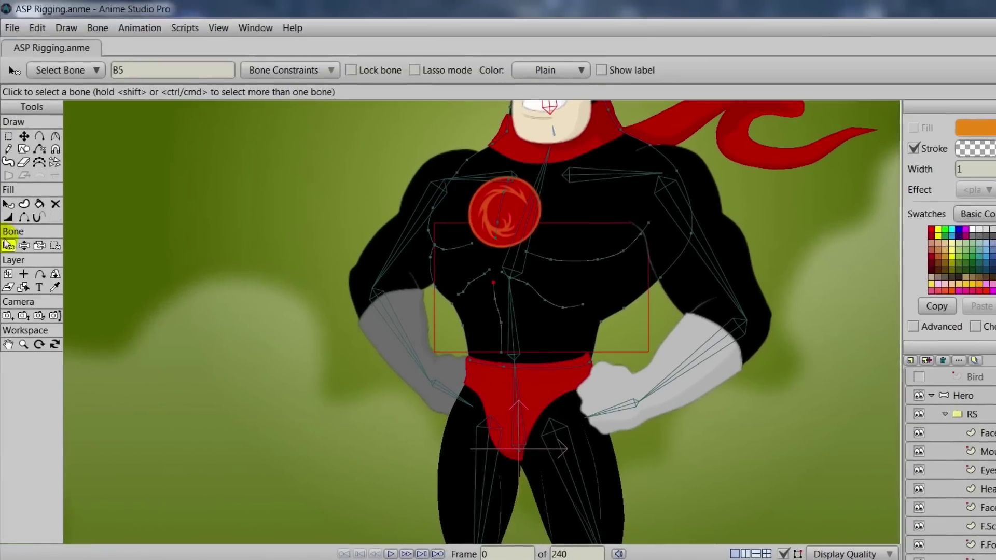
pyautogui.click(516, 343)
pyautogui.scroll(-3, 395, 374)
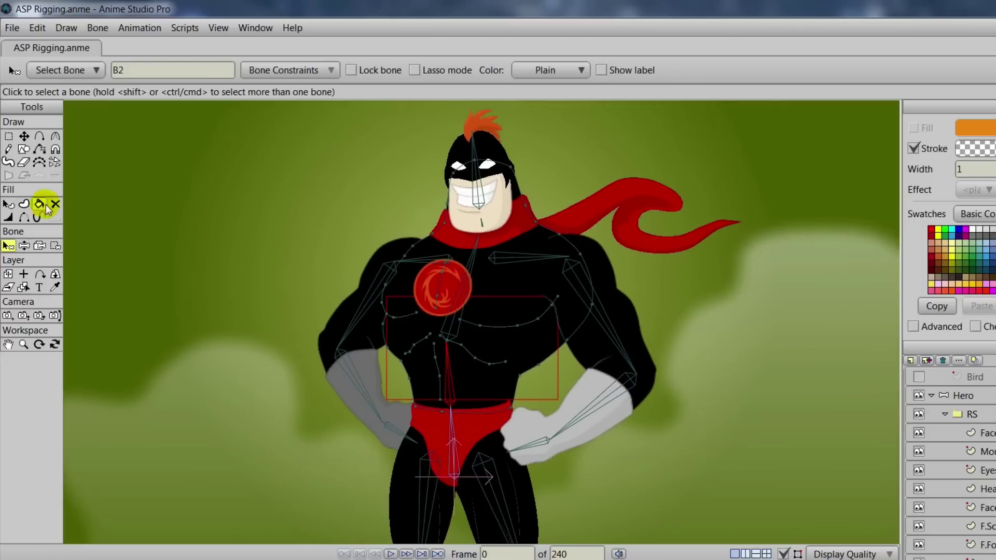
pyautogui.click(55, 245)
pyautogui.moveTo(202, 161)
pyautogui.mouseDown()
pyautogui.moveTo(198, 241)
pyautogui.moveTo(251, 356)
pyautogui.moveTo(286, 390)
pyautogui.moveTo(401, 432)
pyautogui.moveTo(501, 437)
pyautogui.moveTo(634, 386)
pyautogui.moveTo(651, 258)
pyautogui.moveTo(572, 147)
pyautogui.moveTo(524, 122)
pyautogui.moveTo(310, 168)
pyautogui.moveTo(189, 249)
pyautogui.mouseUp()
pyautogui.click(226, 70)
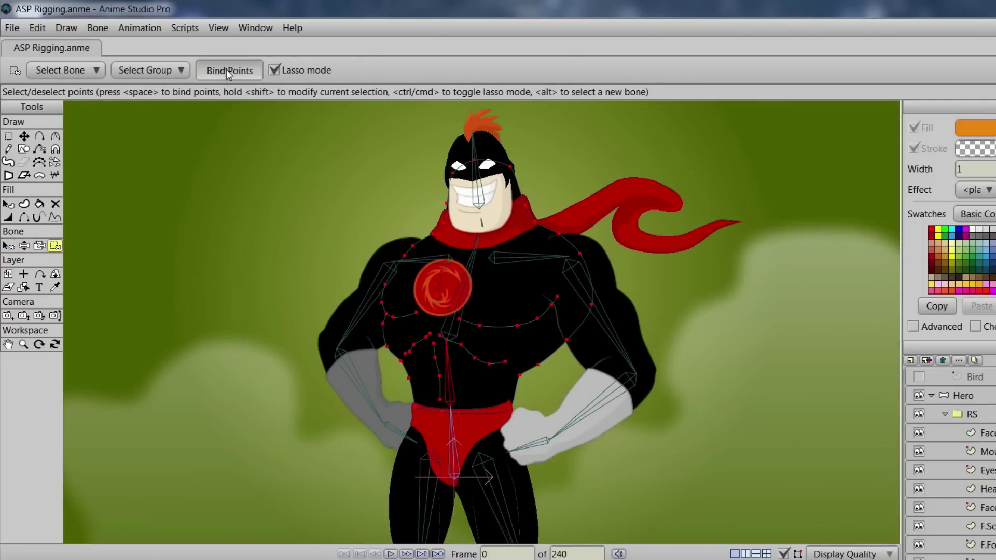
# Test the torso binding by bending the lower spine bone with Manipulate Bones, then return to bone selection
pyautogui.click(23, 245)
pyautogui.moveTo(449, 358); pyautogui.dragTo(456, 329)
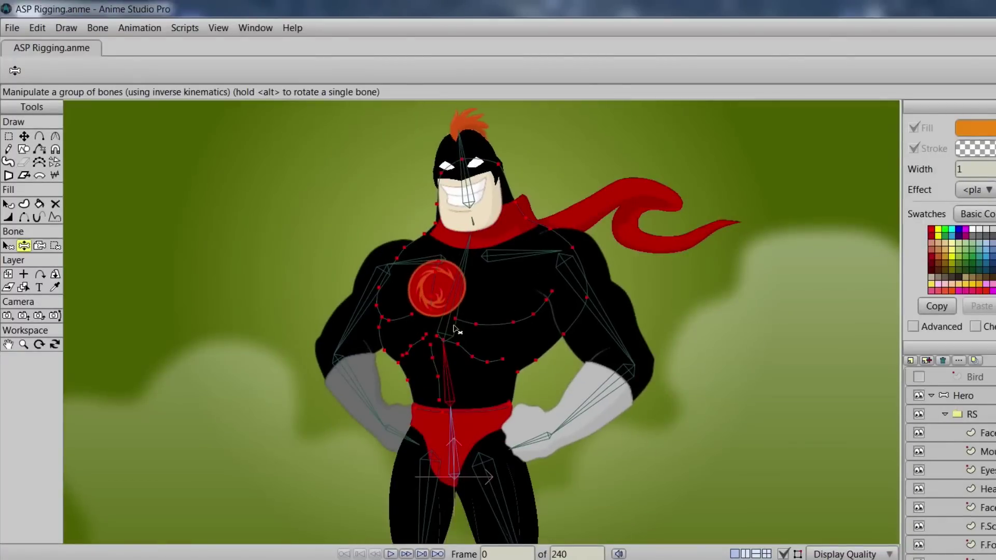
pyautogui.moveTo(449, 373); pyautogui.dragTo(450, 380)
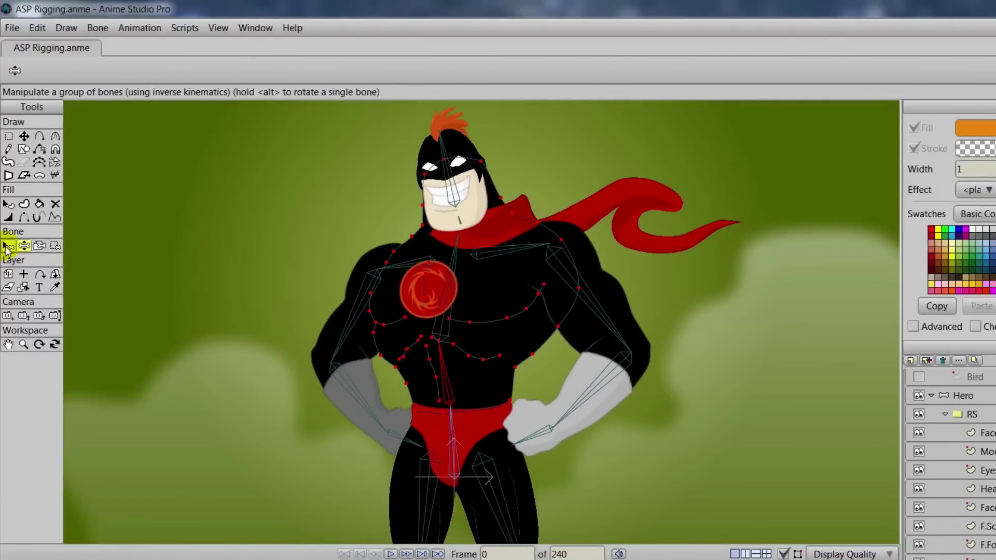
pyautogui.click(8, 246)
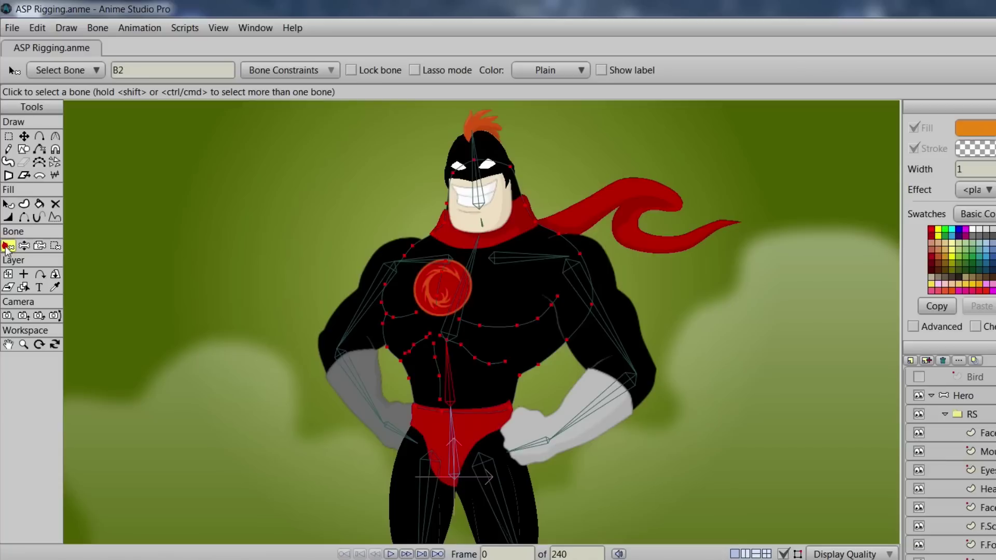
# Bind the Torso layer's points from the chest line up through the shoulders and neck to the upper spine bone B3
pyautogui.click(459, 297)
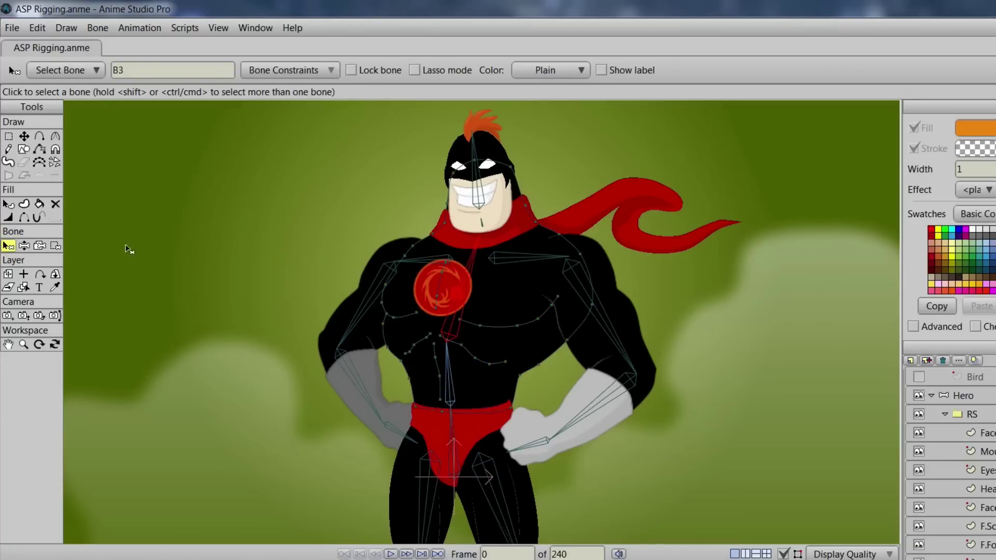
pyautogui.click(54, 246)
pyautogui.moveTo(358, 282); pyautogui.dragTo(362, 331)
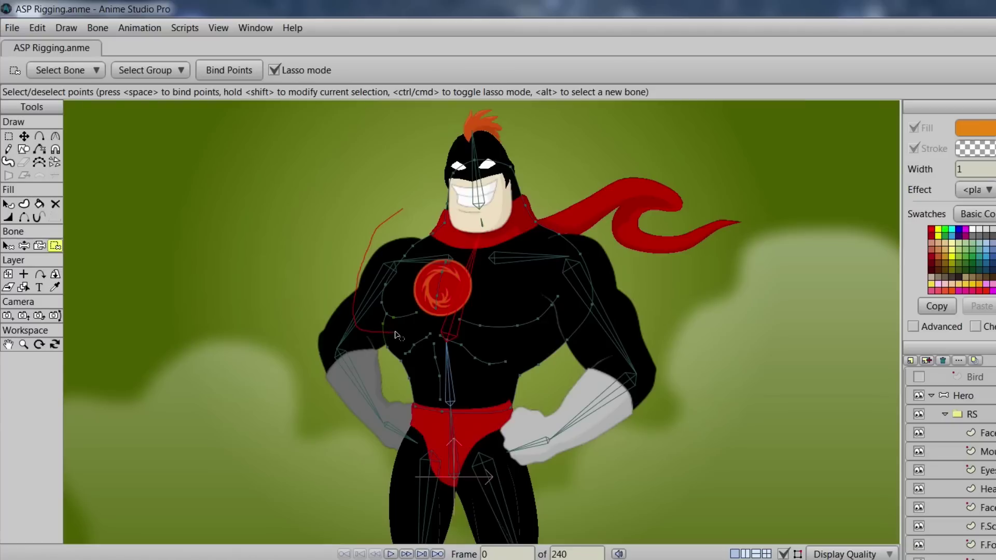
pyautogui.moveTo(428, 329); pyautogui.dragTo(515, 355)
pyautogui.moveTo(601, 349)
pyautogui.mouseDown()
pyautogui.moveTo(621, 290)
pyautogui.moveTo(528, 145)
pyautogui.moveTo(396, 176)
pyautogui.moveTo(393, 251)
pyautogui.mouseUp()
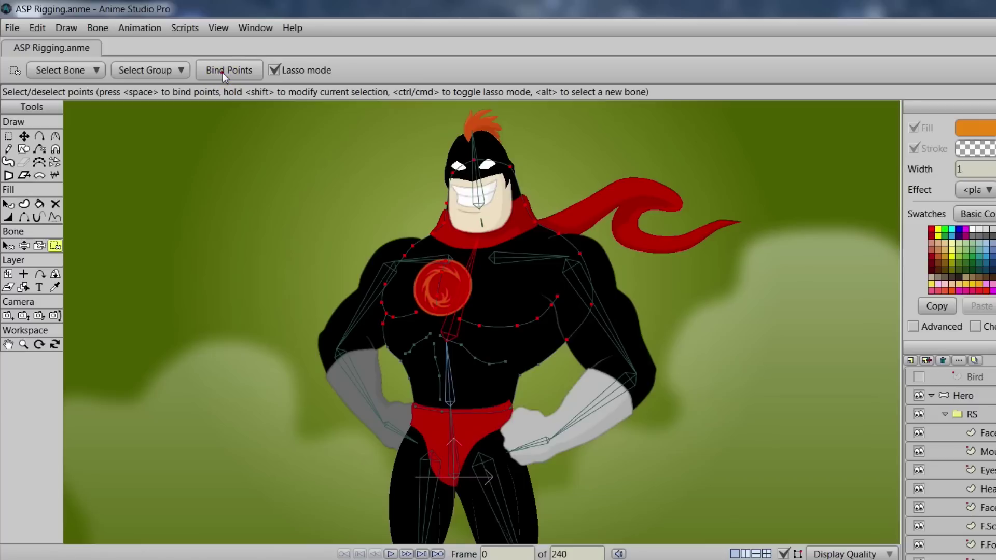
# Test how the waist and chest deform by bending the lower and upper spine bones with Manipulate Bones
pyautogui.click(22, 246)
pyautogui.moveTo(423, 357); pyautogui.dragTo(451, 364)
pyautogui.moveTo(463, 276)
pyautogui.mouseDown()
pyautogui.moveTo(446, 247)
pyautogui.moveTo(471, 292)
pyautogui.mouseUp()
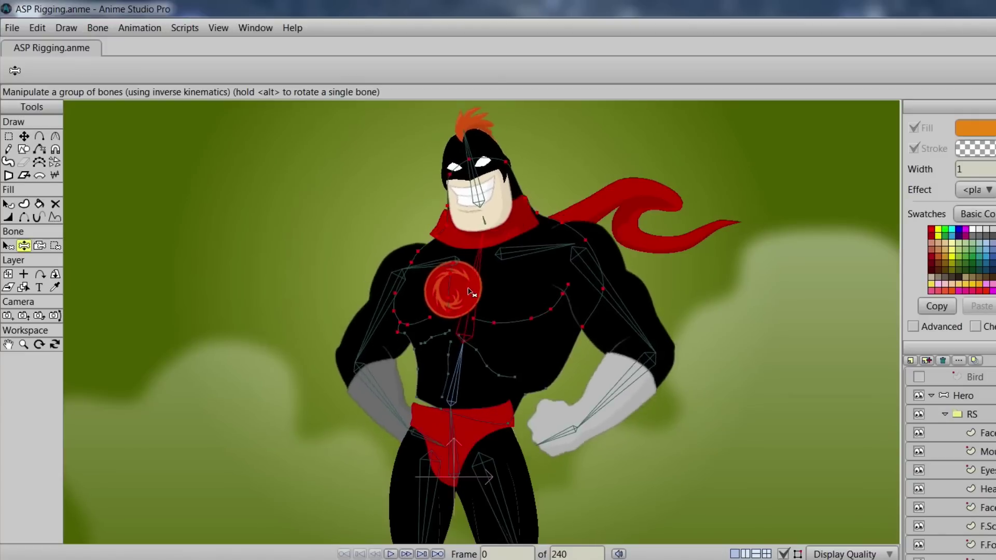
pyautogui.click(8, 246)
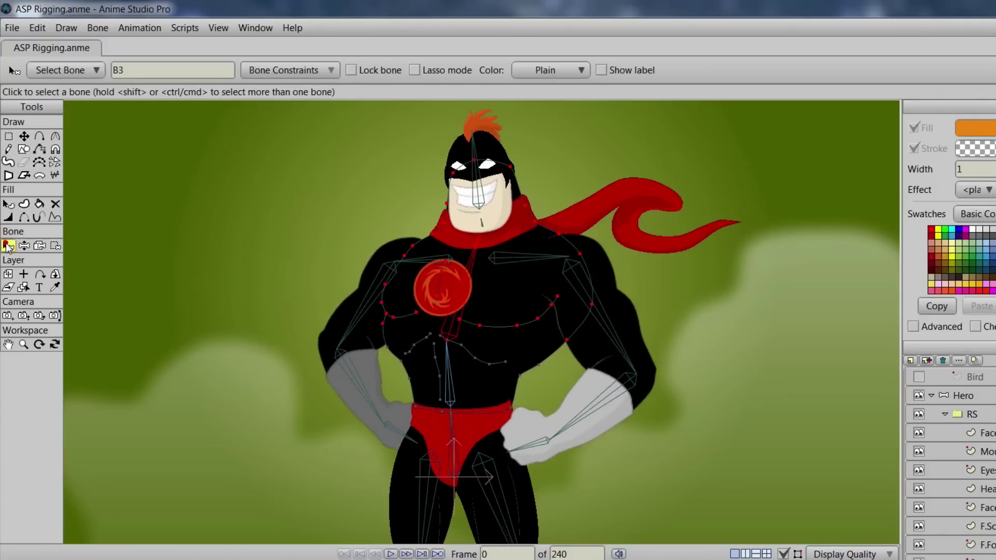
# Try to bind the points just below the chest line to the upper spine bone as well, and test the bend
pyautogui.click(56, 247)
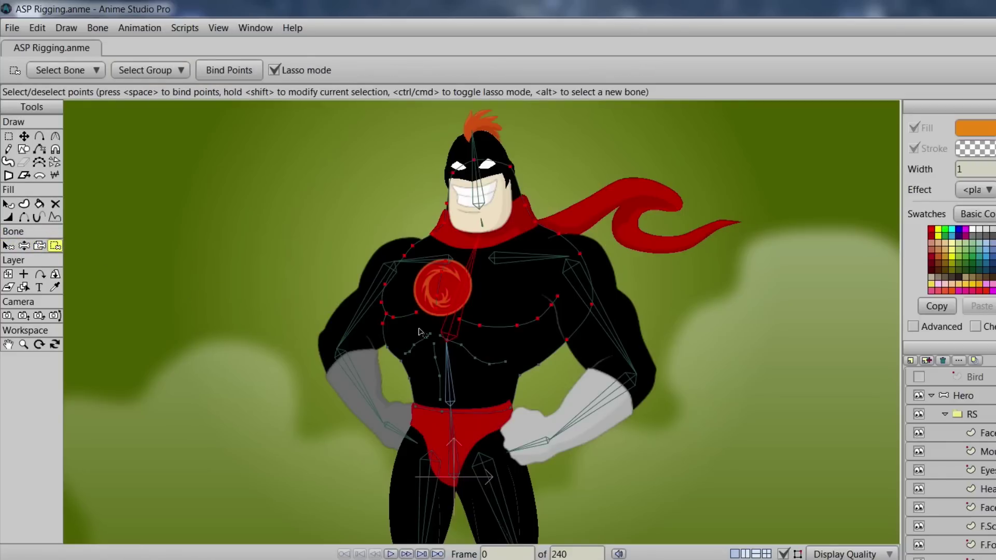
pyautogui.moveTo(456, 335)
pyautogui.mouseDown()
pyautogui.moveTo(518, 356)
pyautogui.moveTo(533, 374)
pyautogui.moveTo(544, 360)
pyautogui.moveTo(475, 333)
pyautogui.moveTo(399, 328)
pyautogui.mouseUp()
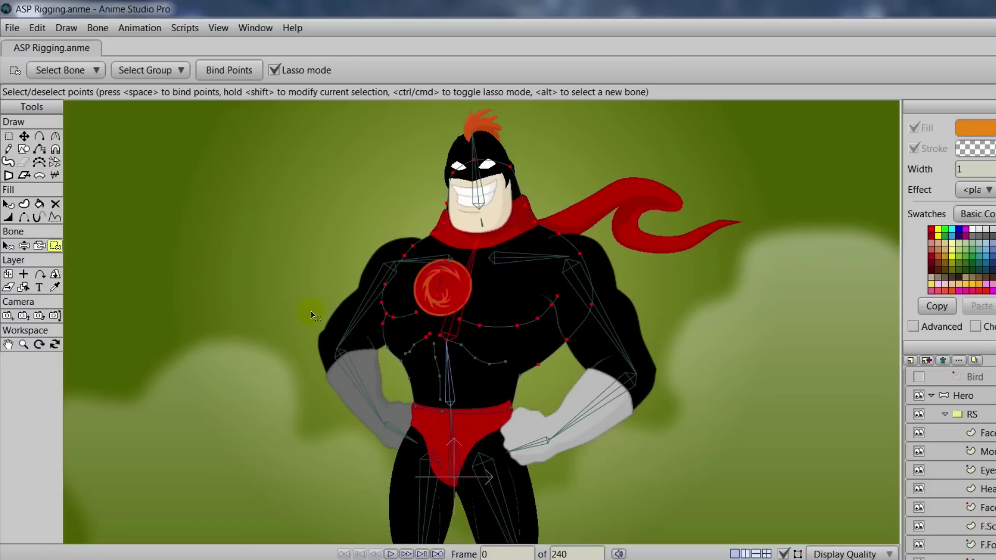
pyautogui.click(229, 70)
pyautogui.click(24, 246)
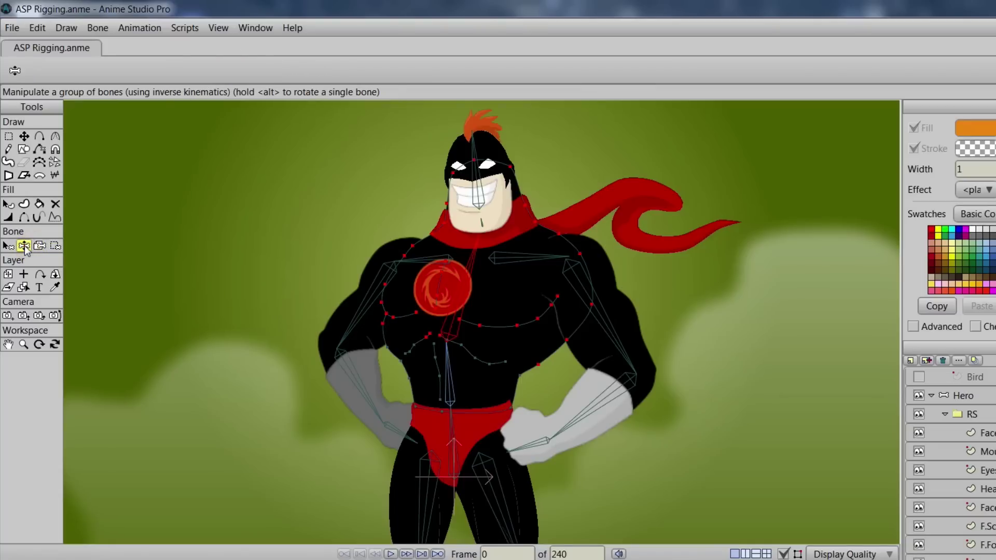
pyautogui.moveTo(469, 273); pyautogui.dragTo(454, 314)
pyautogui.click(450, 358)
pyautogui.click(9, 246)
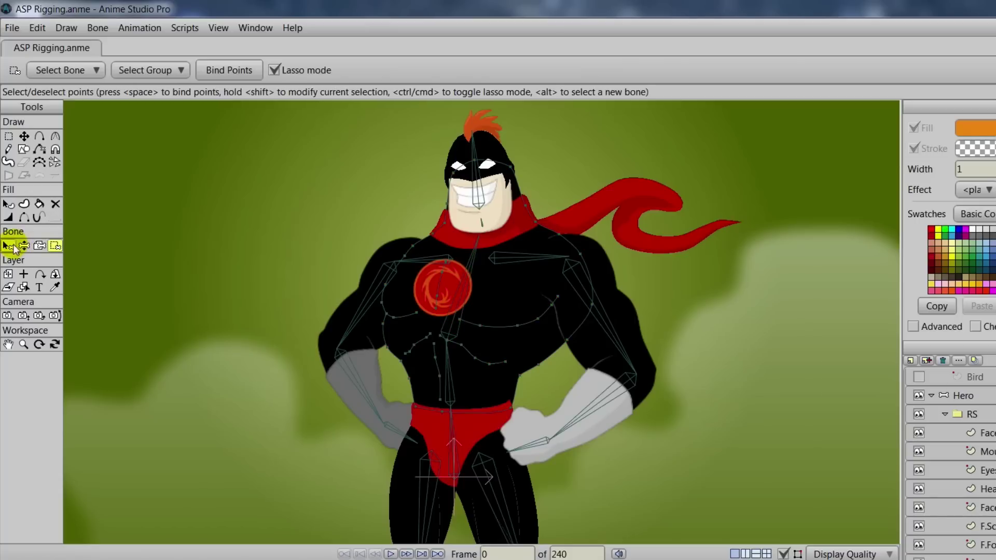
# Bind only the torso points from the chest line up to the upper spine bone B3 again and test its bend
pyautogui.click(466, 287)
pyautogui.click(55, 246)
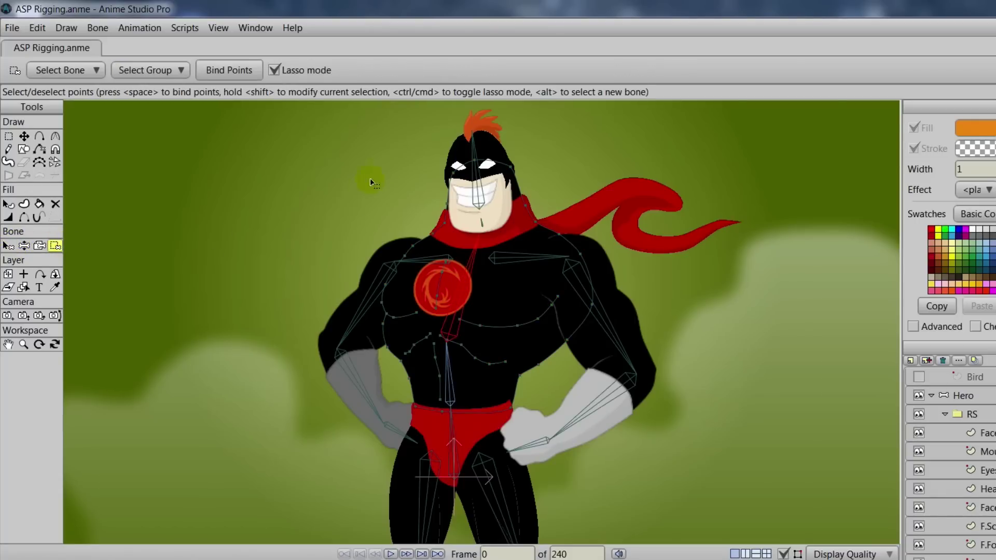
pyautogui.moveTo(367, 148)
pyautogui.mouseDown()
pyautogui.moveTo(333, 222)
pyautogui.moveTo(338, 300)
pyautogui.moveTo(362, 325)
pyautogui.moveTo(441, 326)
pyautogui.moveTo(550, 352)
pyautogui.moveTo(639, 312)
pyautogui.moveTo(614, 200)
pyautogui.moveTo(525, 145)
pyautogui.moveTo(353, 155)
pyautogui.moveTo(258, 192)
pyautogui.mouseUp()
pyautogui.click(216, 71)
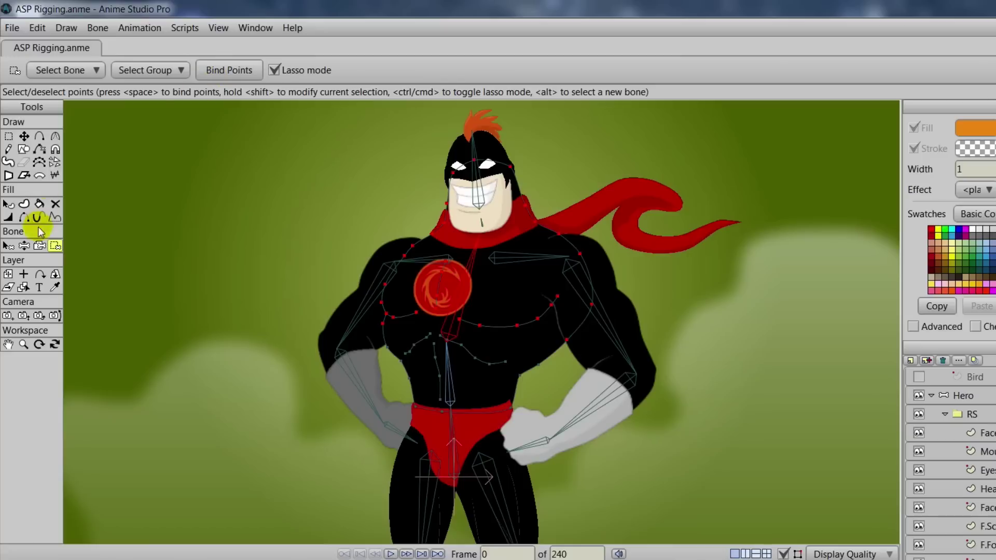
pyautogui.click(24, 245)
pyautogui.moveTo(467, 290)
pyautogui.mouseDown()
pyautogui.moveTo(450, 277)
pyautogui.moveTo(465, 284)
pyautogui.mouseUp()
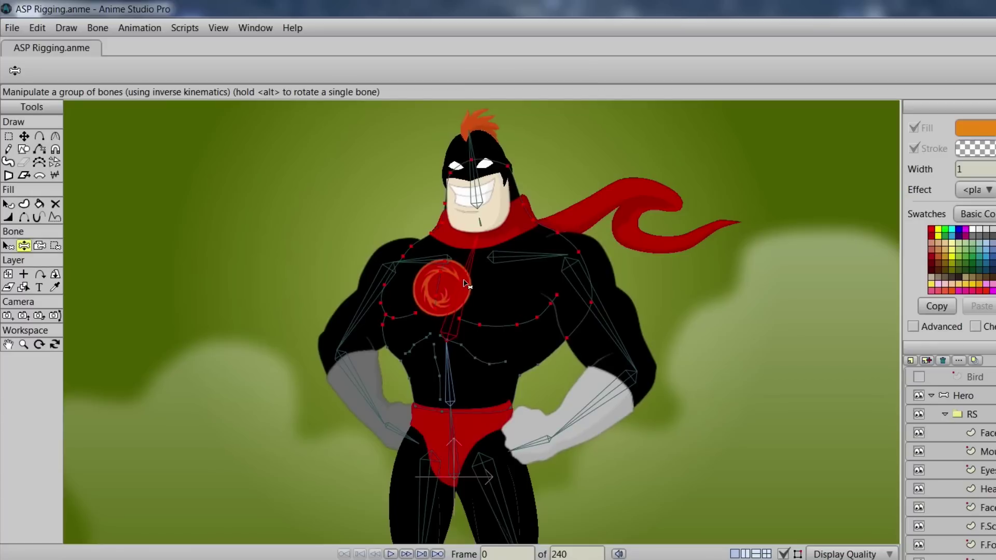
pyautogui.click(8, 245)
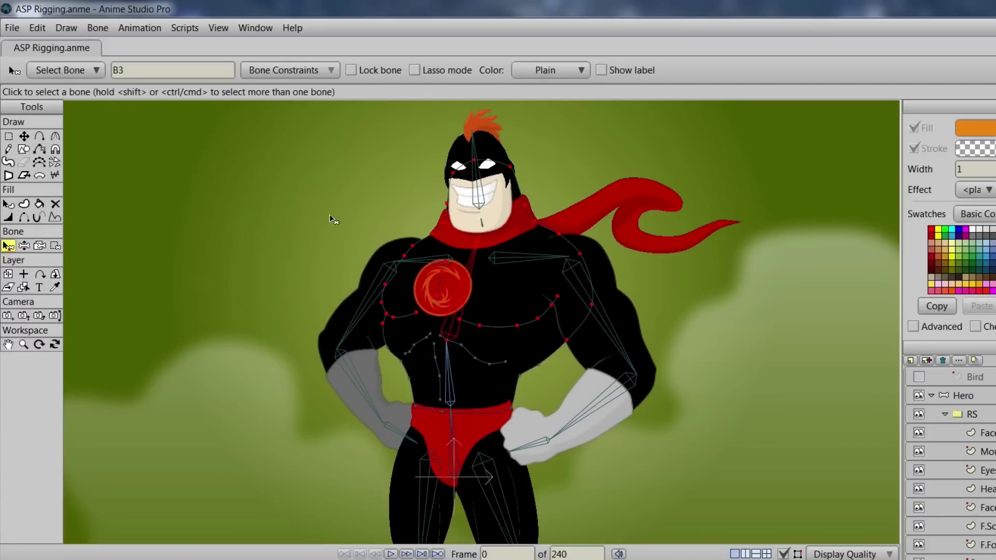
# Bind the Torso layer's neck points to the small neck bone B4 under the hero's chin
pyautogui.click(477, 201)
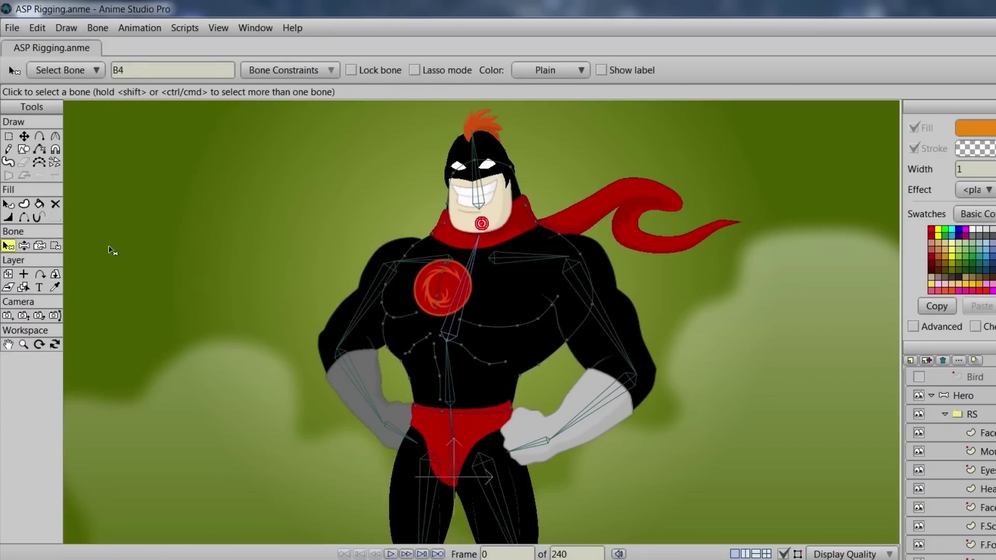
pyautogui.click(56, 245)
pyautogui.scroll(5, 200, 276)
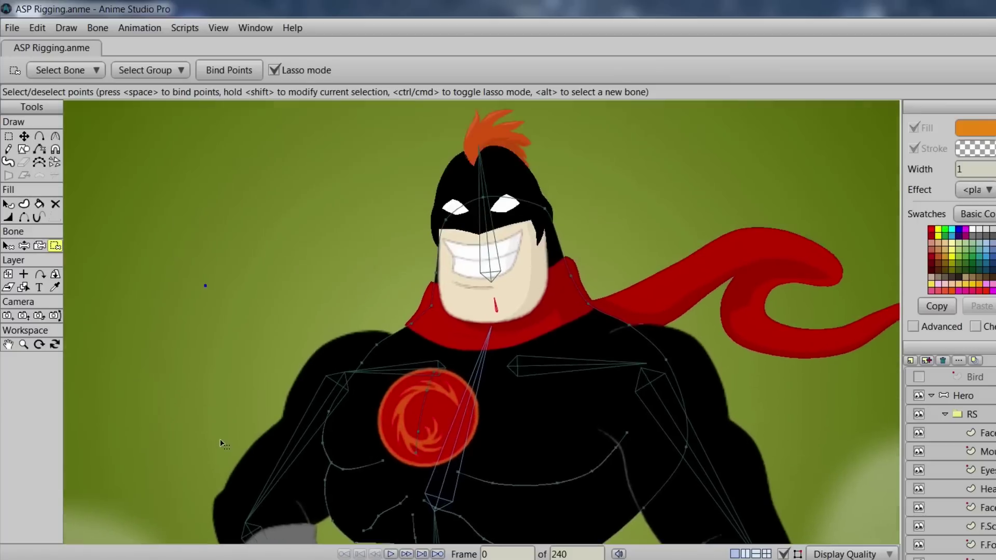
pyautogui.moveTo(448, 247); pyautogui.dragTo(427, 257)
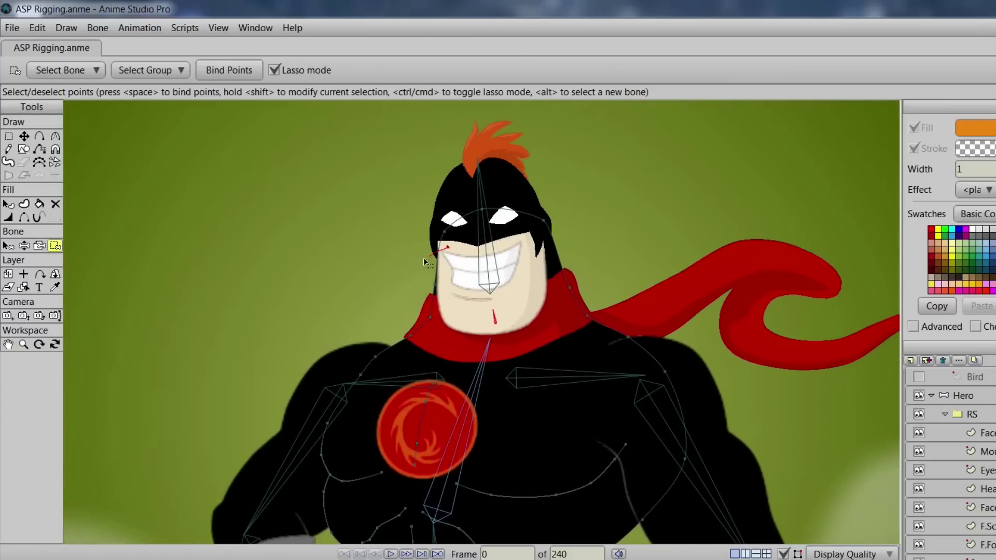
pyautogui.moveTo(423, 306)
pyautogui.mouseDown()
pyautogui.moveTo(557, 305)
pyautogui.moveTo(592, 294)
pyautogui.moveTo(583, 259)
pyautogui.moveTo(437, 249)
pyautogui.mouseUp()
# Bind the topmost Torso points behind the mask to the head bone and test them by tilting the head
pyautogui.click(11, 248)
pyautogui.click(490, 241)
pyautogui.click(55, 245)
pyautogui.moveTo(548, 158)
pyautogui.mouseDown()
pyautogui.moveTo(456, 155)
pyautogui.moveTo(444, 255)
pyautogui.moveTo(519, 188)
pyautogui.moveTo(381, 158)
pyautogui.mouseUp()
pyautogui.click(231, 70)
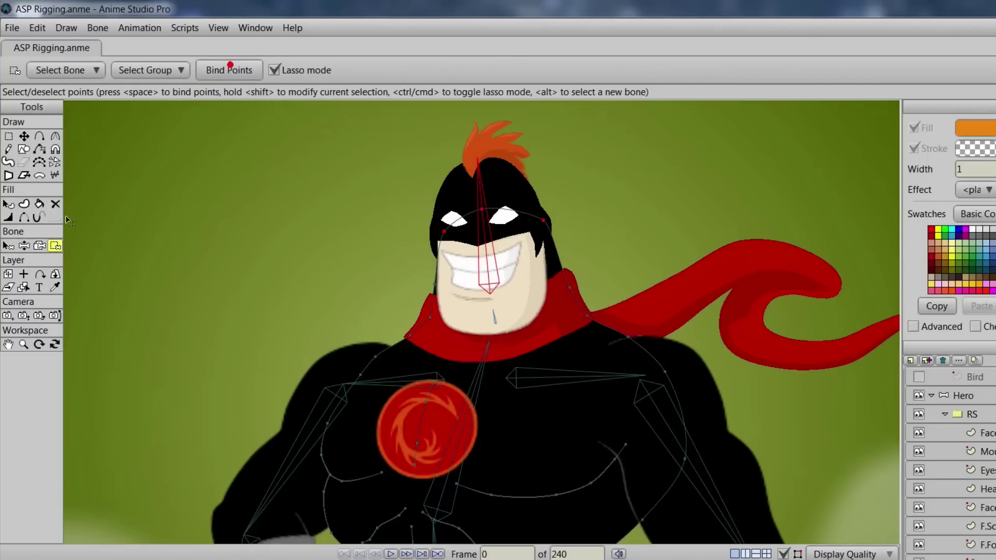
pyautogui.click(24, 245)
pyautogui.moveTo(487, 181)
pyautogui.mouseDown()
pyautogui.moveTo(434, 176)
pyautogui.moveTo(499, 164)
pyautogui.moveTo(490, 163)
pyautogui.mouseUp()
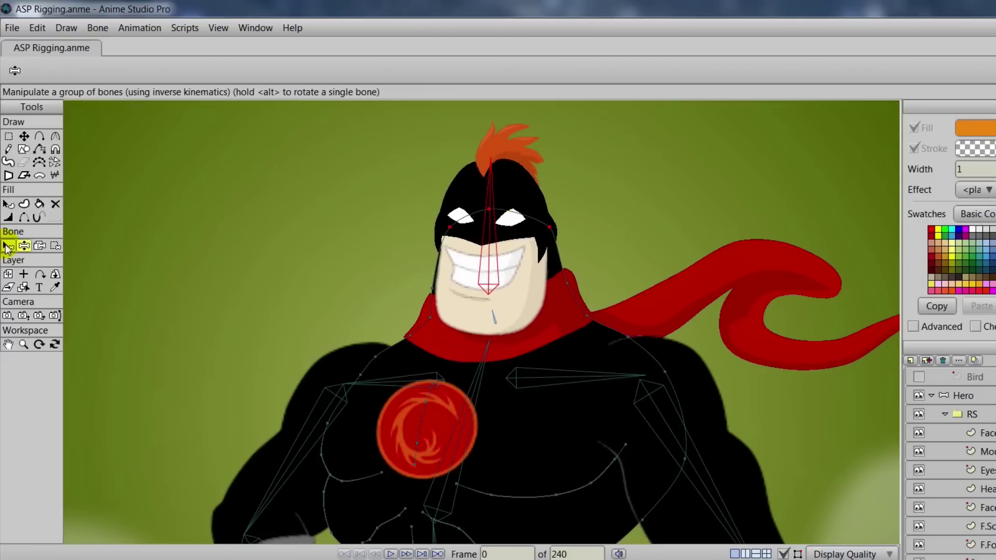
pyautogui.click(7, 246)
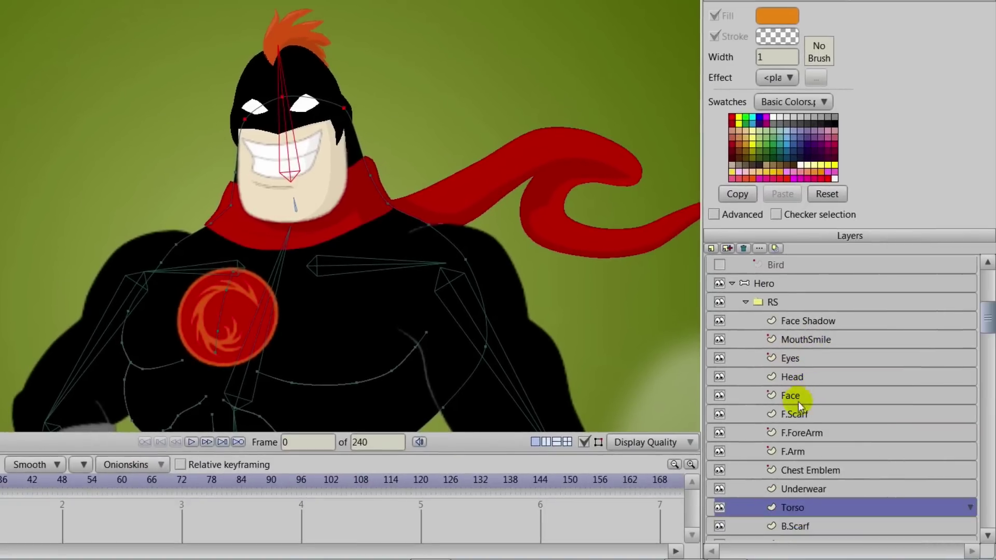
# Bind the whole F.Scarf layer to the upper spine bone
pyautogui.click(804, 415)
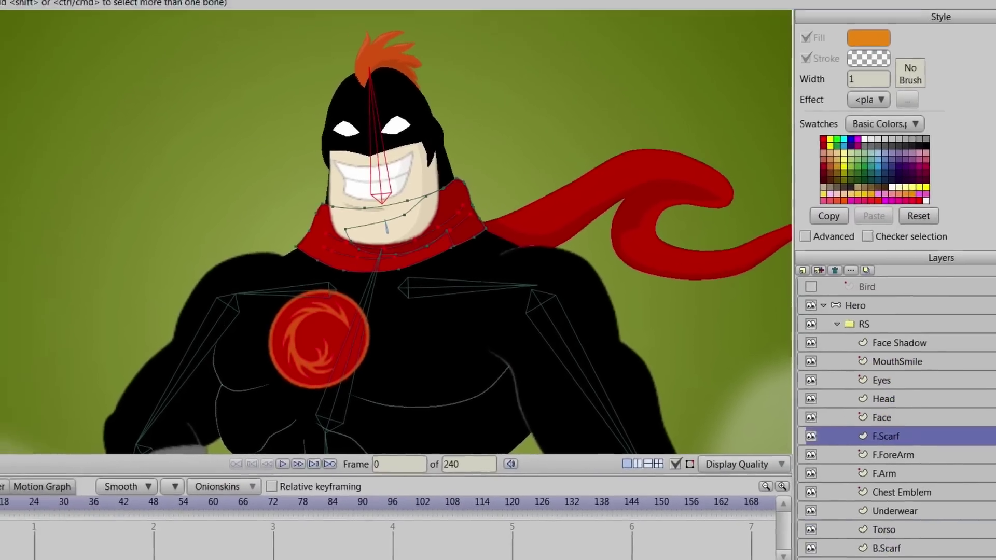
pyautogui.click(39, 183)
pyautogui.click(481, 311)
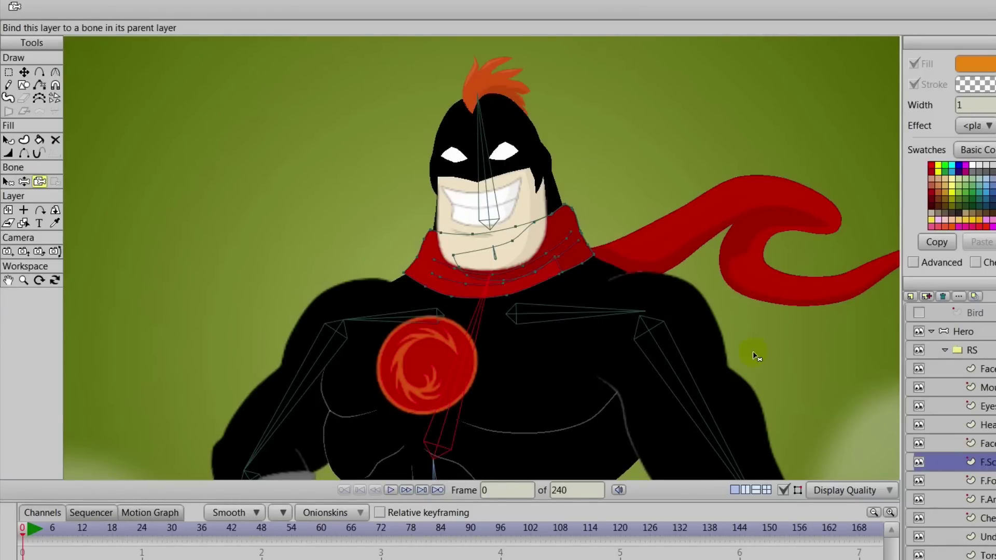
# Bind all points of the Underwear layer to the hip bone at the base of the spine
pyautogui.moveTo(754, 352); pyautogui.dragTo(753, 273)
pyautogui.scroll(-2, 729, 313)
pyautogui.moveTo(710, 346); pyautogui.dragTo(729, 303)
pyautogui.moveTo(664, 352); pyautogui.dragTo(684, 313)
pyautogui.moveTo(624, 295); pyautogui.dragTo(634, 275)
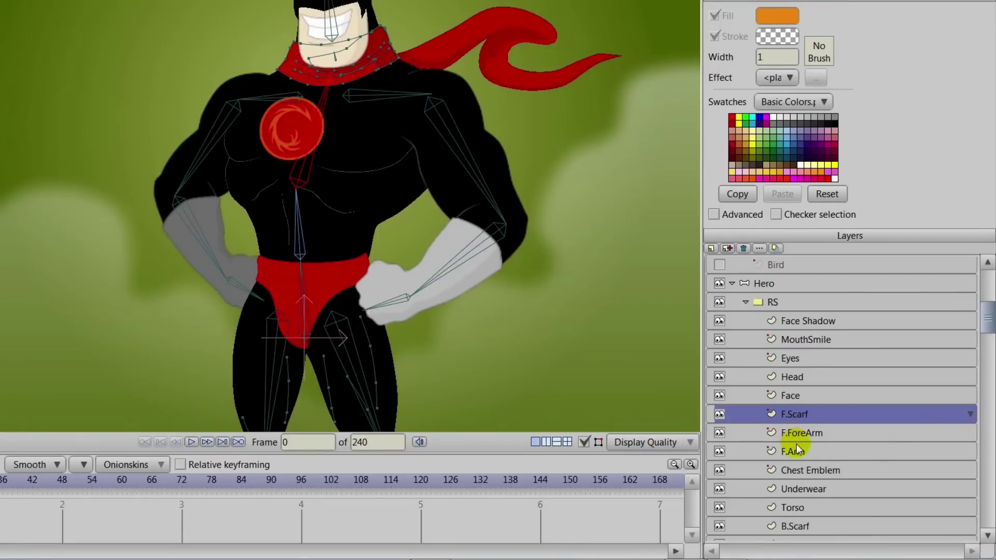
pyautogui.click(800, 487)
pyautogui.scroll(3, 476, 376)
pyautogui.moveTo(385, 322); pyautogui.dragTo(325, 253)
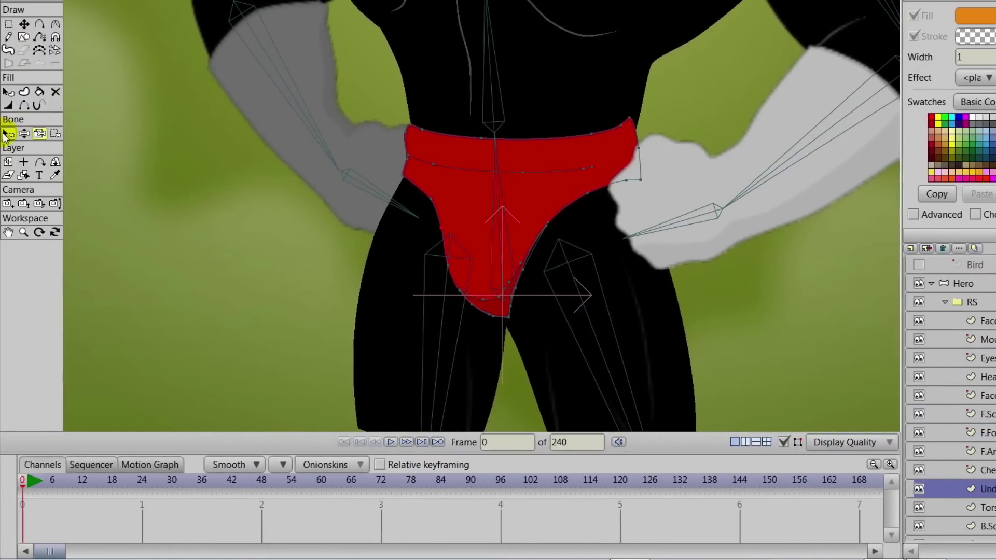
pyautogui.click(8, 134)
pyautogui.click(54, 134)
pyautogui.moveTo(631, 79)
pyautogui.mouseDown()
pyautogui.moveTo(400, 72)
pyautogui.moveTo(306, 84)
pyautogui.moveTo(383, 115)
pyautogui.mouseUp()
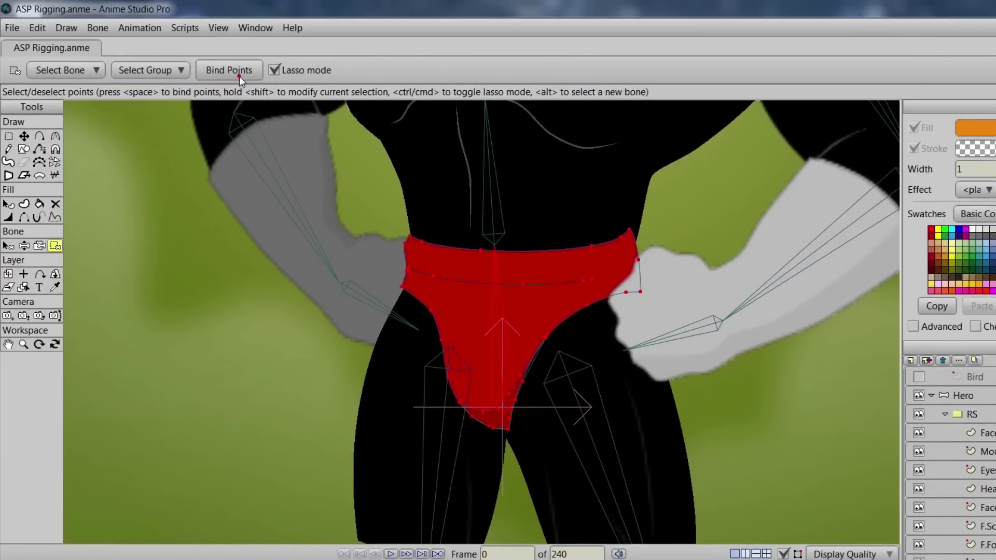
# Bind the top waistline points of the Underwear layer to the lower spine bone B2
pyautogui.moveTo(372, 314); pyautogui.dragTo(369, 371)
pyautogui.scroll(-1, 372, 369)
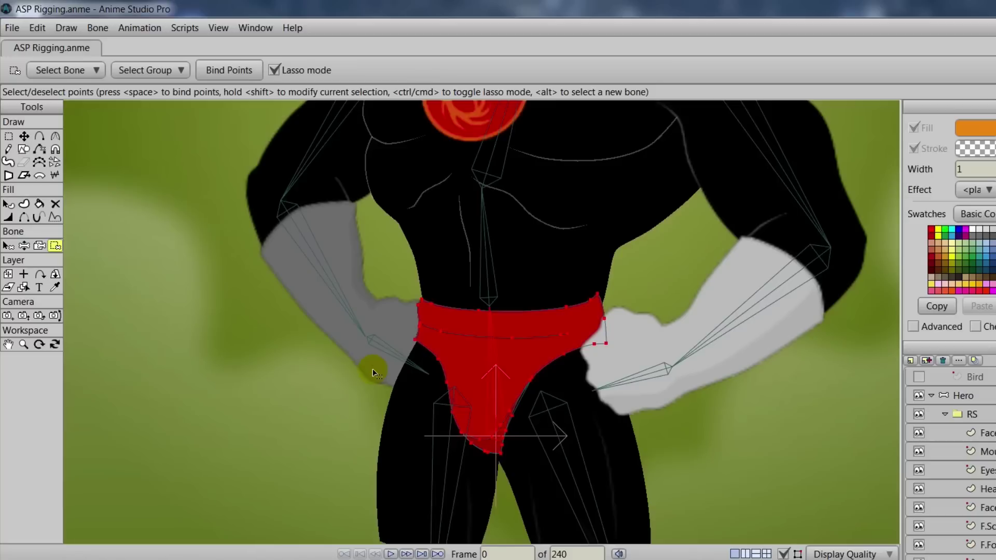
pyautogui.click(9, 246)
pyautogui.click(492, 292)
pyautogui.click(55, 245)
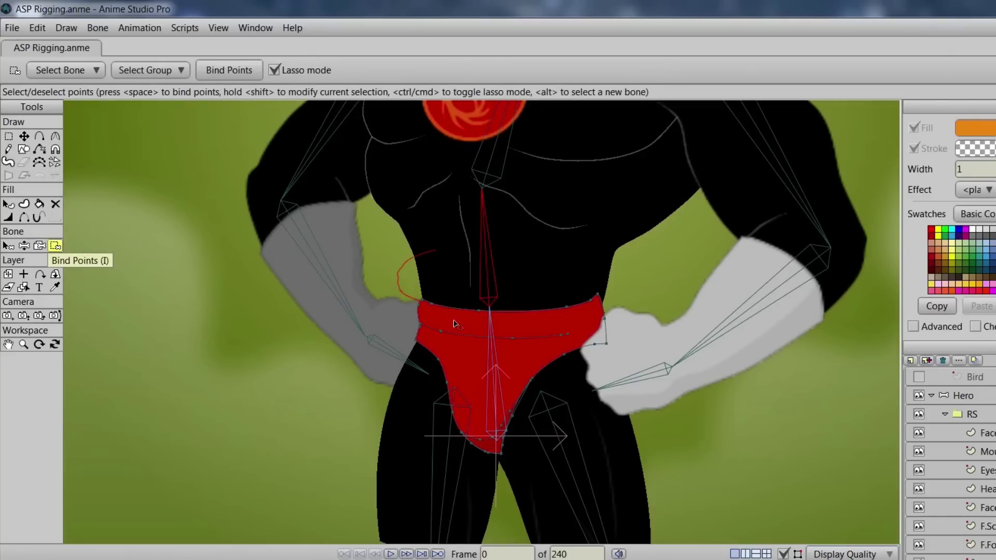
pyautogui.moveTo(589, 319)
pyautogui.mouseDown()
pyautogui.moveTo(608, 272)
pyautogui.moveTo(500, 247)
pyautogui.moveTo(415, 251)
pyautogui.mouseUp()
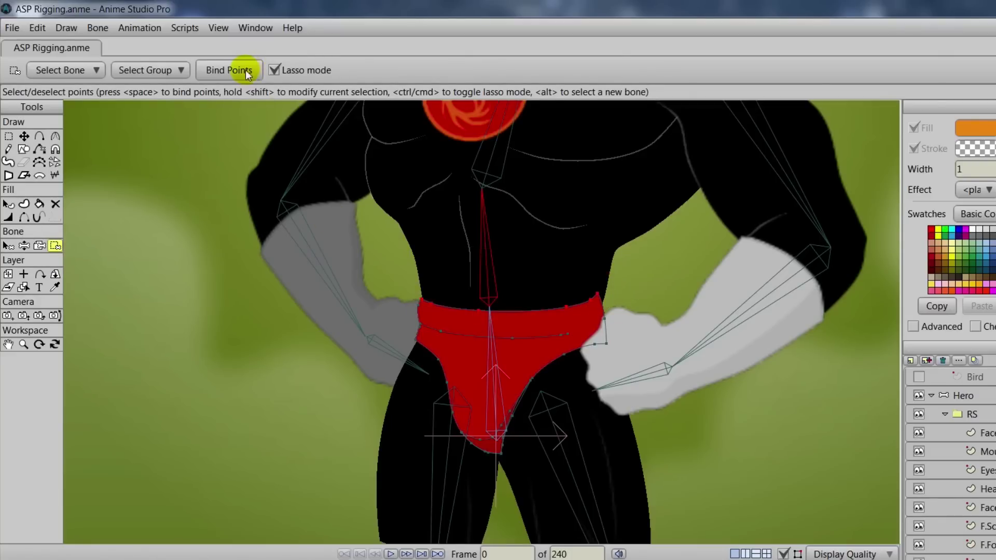
# Test the underwear's waistline by bending the lower spine bone with Manipulate Bones, then return to bone selection
pyautogui.scroll(-4, 222, 282)
pyautogui.click(24, 246)
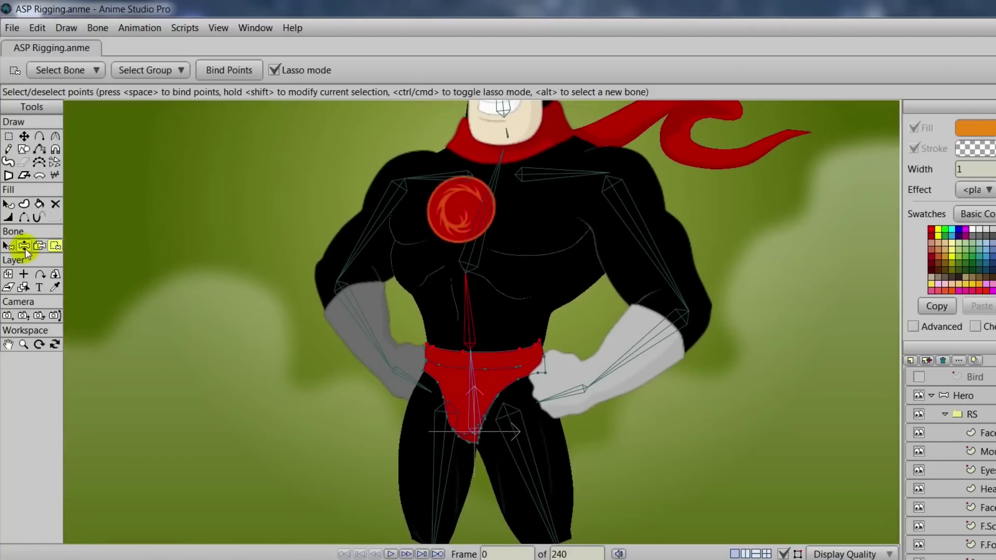
pyautogui.moveTo(473, 305); pyautogui.dragTo(474, 333)
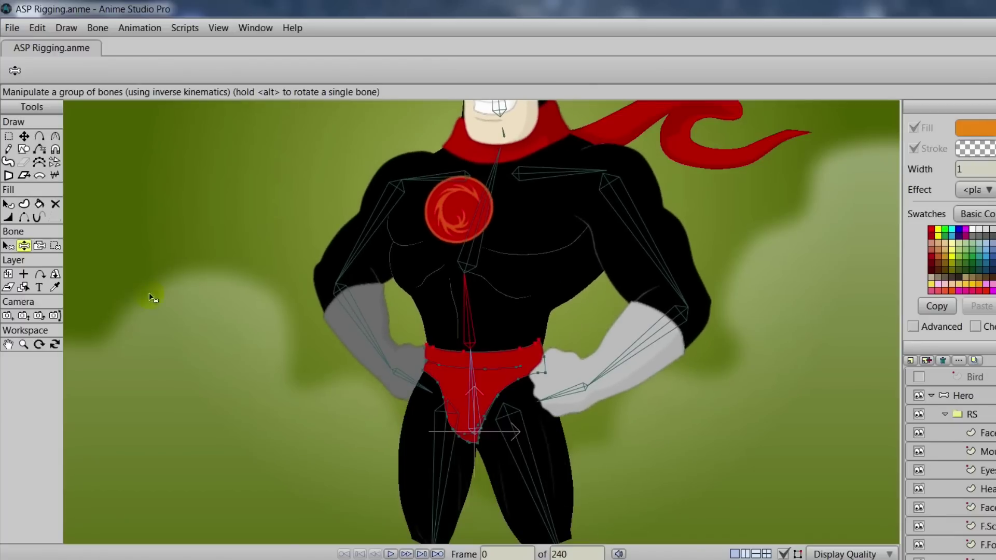
pyautogui.click(9, 246)
# Select the B.Leg layer and bind all of its points to the back thigh bone B17
pyautogui.scroll(-1, 296, 423)
pyautogui.moveTo(302, 433); pyautogui.dragTo(313, 361)
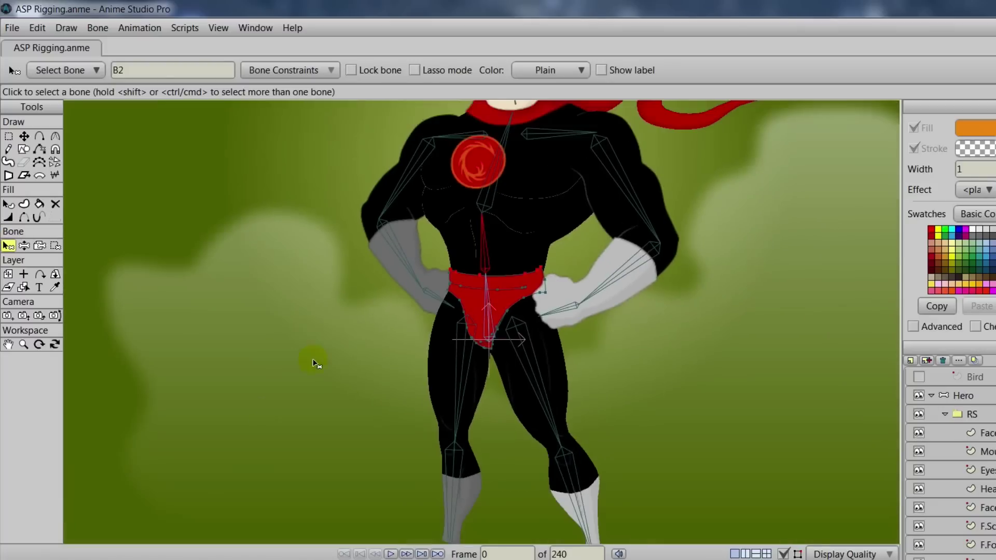
pyautogui.moveTo(570, 454); pyautogui.dragTo(629, 409)
pyautogui.scroll(-3, 954, 518)
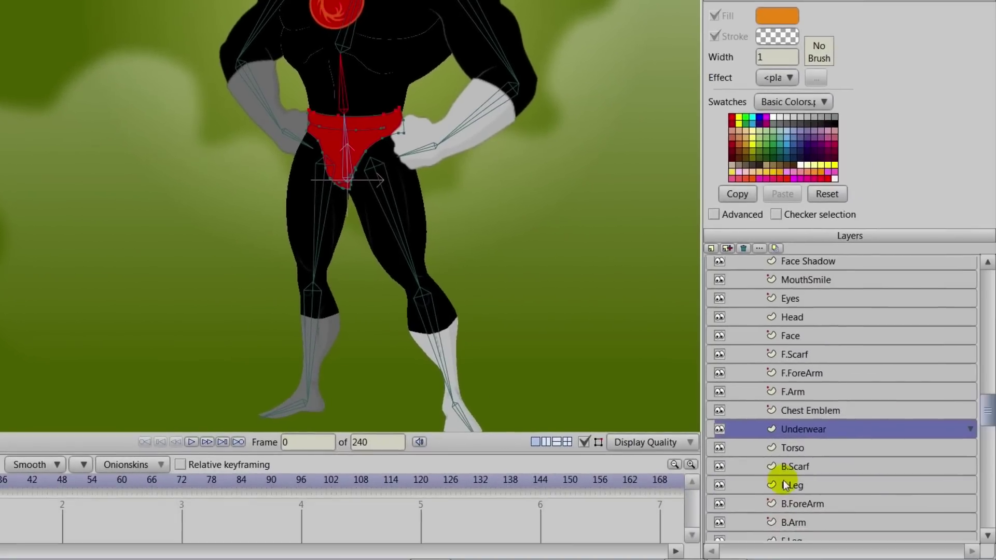
pyautogui.scroll(-1, 786, 483)
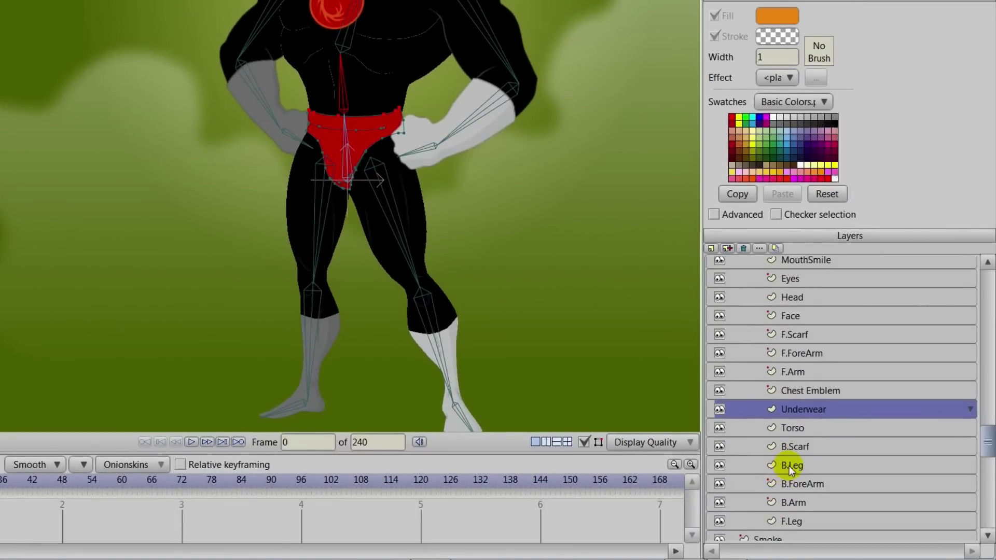
pyautogui.scroll(-1, 829, 472)
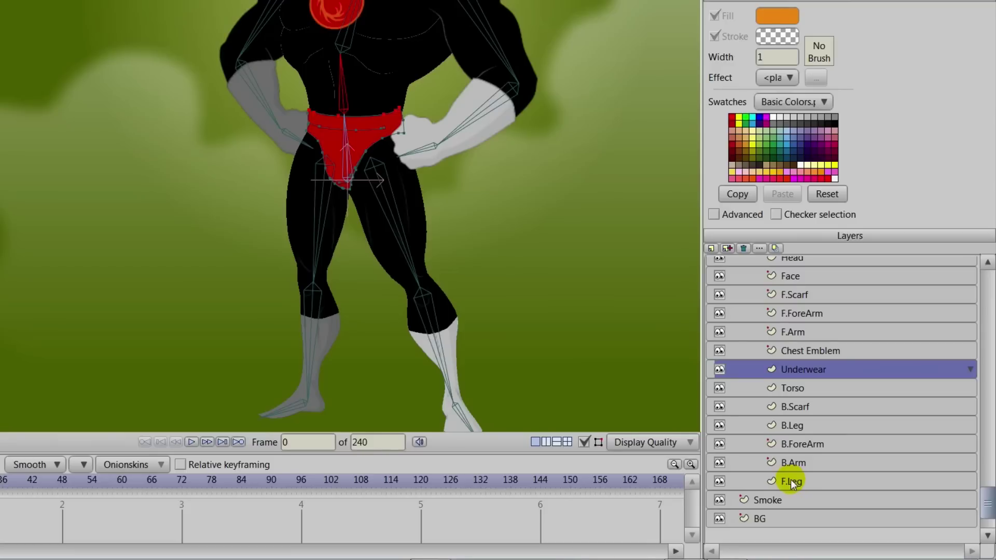
pyautogui.click(786, 425)
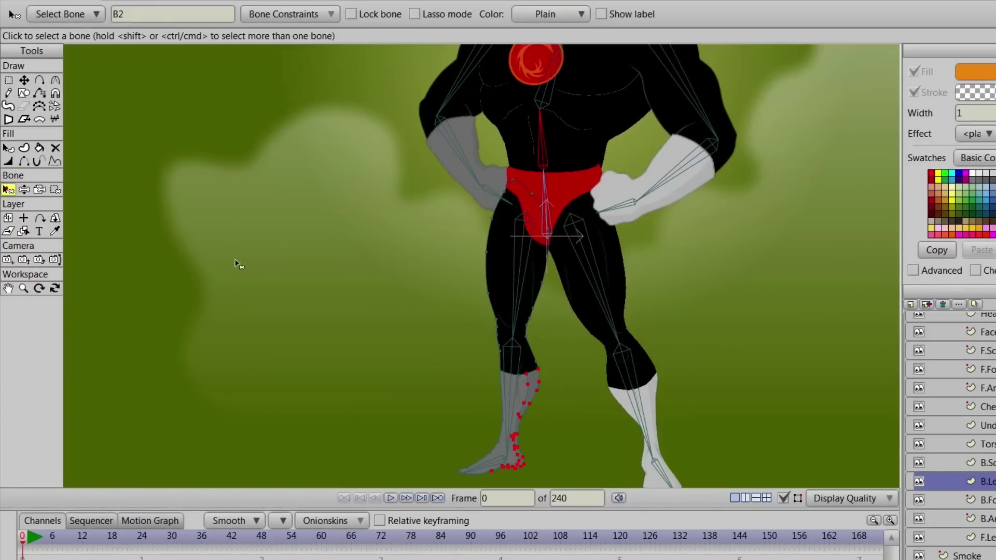
pyautogui.click(517, 262)
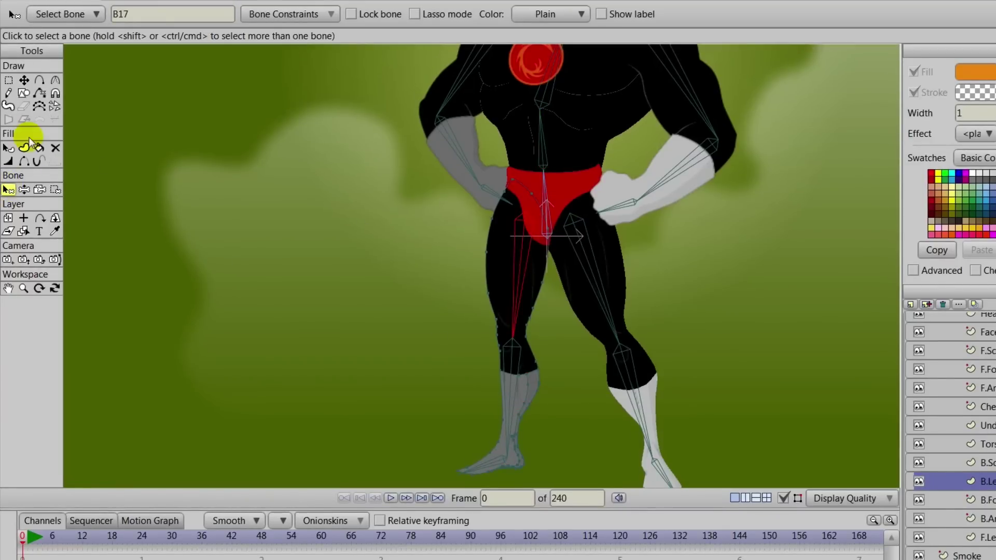
pyautogui.click(56, 190)
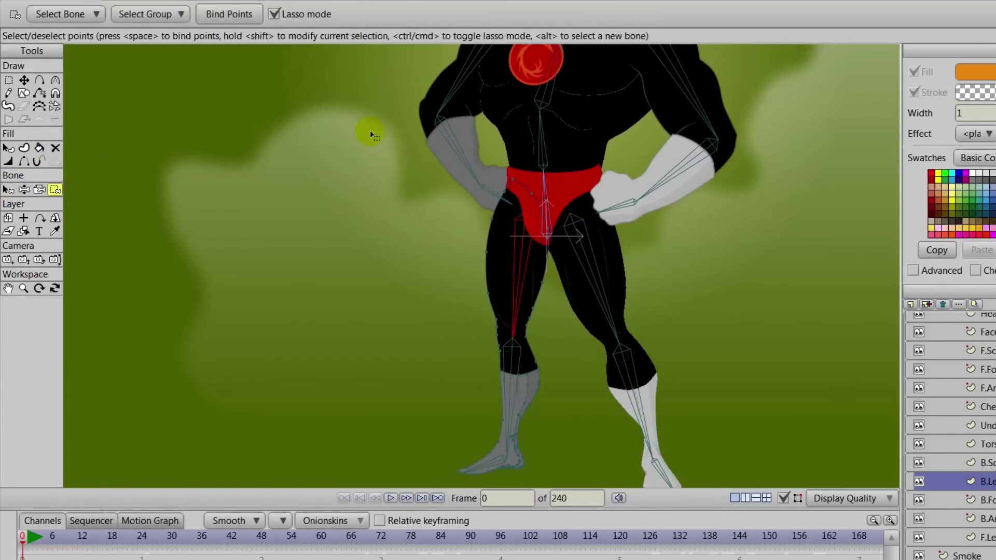
pyautogui.moveTo(524, 156)
pyautogui.mouseDown()
pyautogui.moveTo(487, 167)
pyautogui.moveTo(440, 256)
pyautogui.moveTo(435, 455)
pyautogui.moveTo(451, 479)
pyautogui.moveTo(534, 482)
pyautogui.mouseUp()
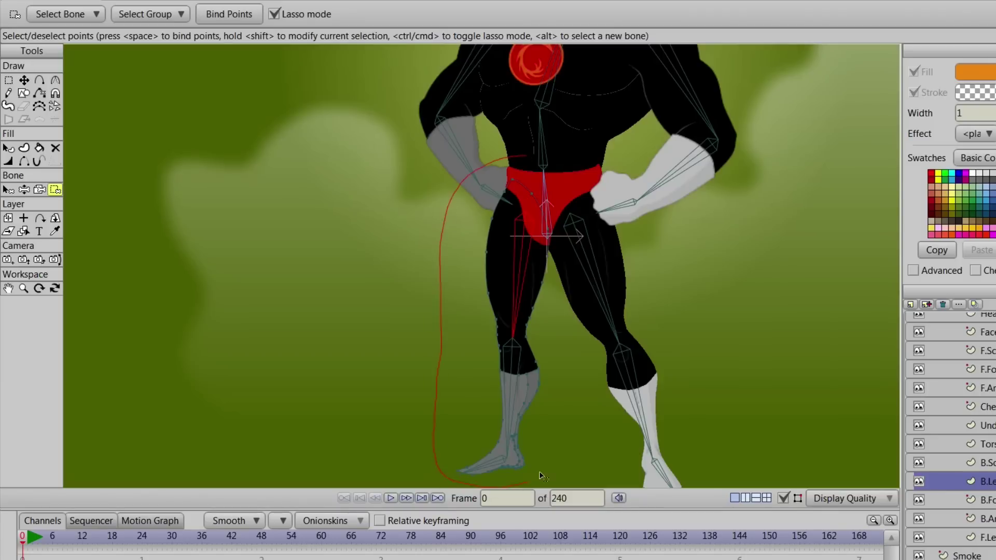
pyautogui.moveTo(554, 267)
pyautogui.mouseDown()
pyautogui.moveTo(561, 234)
pyautogui.moveTo(553, 201)
pyautogui.mouseUp()
pyautogui.moveTo(489, 158); pyautogui.dragTo(498, 155)
pyautogui.click(224, 15)
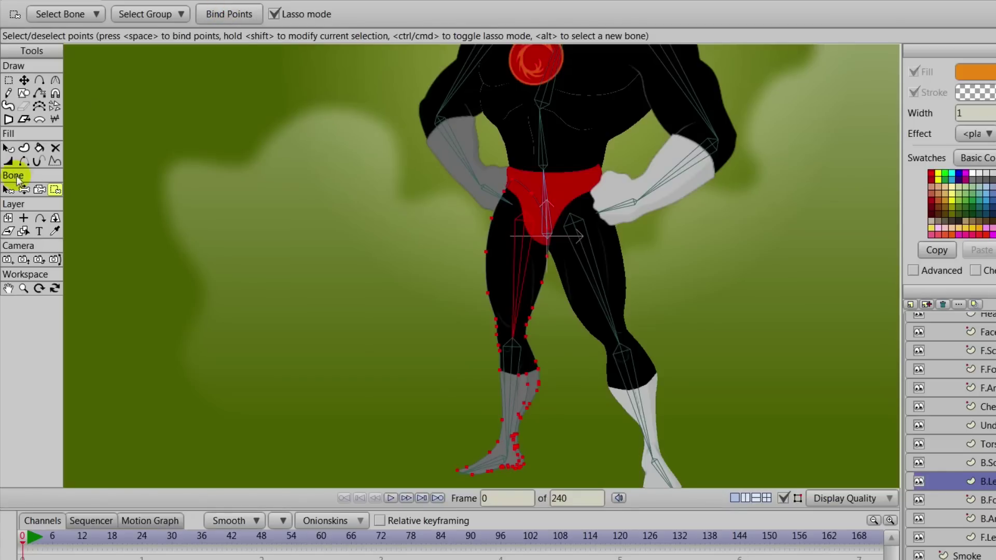
# Bind the B.Leg points from the knee down to the tip of the foot to the back shin bone B18
pyautogui.click(8, 189)
pyautogui.click(513, 363)
pyautogui.click(53, 191)
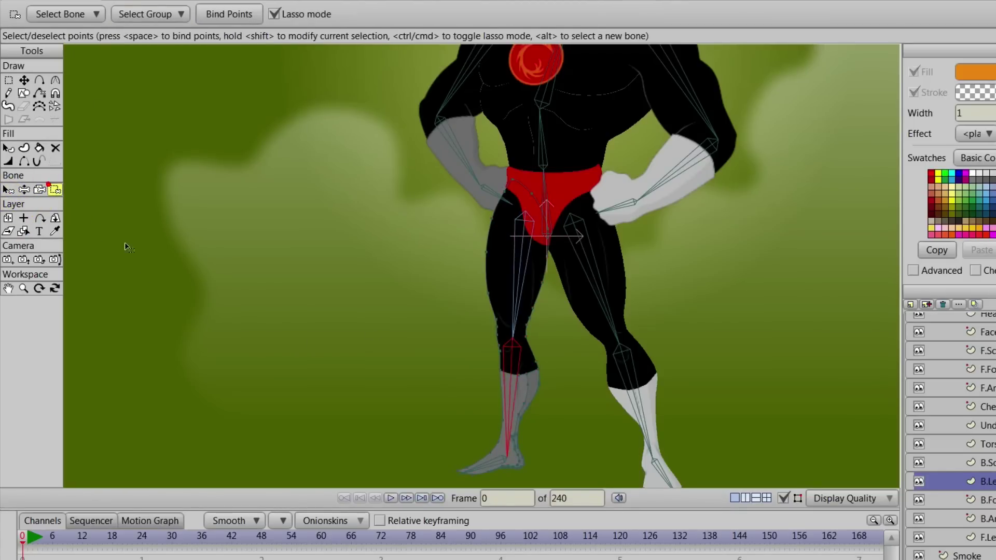
pyautogui.moveTo(202, 318); pyautogui.dragTo(191, 267)
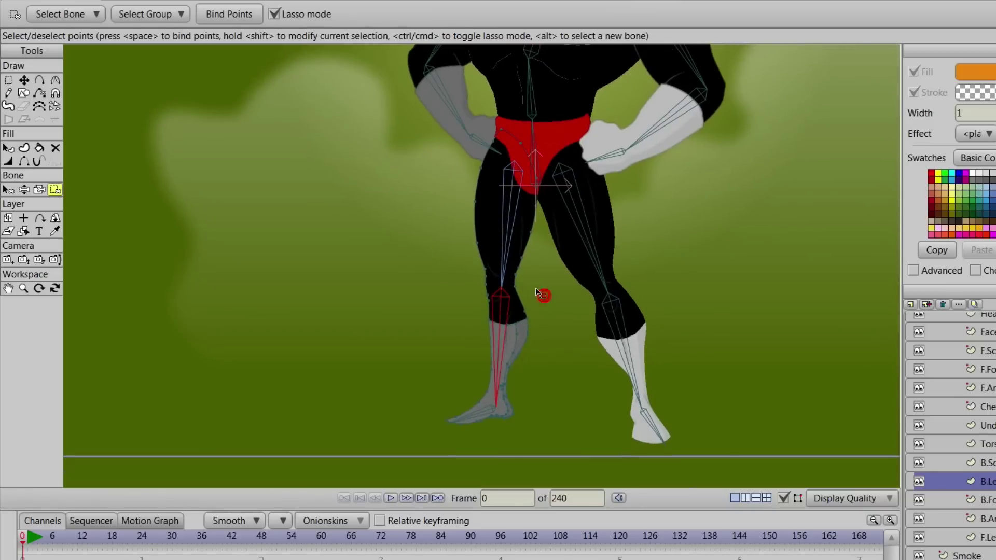
pyautogui.moveTo(511, 292)
pyautogui.mouseDown()
pyautogui.moveTo(488, 288)
pyautogui.moveTo(456, 317)
pyautogui.moveTo(405, 424)
pyautogui.mouseUp()
pyautogui.moveTo(531, 280); pyautogui.dragTo(532, 282)
pyautogui.scroll(2, 562, 330)
pyautogui.moveTo(573, 328); pyautogui.dragTo(583, 262)
pyautogui.click(243, 22)
# Bind the foot points of the B.Leg layer, from the ankle down, to the back foot bone B19
pyautogui.click(6, 189)
pyautogui.moveTo(249, 332); pyautogui.dragTo(264, 226)
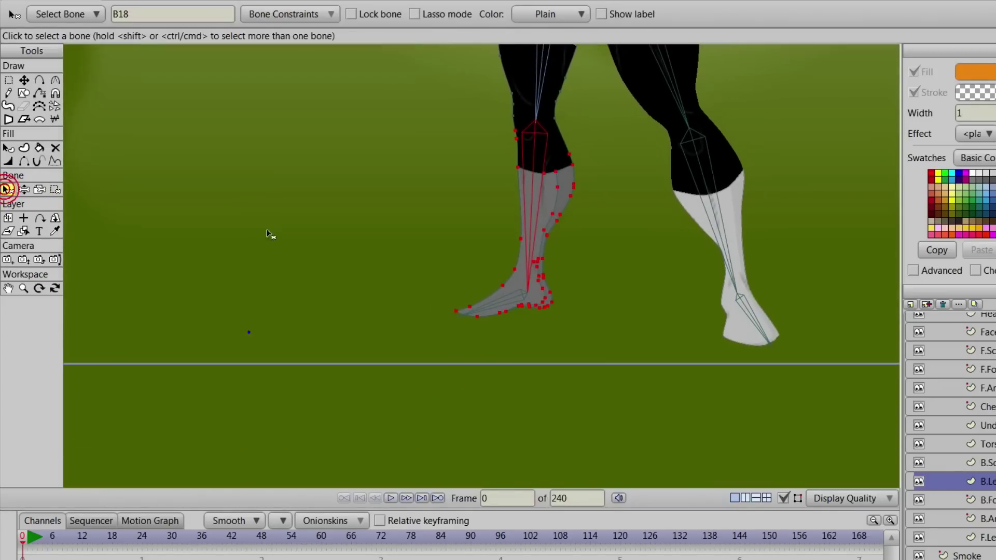
pyautogui.click(504, 303)
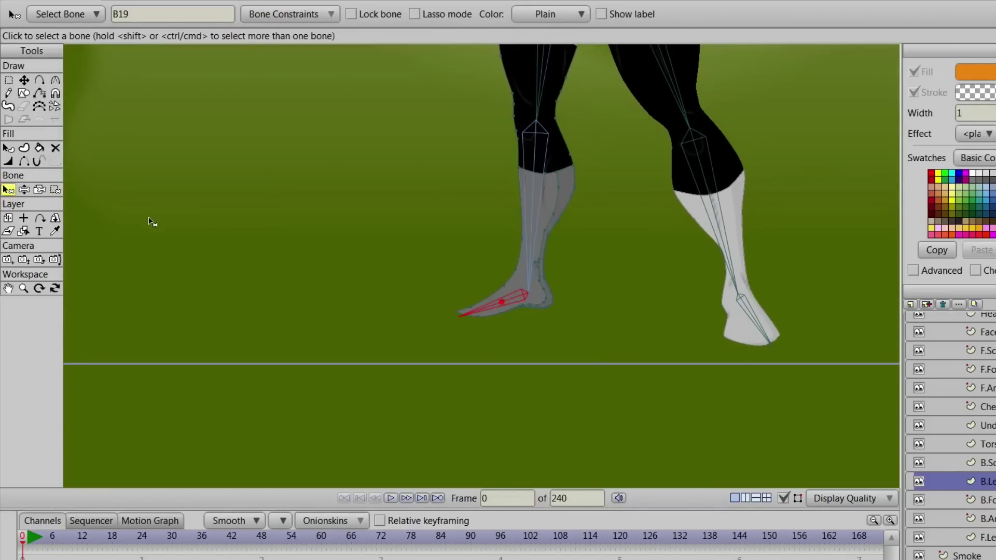
pyautogui.click(54, 190)
pyautogui.moveTo(555, 288); pyautogui.dragTo(527, 288)
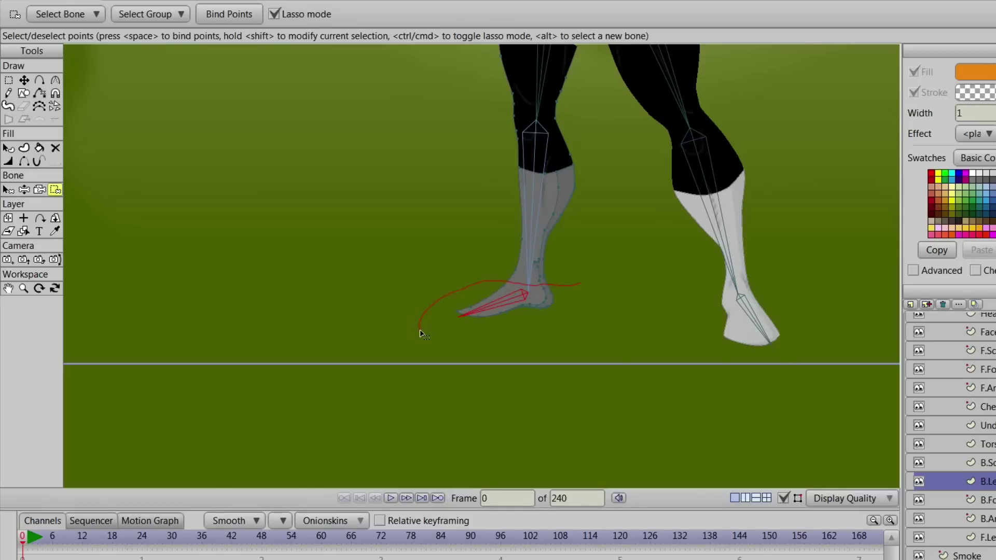
pyautogui.moveTo(554, 323); pyautogui.dragTo(547, 272)
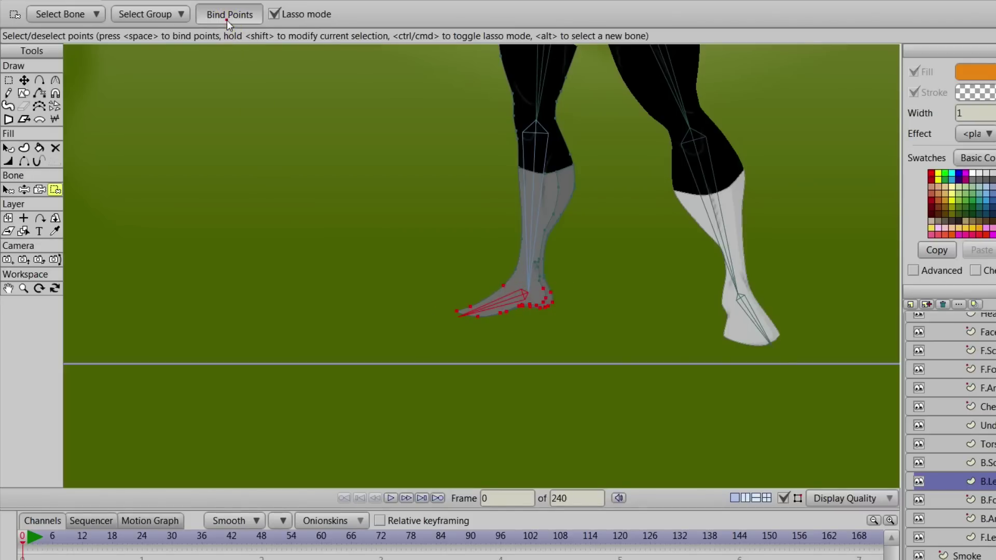
# Test the back leg's binding by swinging its thigh, shin and foot bones with Manipulate Bones
pyautogui.scroll(-2, 291, 182)
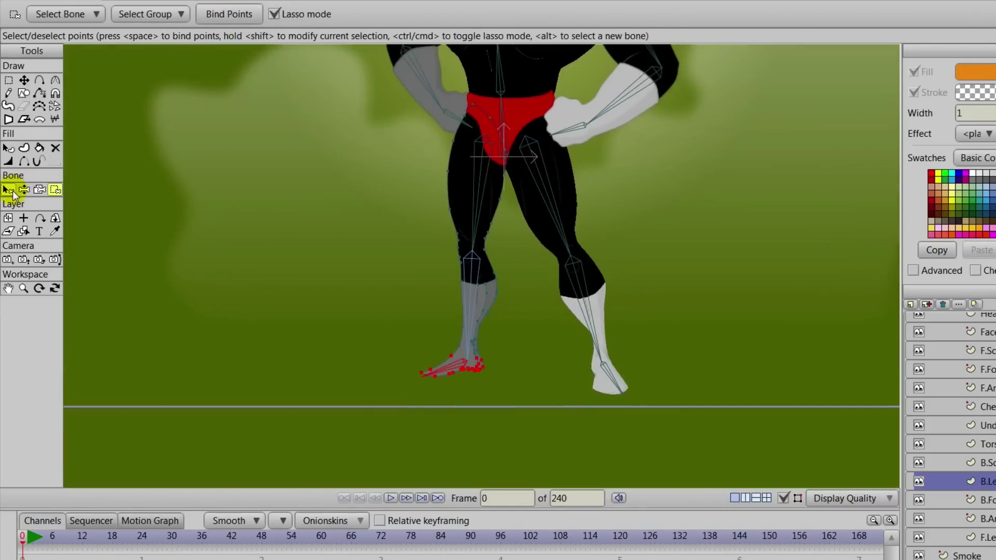
pyautogui.click(23, 189)
pyautogui.moveTo(490, 210); pyautogui.dragTo(446, 233)
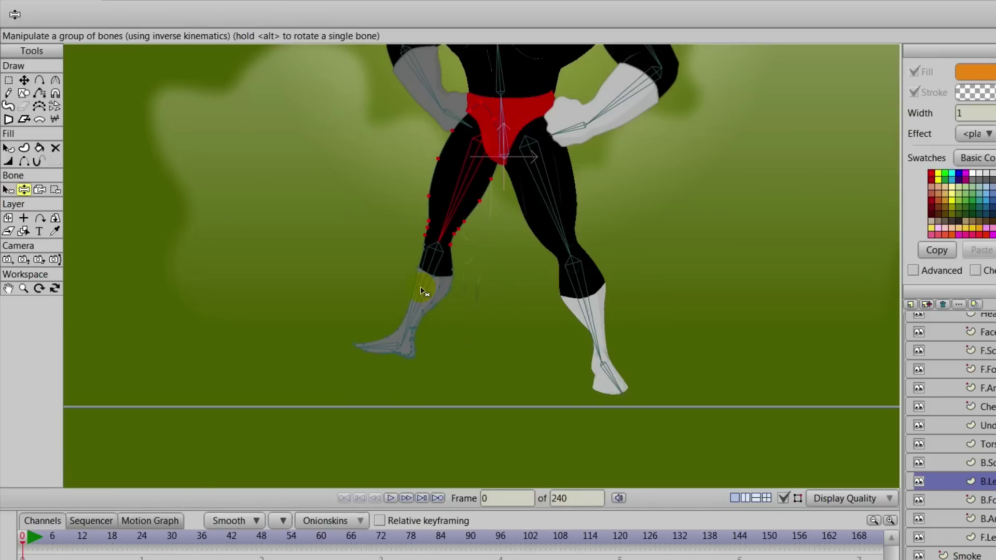
pyautogui.moveTo(421, 290); pyautogui.dragTo(478, 303)
pyautogui.moveTo(455, 359); pyautogui.dragTo(447, 381)
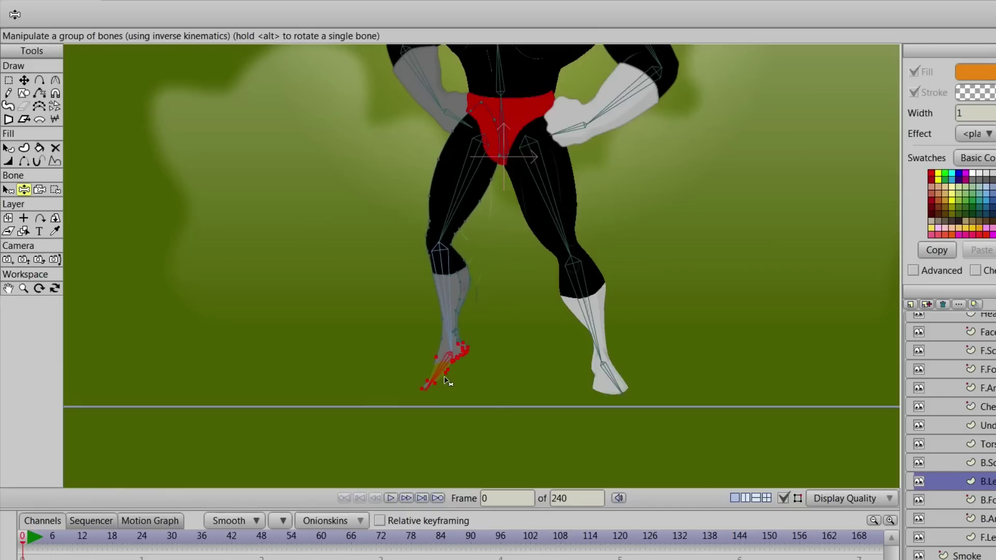
# Hide the bone and point overlay, test-pose the back leg, then return to bone selection and show the overlay again
pyautogui.click(783, 499)
pyautogui.moveTo(450, 286); pyautogui.dragTo(362, 229)
pyautogui.moveTo(443, 193); pyautogui.dragTo(378, 205)
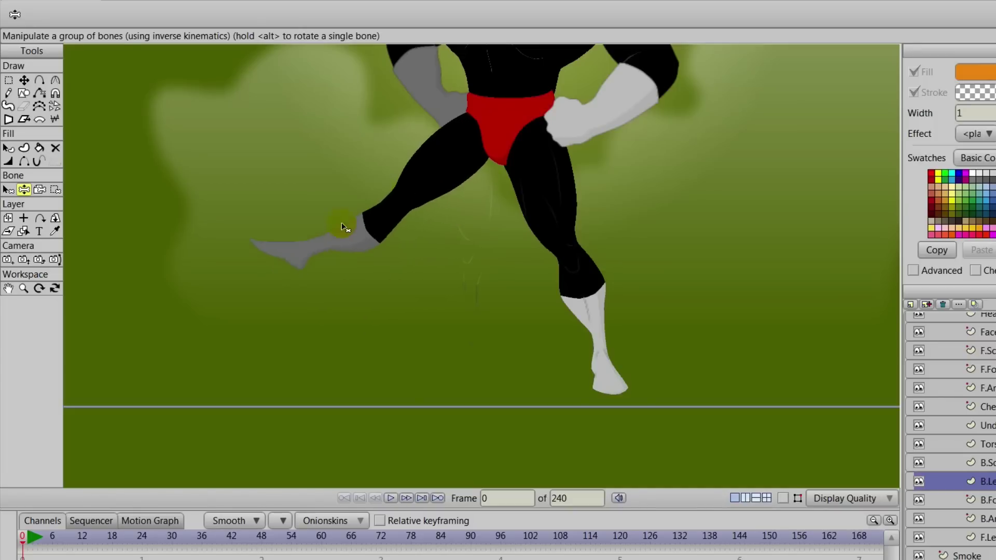
pyautogui.moveTo(350, 238); pyautogui.dragTo(395, 274)
pyautogui.hotkey('ctrl', 'z')
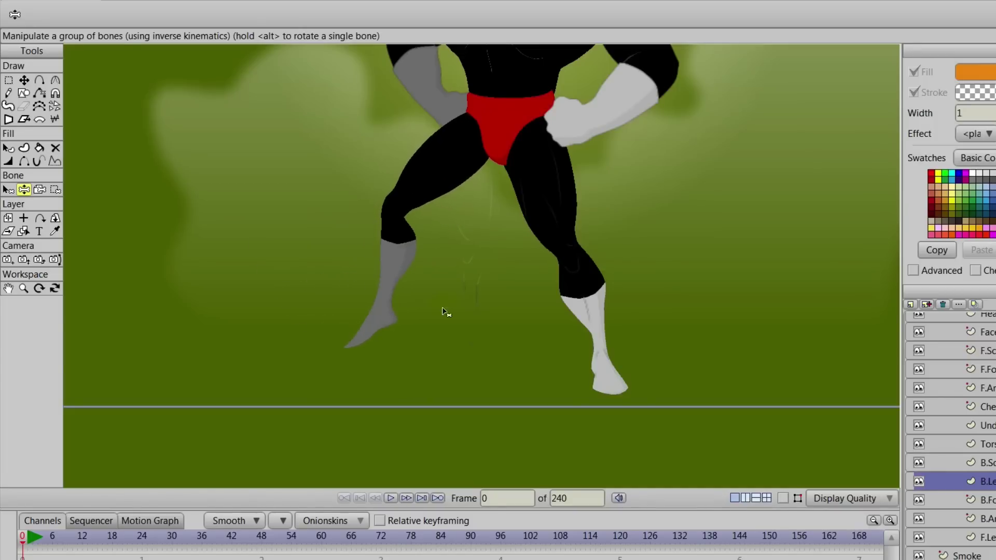
pyautogui.moveTo(372, 327); pyautogui.dragTo(348, 339)
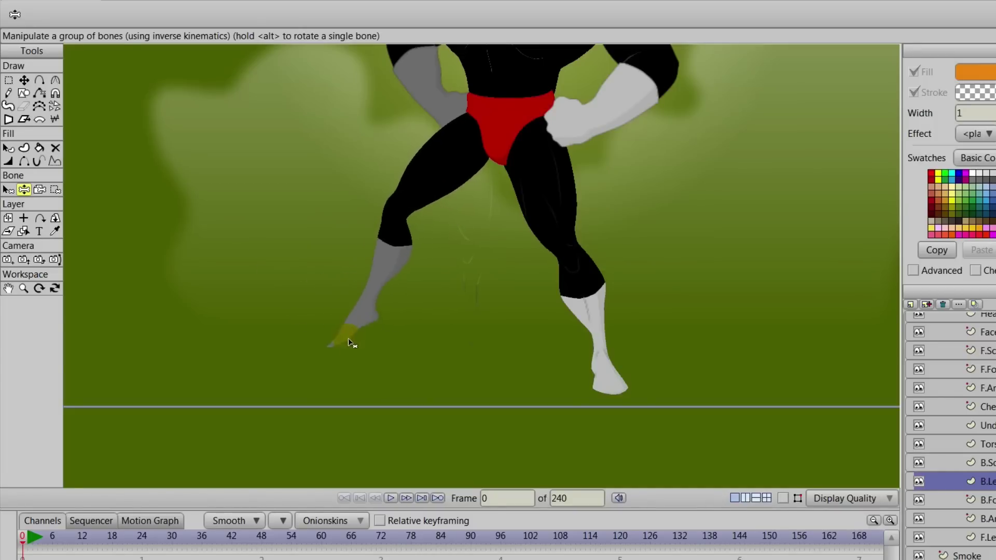
pyautogui.click(8, 190)
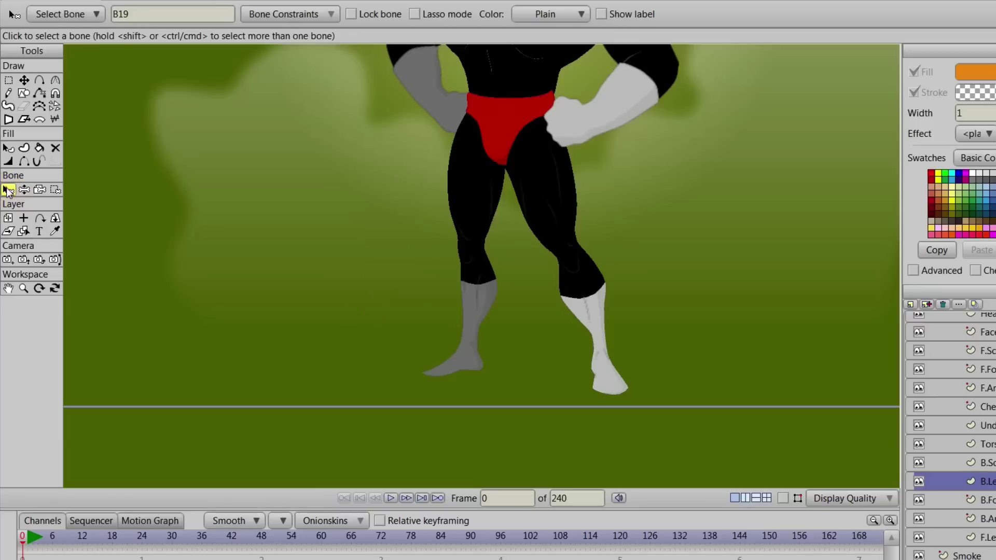
pyautogui.click(782, 498)
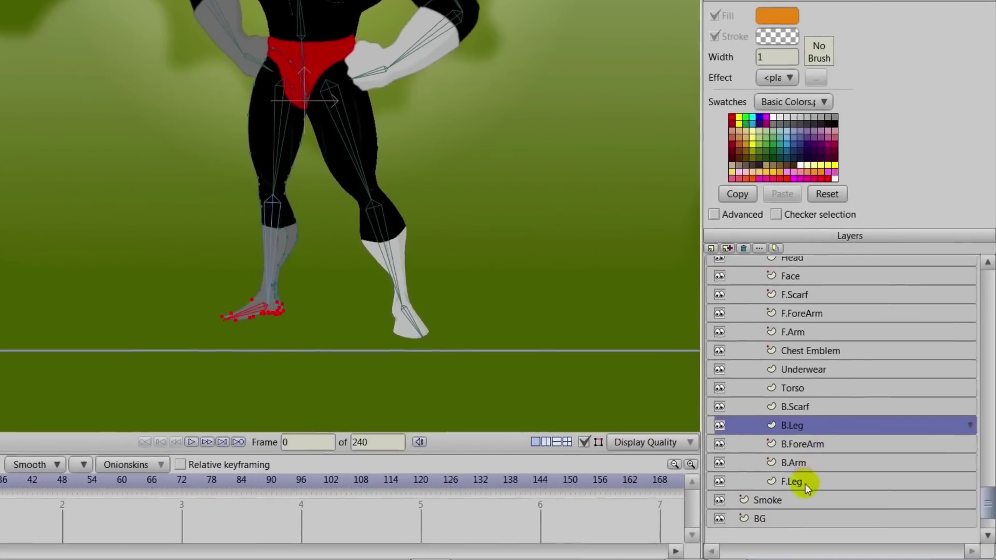
# Select the F.Leg layer and bind all of its points to the front thigh bone B14
pyautogui.click(991, 538)
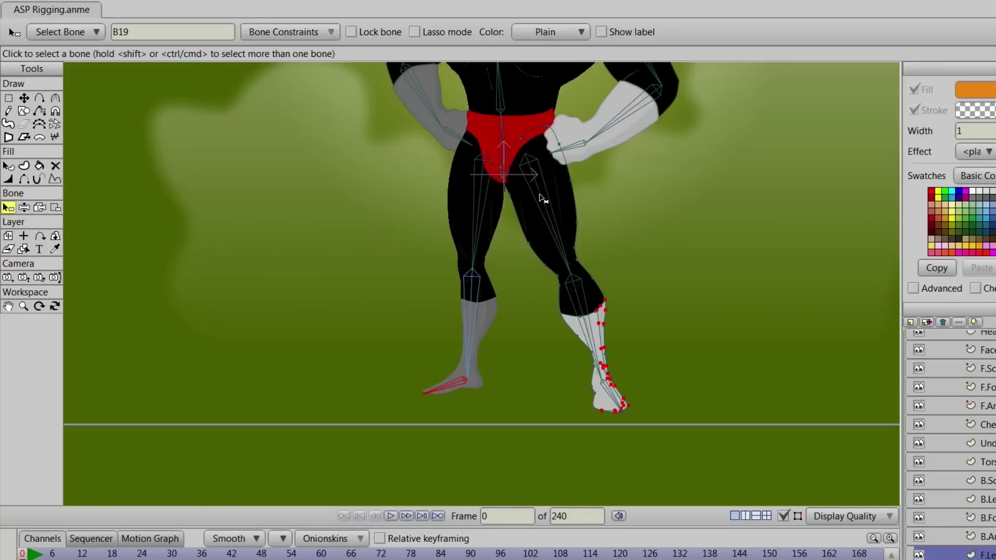
pyautogui.click(542, 199)
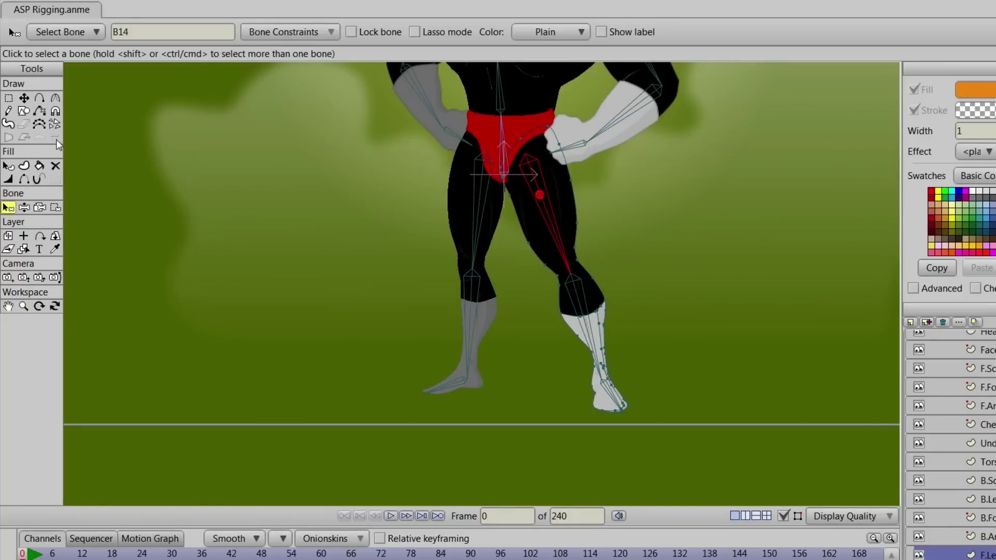
pyautogui.click(55, 207)
pyautogui.click(589, 118)
pyautogui.moveTo(589, 118)
pyautogui.mouseDown()
pyautogui.moveTo(560, 105)
pyautogui.moveTo(487, 124)
pyautogui.moveTo(494, 240)
pyautogui.moveTo(532, 397)
pyautogui.moveTo(668, 454)
pyautogui.moveTo(668, 232)
pyautogui.moveTo(583, 119)
pyautogui.moveTo(555, 103)
pyautogui.mouseUp()
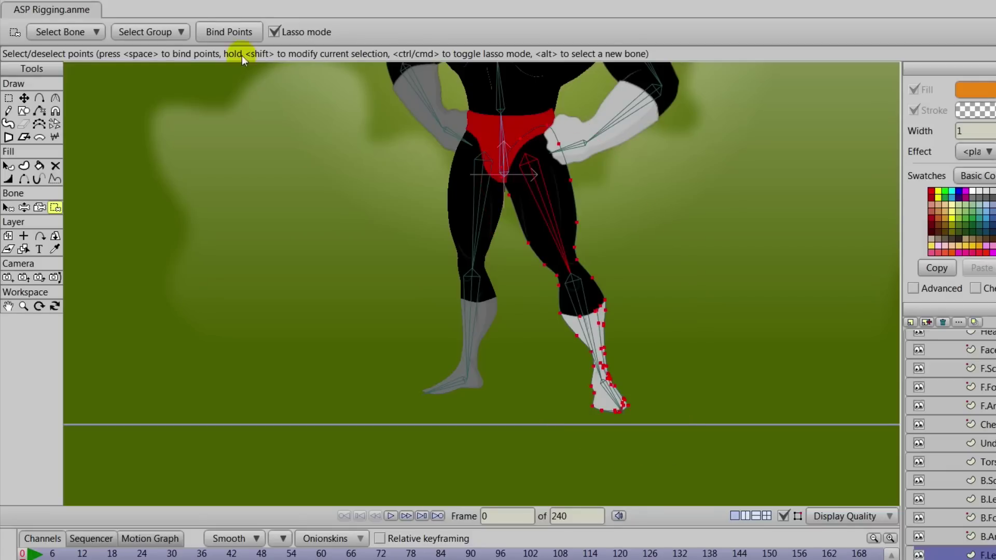
pyautogui.click(234, 32)
# Bind the F.Leg points from the knee down to the tip of the foot to the front shin bone B15
pyautogui.click(9, 208)
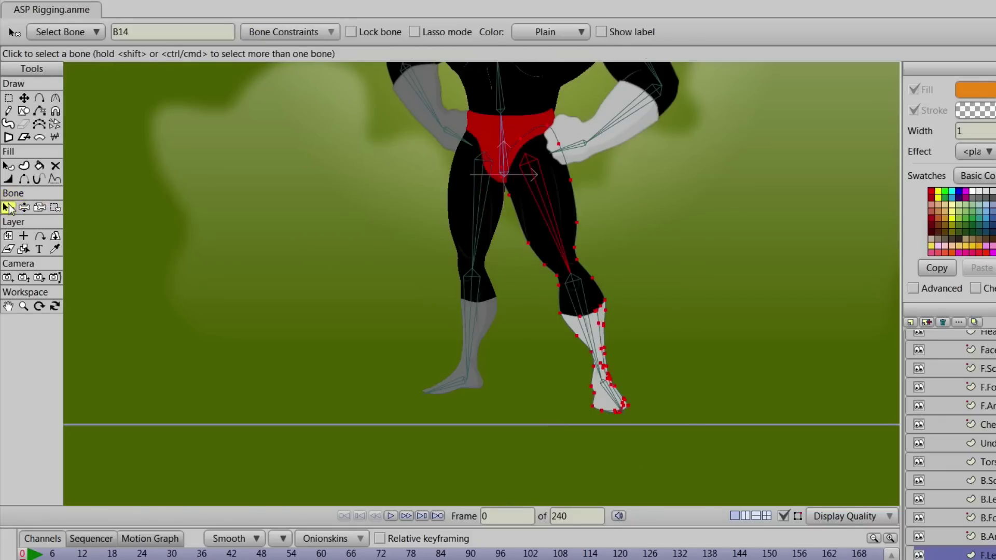
pyautogui.click(585, 303)
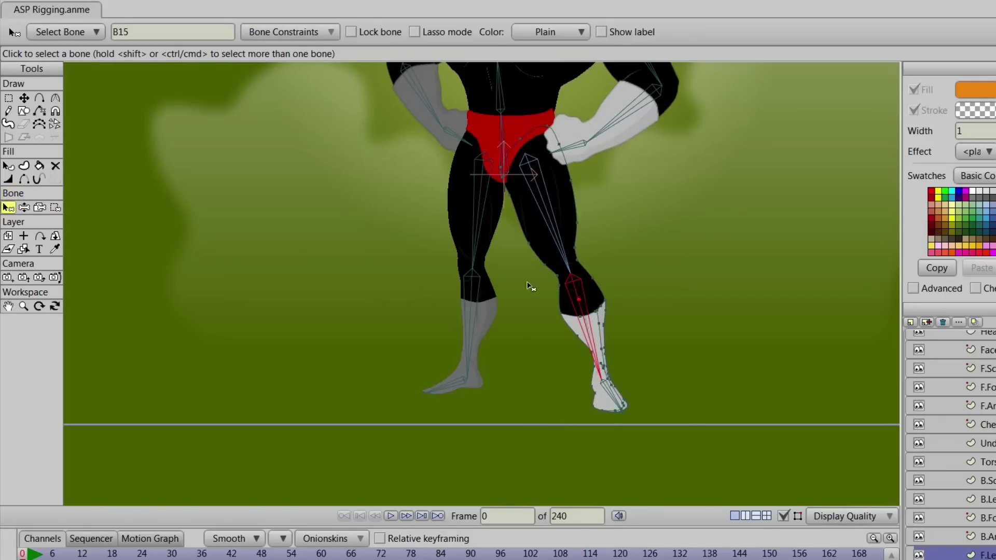
pyautogui.click(55, 208)
pyautogui.moveTo(608, 268)
pyautogui.mouseDown()
pyautogui.moveTo(553, 283)
pyautogui.moveTo(551, 369)
pyautogui.moveTo(669, 460)
pyautogui.mouseUp()
pyautogui.moveTo(613, 262); pyautogui.dragTo(611, 266)
pyautogui.click(229, 32)
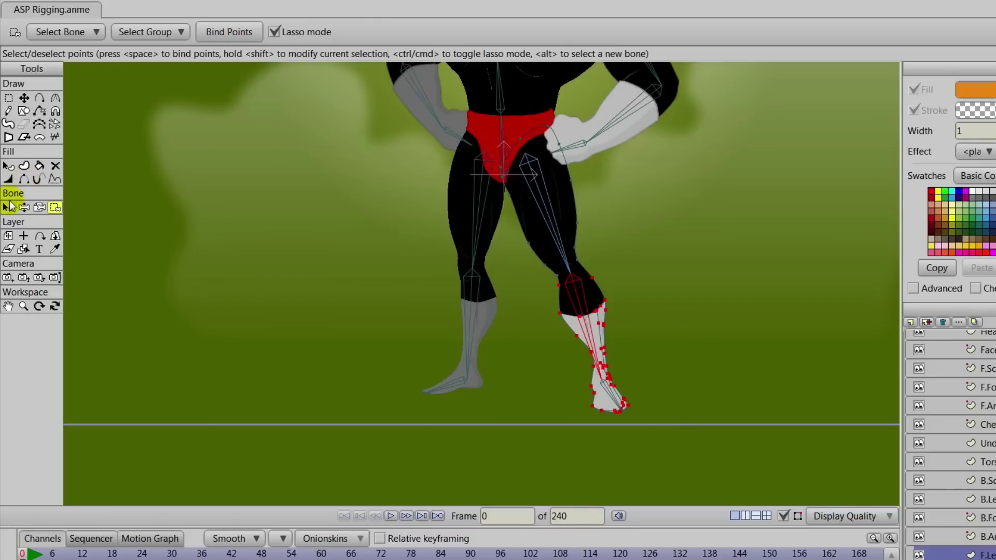
# Bind the foot points of the F.Leg layer, from the ankle down, to the front foot bone B16
pyautogui.click(9, 208)
pyautogui.click(606, 394)
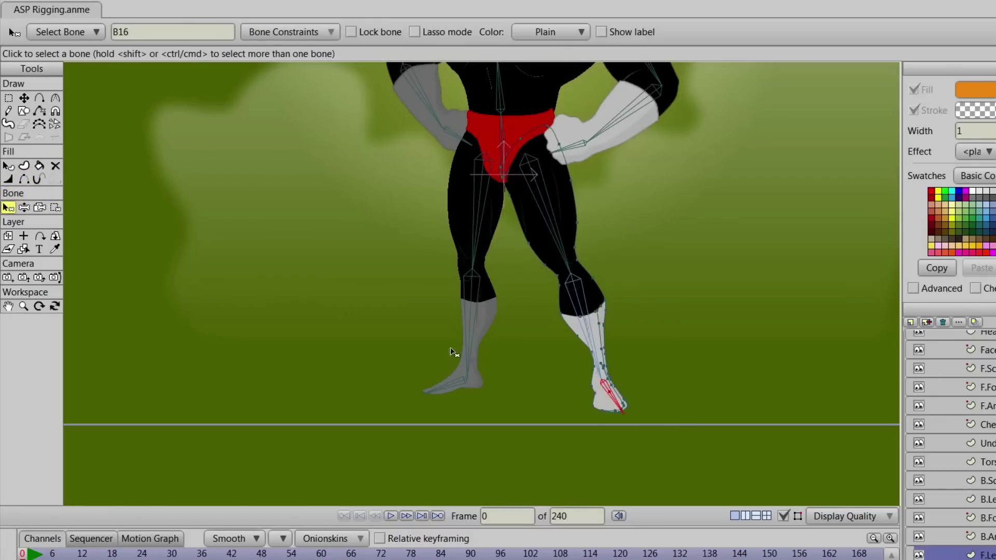
pyautogui.click(55, 207)
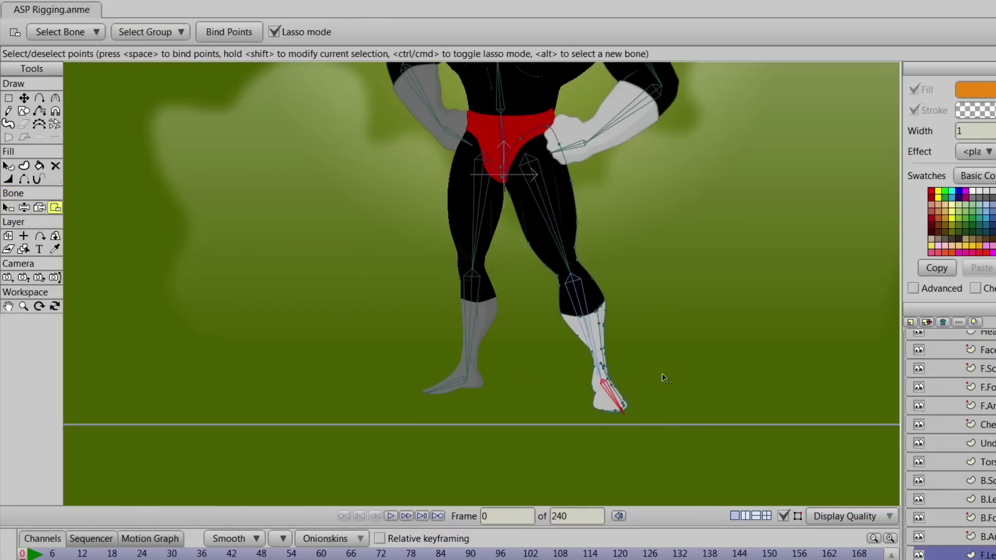
pyautogui.scroll(6, 664, 378)
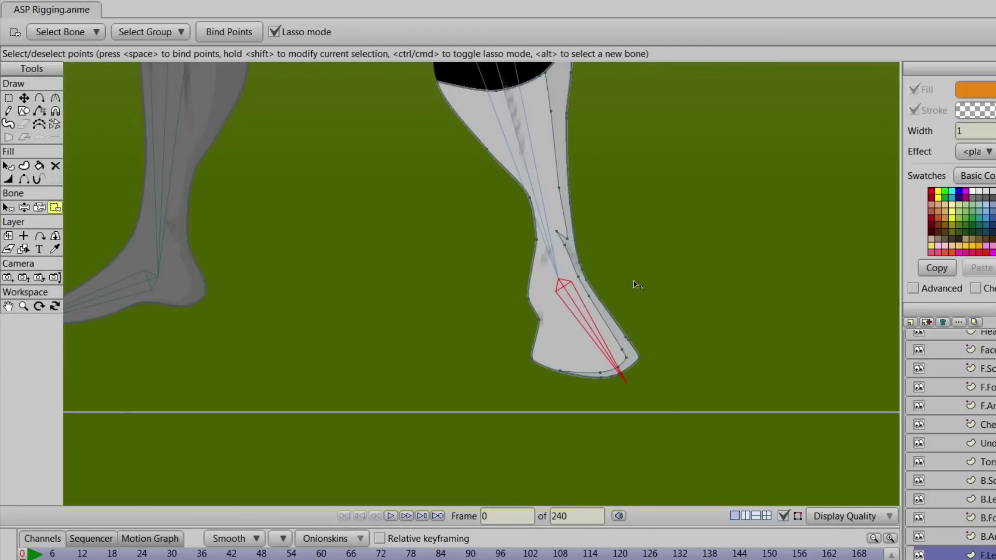
pyautogui.moveTo(593, 273)
pyautogui.mouseDown()
pyautogui.moveTo(547, 266)
pyautogui.moveTo(493, 290)
pyautogui.moveTo(639, 465)
pyautogui.mouseUp()
pyautogui.moveTo(632, 287); pyautogui.dragTo(617, 273)
pyautogui.click(228, 31)
# Test the front leg's binding by moving its thigh and foot bones with Manipulate Bones
pyautogui.scroll(-5, 383, 258)
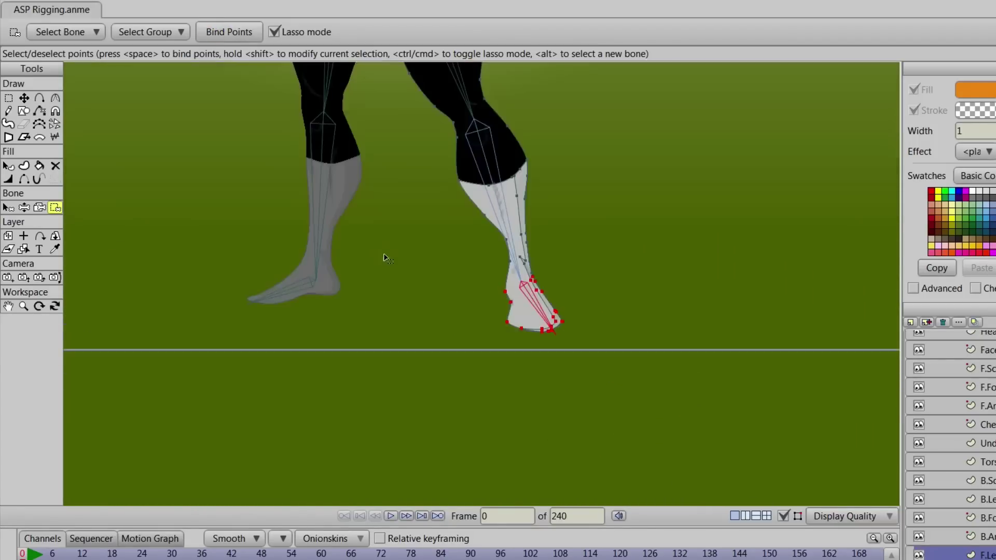
pyautogui.scroll(-3, 339, 197)
pyautogui.click(24, 207)
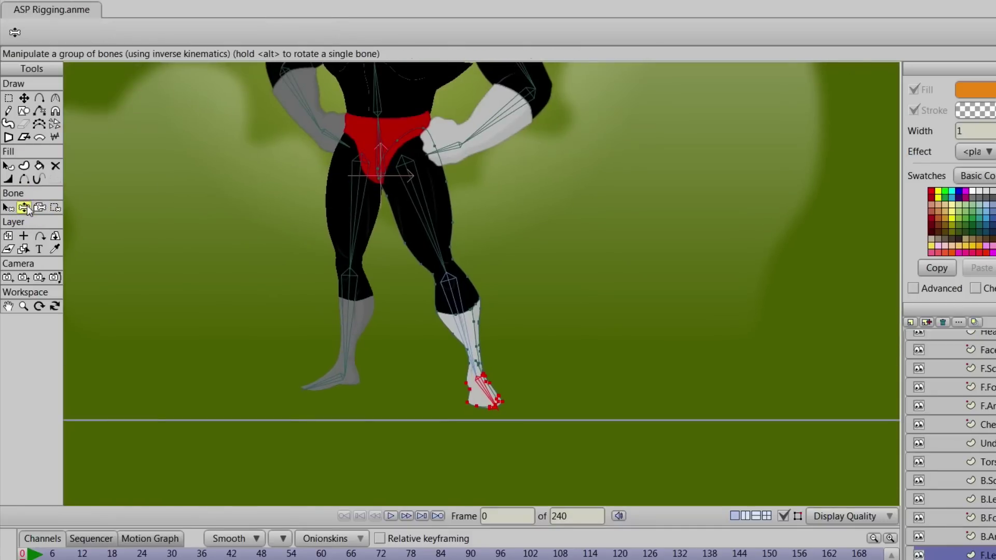
pyautogui.moveTo(424, 224); pyautogui.dragTo(438, 319)
pyautogui.moveTo(454, 401); pyautogui.dragTo(527, 400)
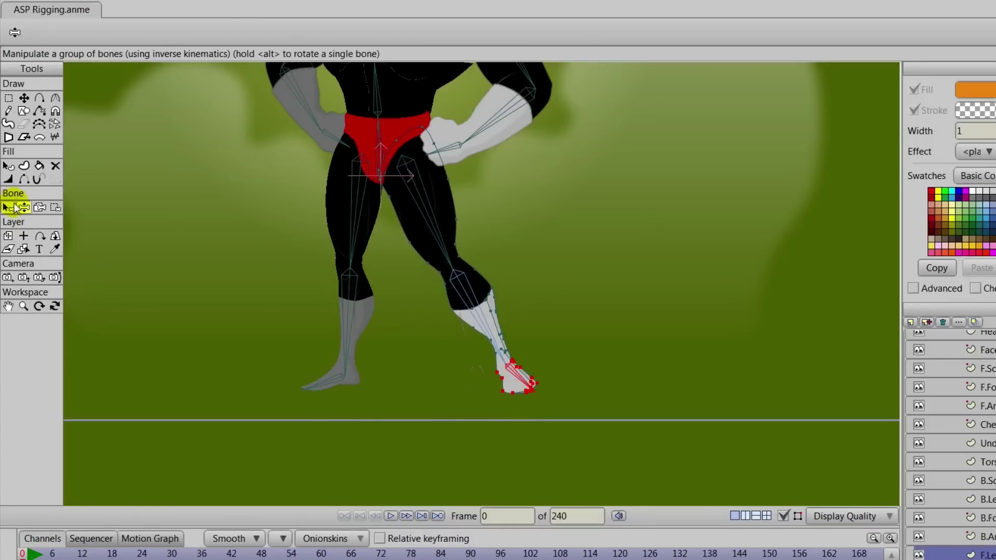
# Test how the hips deform by swinging the back and front thigh bones with Manipulate Bones
pyautogui.click(8, 208)
pyautogui.moveTo(343, 275); pyautogui.dragTo(597, 401)
pyautogui.scroll(2, 447, 366)
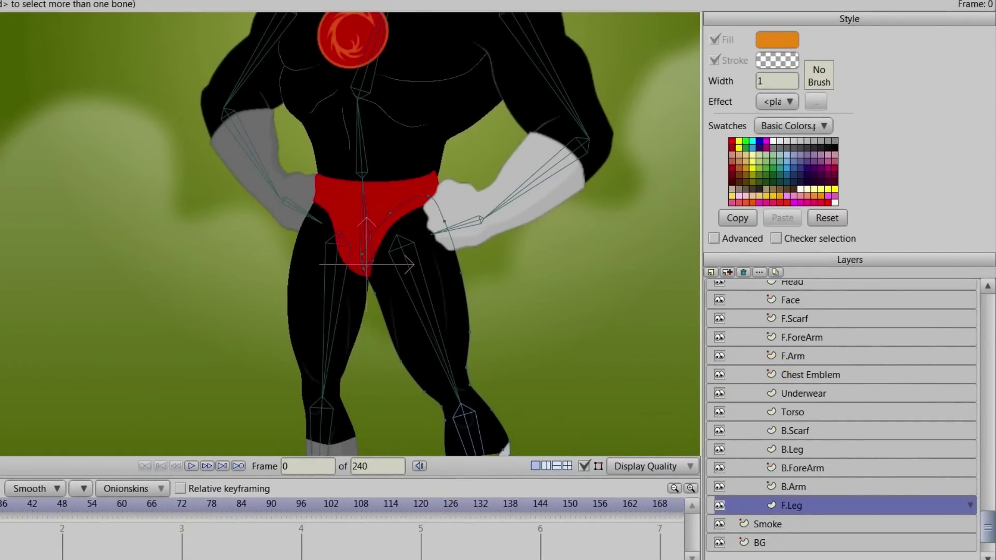
pyautogui.moveTo(332, 354); pyautogui.dragTo(281, 354)
pyautogui.moveTo(421, 328)
pyautogui.mouseDown()
pyautogui.moveTo(471, 318)
pyautogui.moveTo(422, 331)
pyautogui.mouseUp()
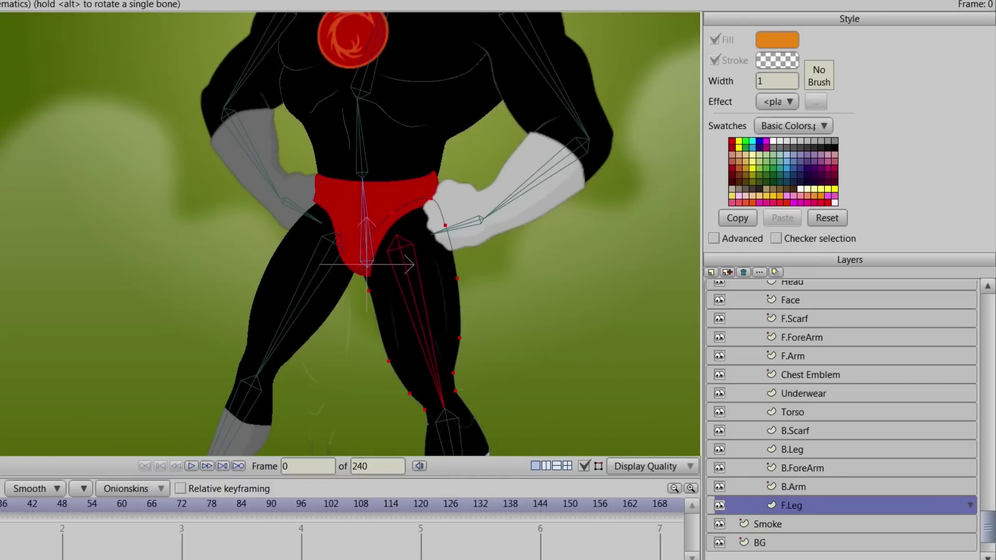
pyautogui.press('b')
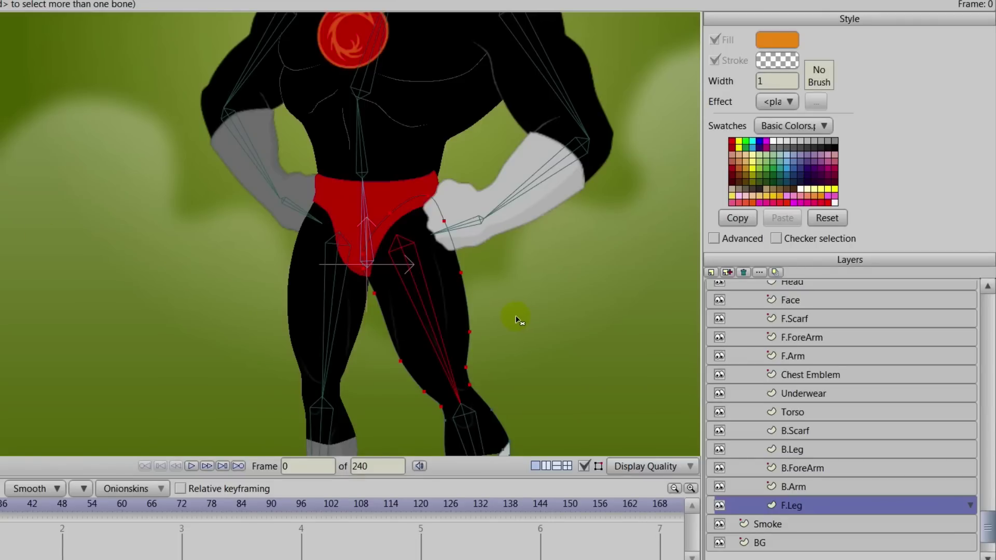
# On the Underwear layer, bind the outer hip corner point on the front-leg side to the front thigh bone B14
pyautogui.click(805, 391)
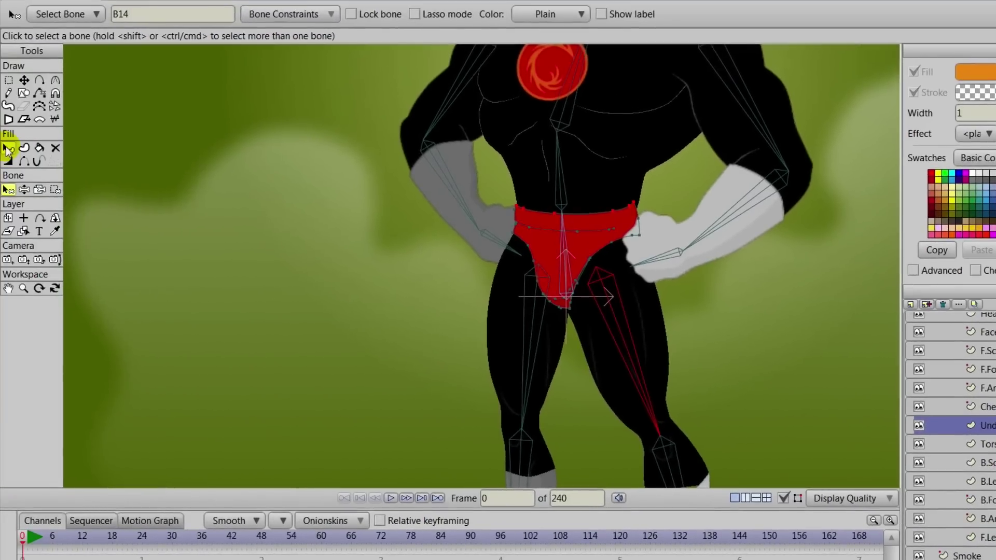
pyautogui.click(9, 150)
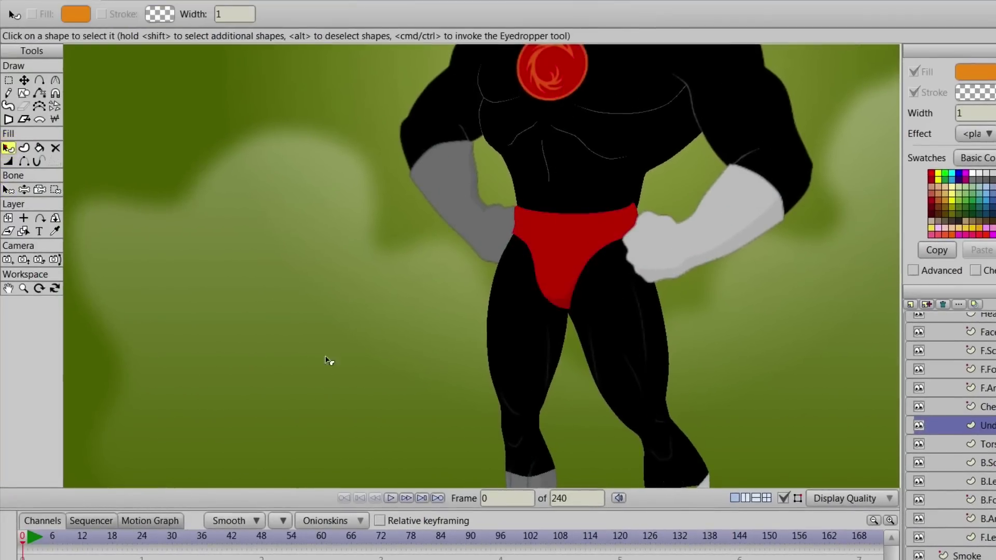
pyautogui.scroll(5, 329, 360)
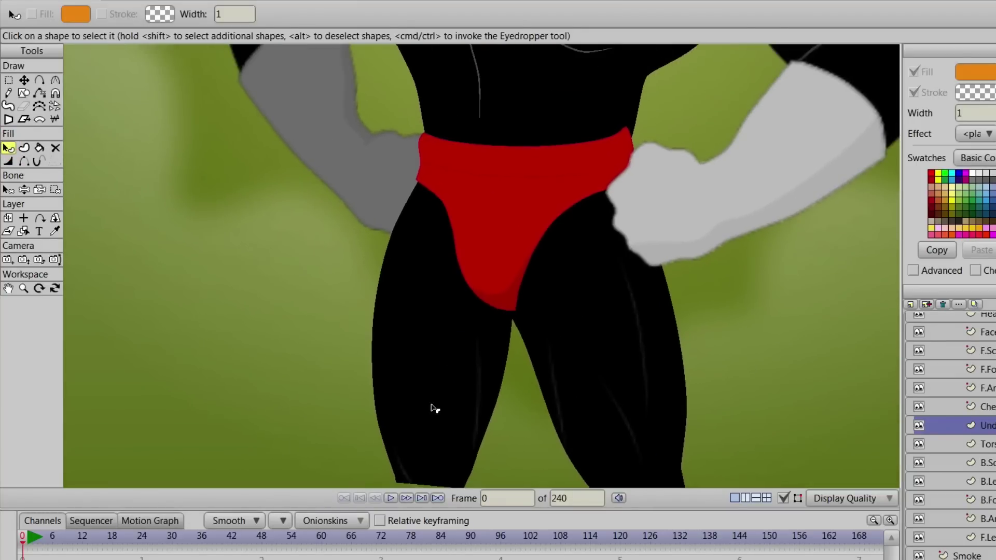
pyautogui.click(12, 79)
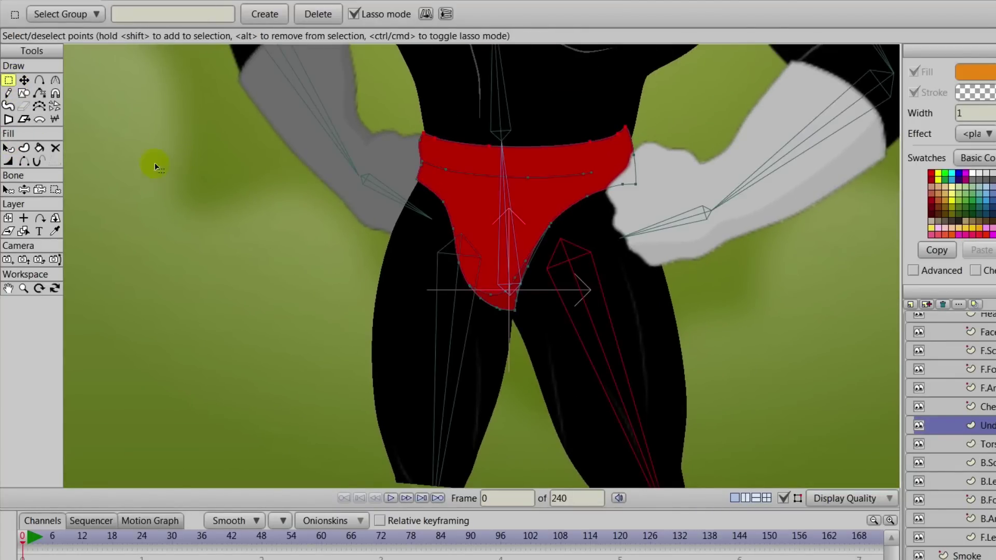
pyautogui.click(7, 190)
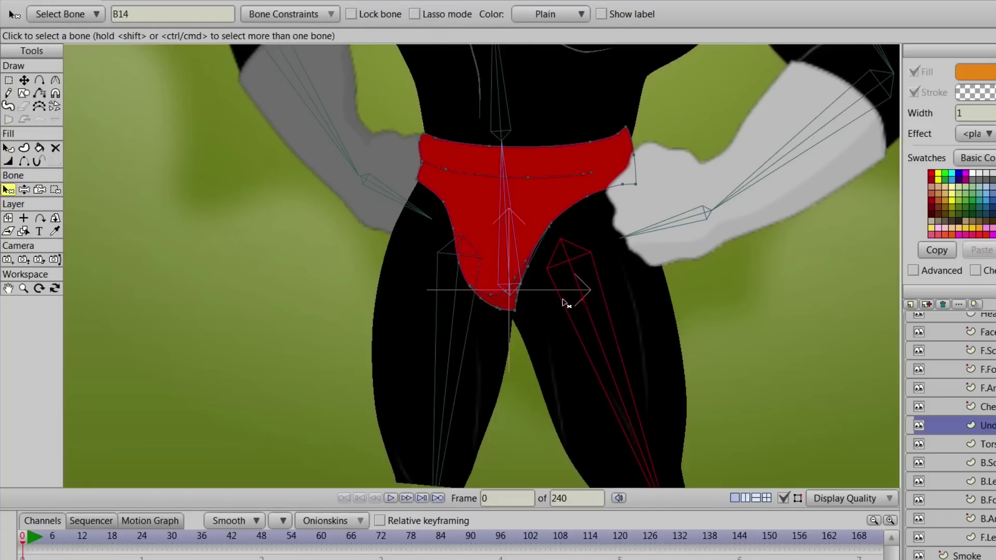
pyautogui.click(54, 189)
pyautogui.scroll(5, 154, 269)
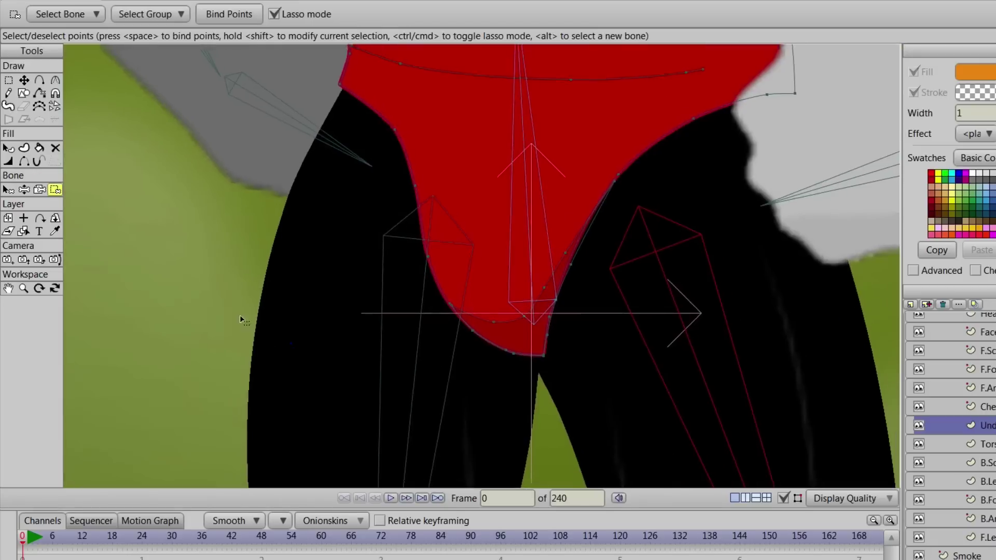
pyautogui.moveTo(459, 322)
pyautogui.mouseDown()
pyautogui.moveTo(431, 327)
pyautogui.moveTo(438, 351)
pyautogui.moveTo(455, 316)
pyautogui.mouseUp()
pyautogui.moveTo(536, 297); pyautogui.dragTo(395, 433)
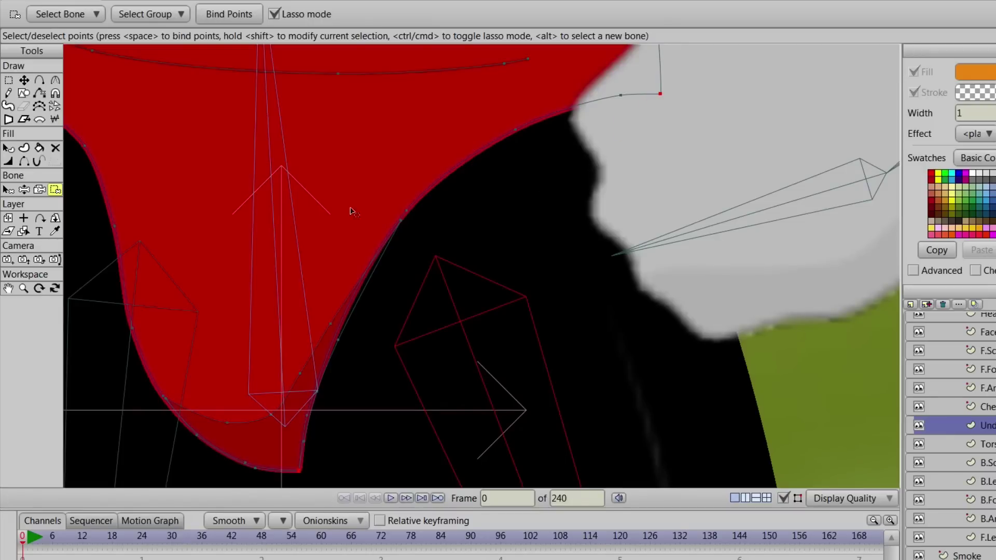
pyautogui.click(227, 17)
pyautogui.moveTo(448, 291); pyautogui.dragTo(606, 251)
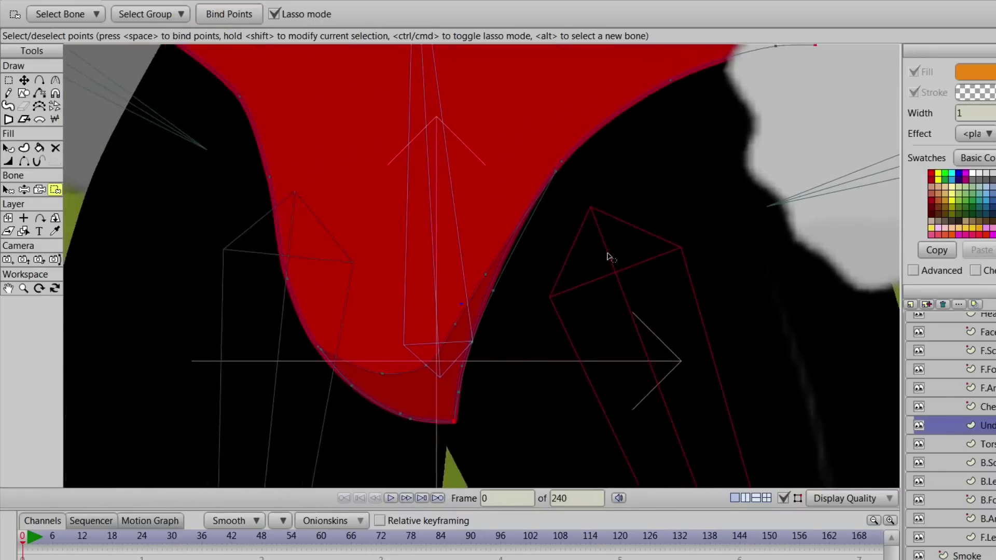
pyautogui.scroll(-2, 606, 254)
pyautogui.moveTo(569, 301); pyautogui.dragTo(616, 260)
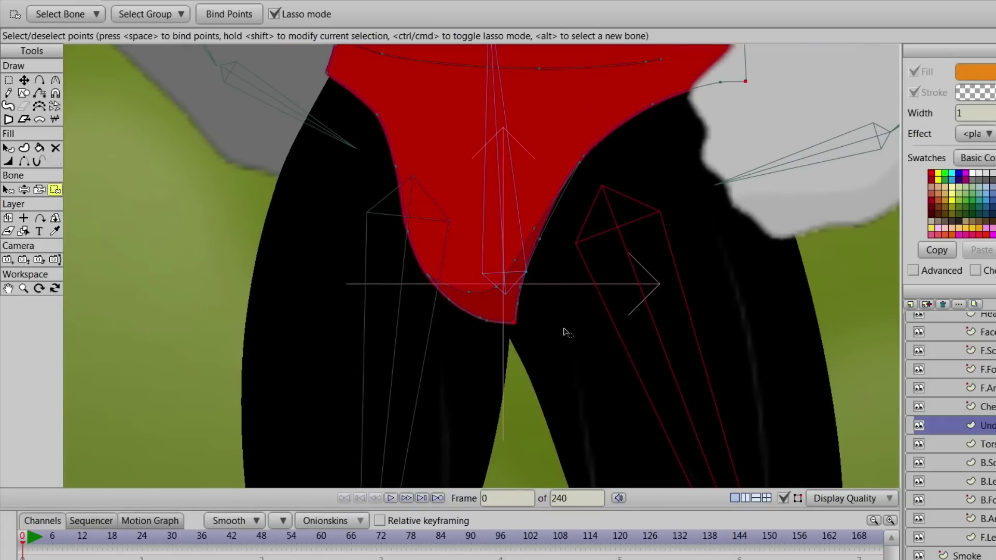
pyautogui.moveTo(338, 202); pyautogui.dragTo(372, 307)
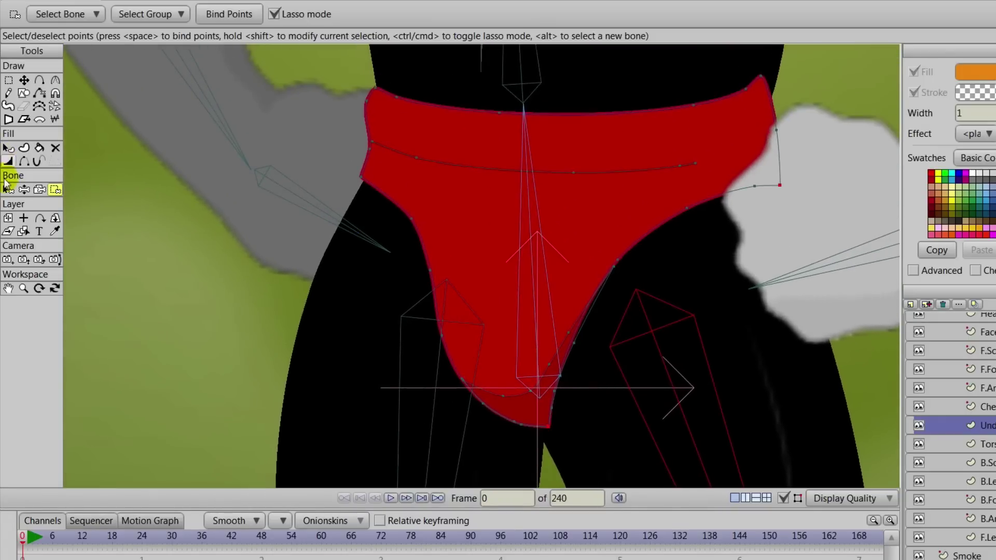
# Bind the Underwear layer's outer hip corner point on the back-leg side to the back thigh bone B17
pyautogui.click(7, 190)
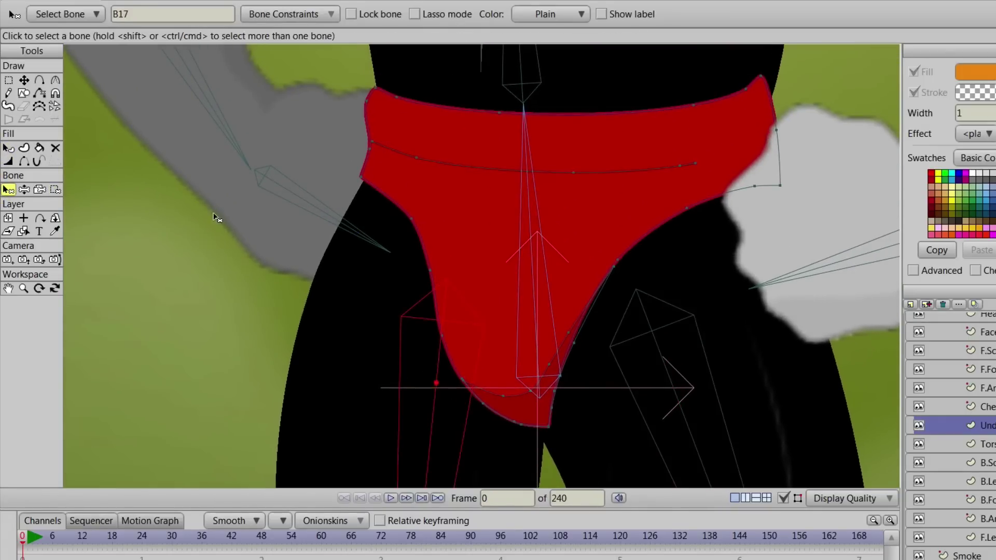
pyautogui.click(55, 189)
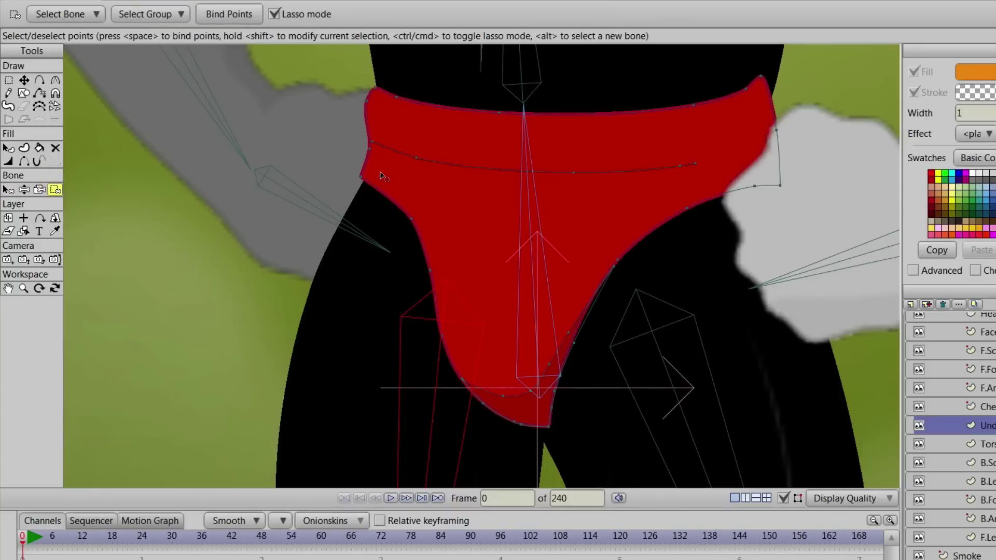
pyautogui.moveTo(336, 166)
pyautogui.mouseDown()
pyautogui.moveTo(375, 190)
pyautogui.moveTo(284, 100)
pyautogui.moveTo(365, 169)
pyautogui.moveTo(352, 208)
pyautogui.moveTo(362, 171)
pyautogui.mouseUp()
pyautogui.click(232, 13)
pyautogui.scroll(-5, 355, 216)
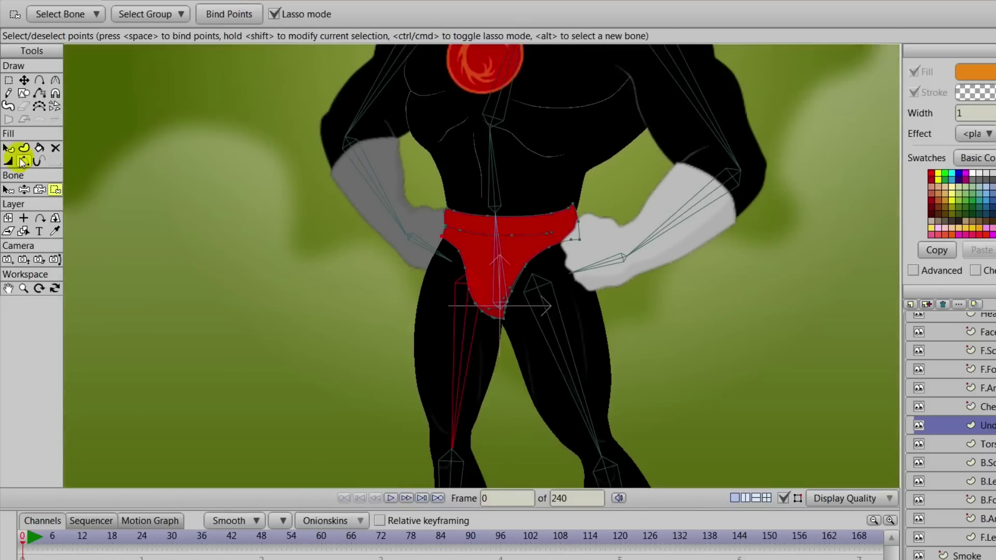
# Test the underwear's binding by moving the back and front thigh bones with Manipulate Bones
pyautogui.click(24, 189)
pyautogui.moveTo(469, 356); pyautogui.dragTo(490, 392)
pyautogui.moveTo(565, 377)
pyautogui.mouseDown()
pyautogui.moveTo(595, 382)
pyautogui.moveTo(567, 384)
pyautogui.moveTo(585, 391)
pyautogui.moveTo(565, 386)
pyautogui.moveTo(573, 393)
pyautogui.mouseUp()
pyautogui.scroll(-3, 611, 376)
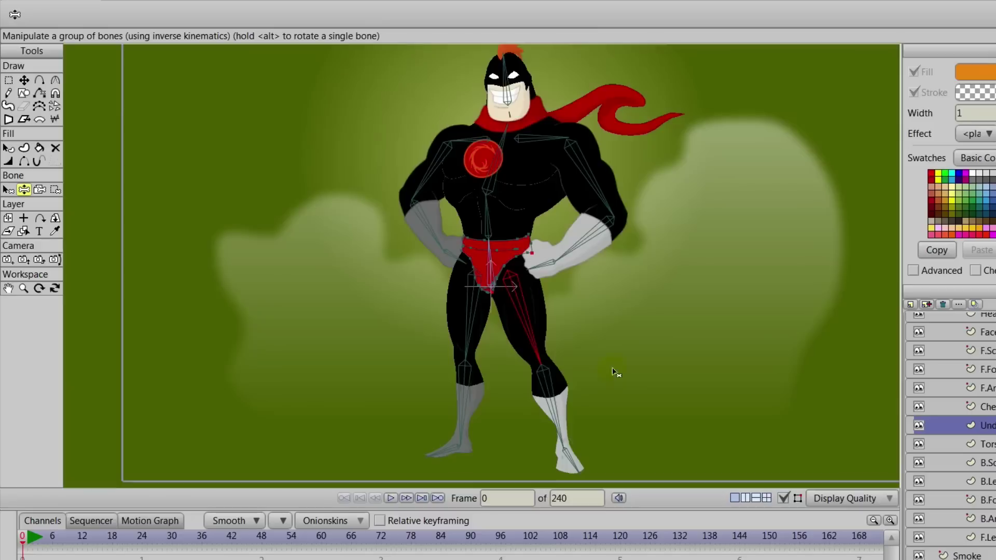
pyautogui.scroll(-3, 647, 324)
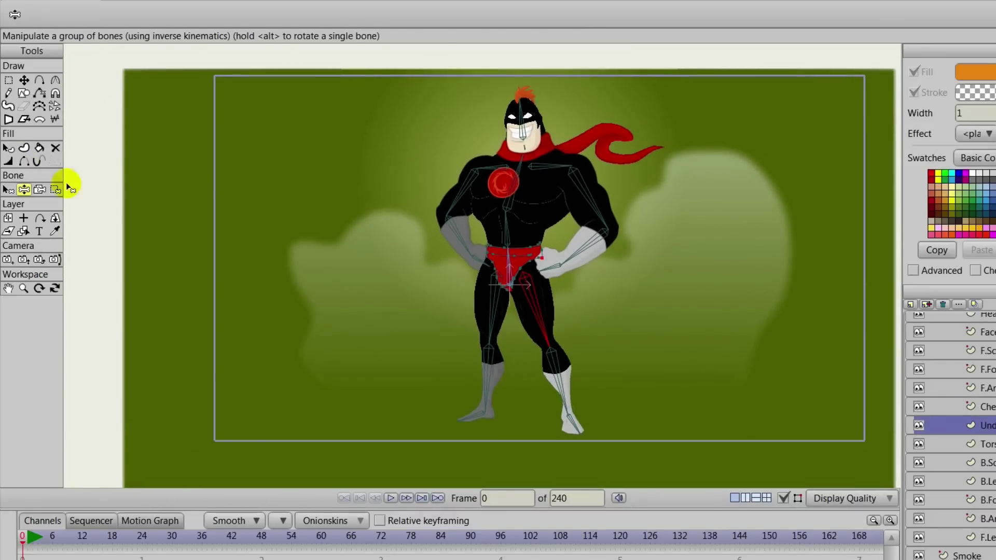
# Test the whole rig by moving the head, front upper arm and leg bones
pyautogui.moveTo(296, 203); pyautogui.dragTo(284, 269)
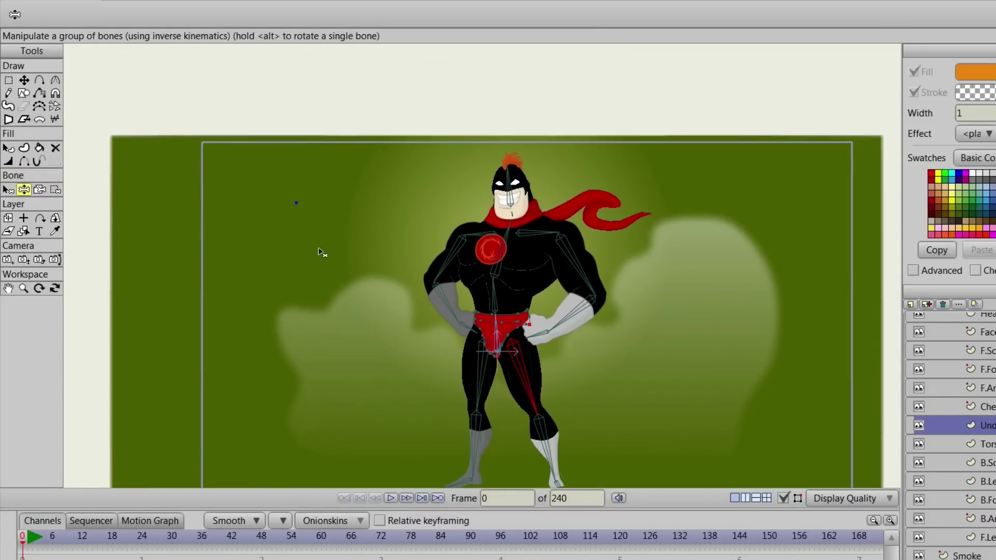
pyautogui.moveTo(507, 174)
pyautogui.mouseDown()
pyautogui.moveTo(517, 180)
pyautogui.moveTo(499, 178)
pyautogui.moveTo(522, 182)
pyautogui.moveTo(508, 176)
pyautogui.mouseUp()
pyautogui.moveTo(576, 266); pyautogui.dragTo(579, 266)
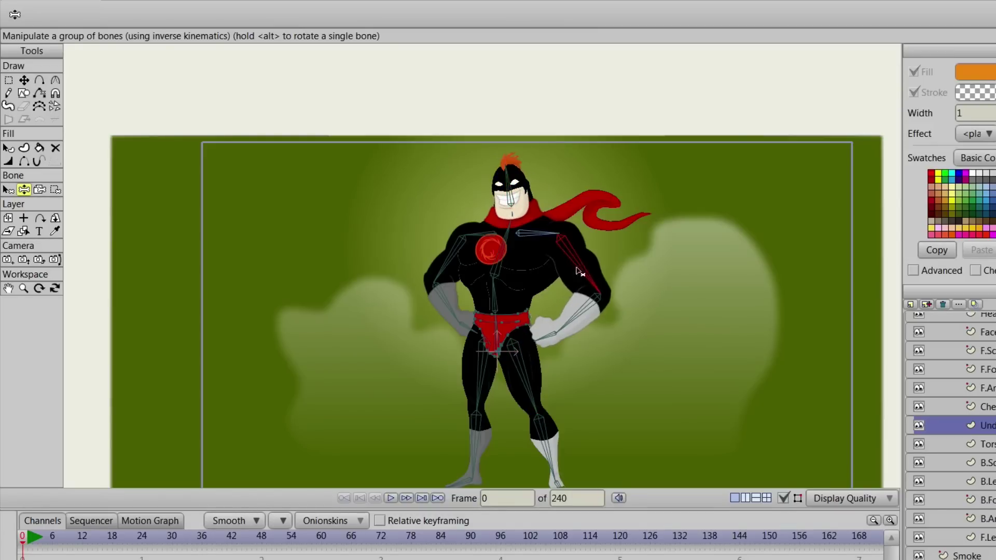
pyautogui.moveTo(526, 390); pyautogui.dragTo(461, 410)
# Enable angle constraints on the upper spine bone B3 with a minimum of -30 and a maximum of 40 degrees
pyautogui.click(7, 190)
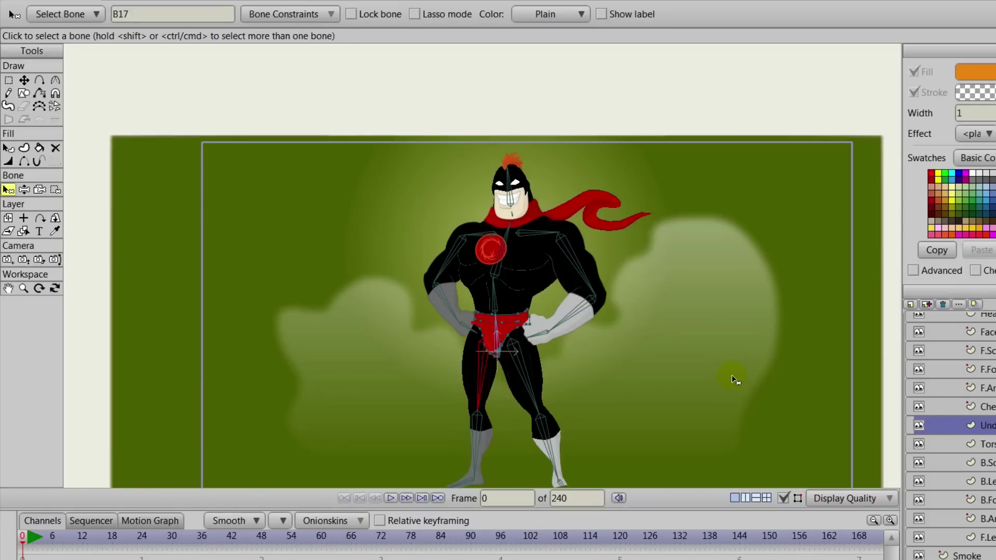
pyautogui.scroll(5, 649, 333)
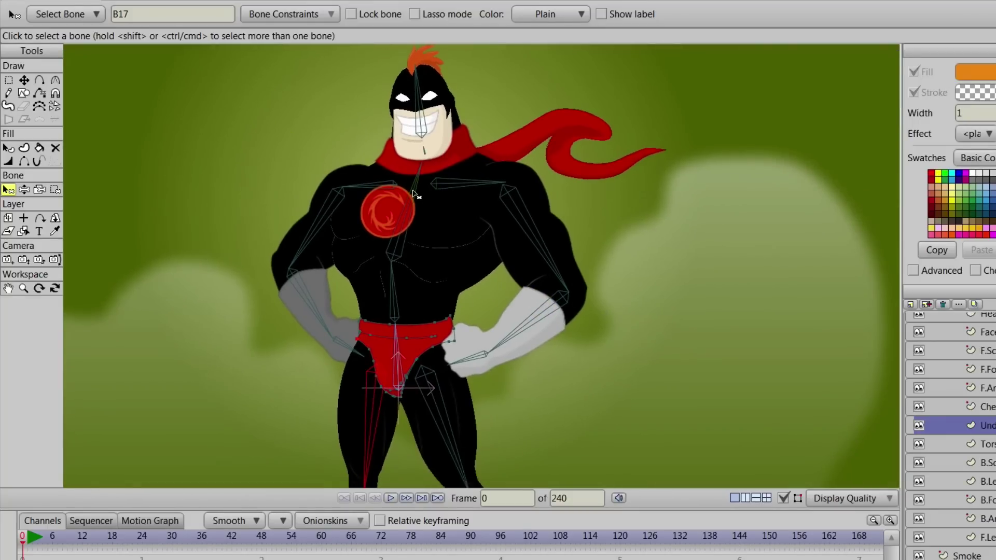
pyautogui.click(415, 195)
pyautogui.click(301, 15)
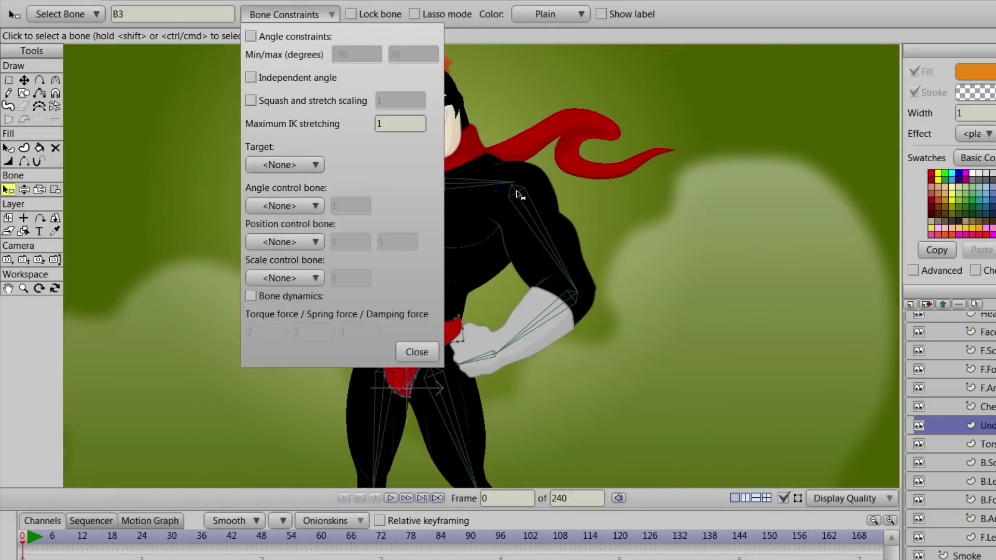
pyautogui.scroll(-5, 518, 195)
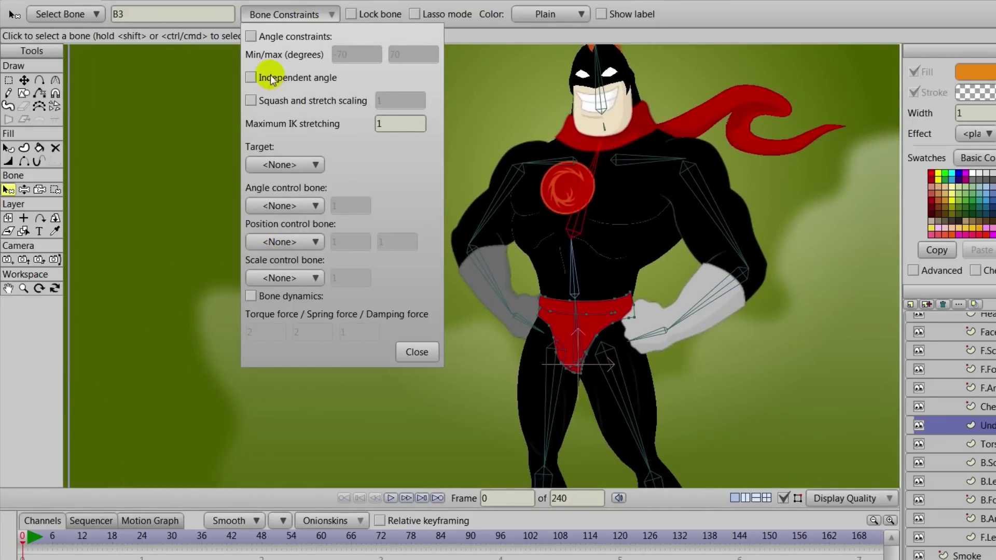
pyautogui.click(252, 36)
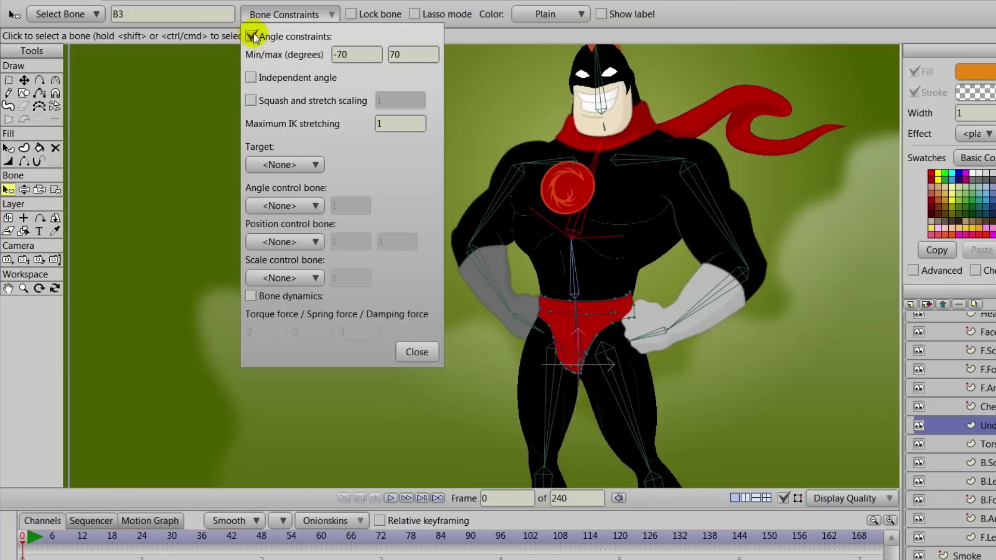
pyautogui.scroll(1, 351, 54)
pyautogui.scroll(-2, 351, 54)
pyautogui.scroll(9, 351, 54)
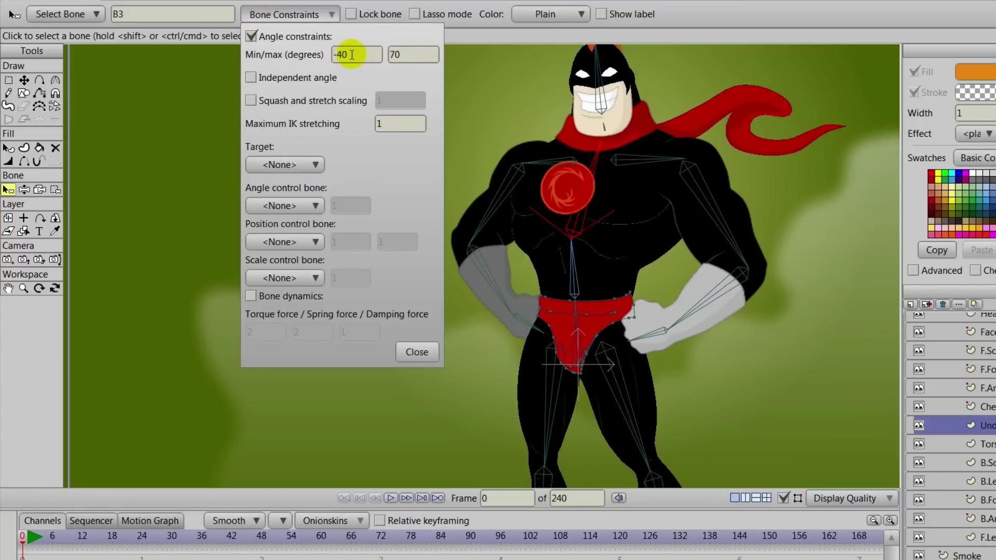
pyautogui.scroll(-3, 420, 55)
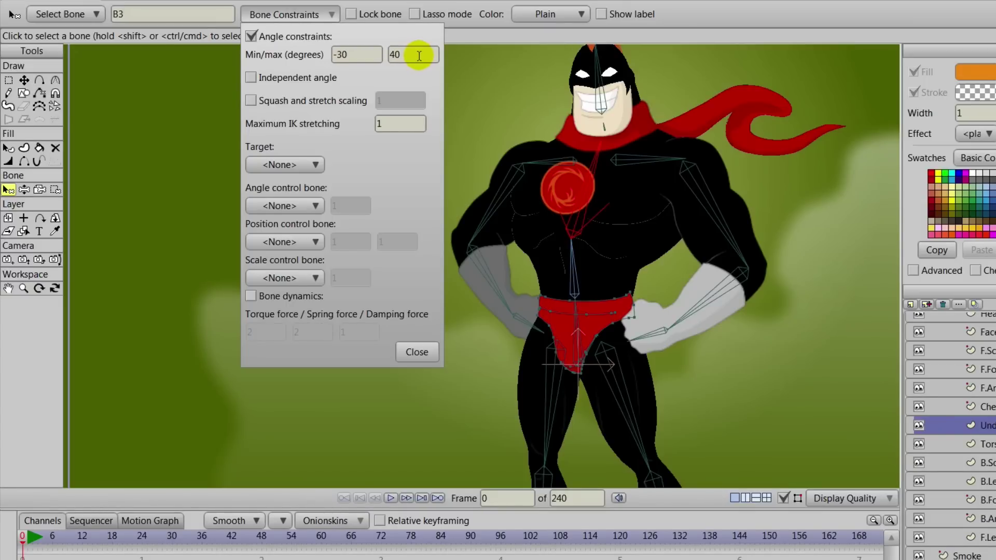
# Enable angle constraints on the lower spine bone B2 with a minimum of -25 and a maximum of 20 degrees
pyautogui.click(575, 274)
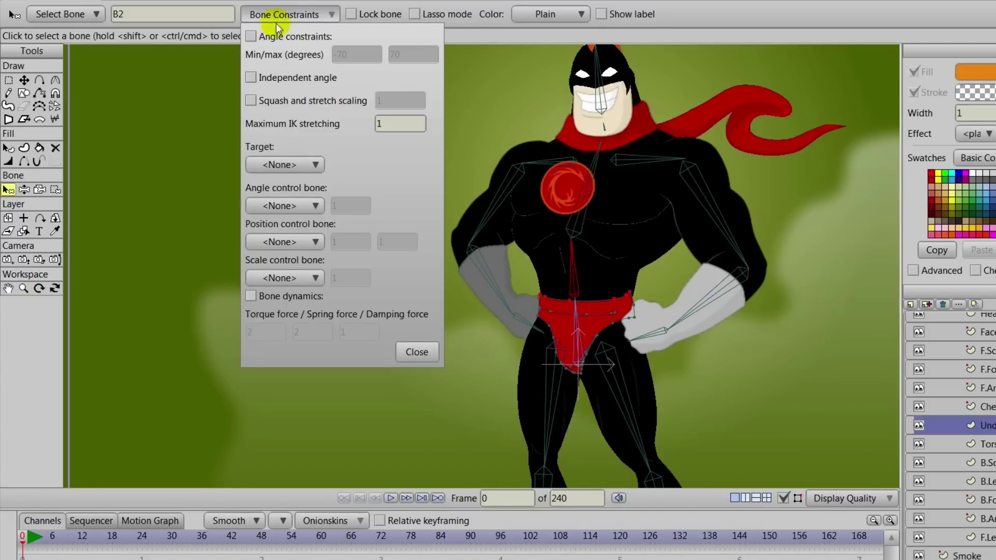
pyautogui.doubleClick(349, 54)
pyautogui.write('-45')
pyautogui.scroll(6, 364, 60)
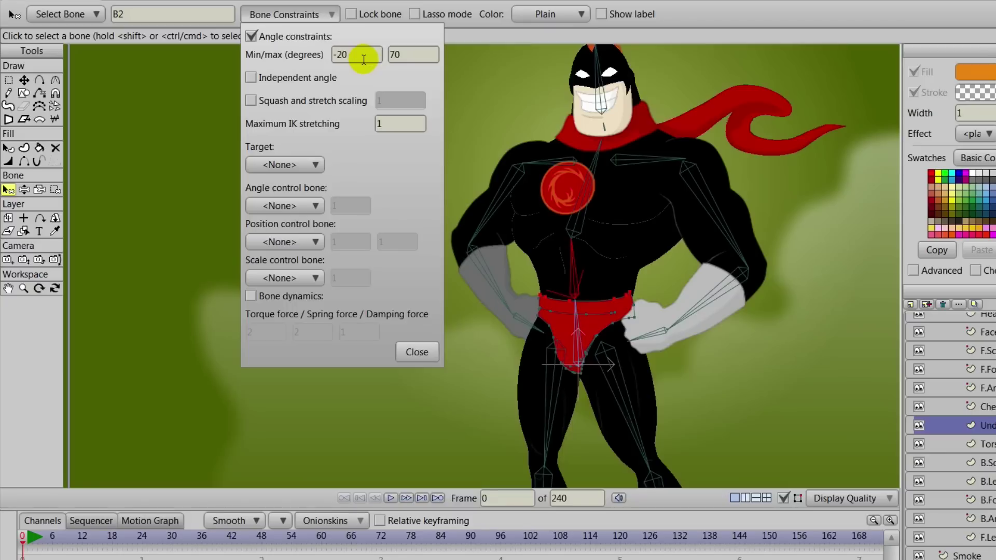
pyautogui.doubleClick(408, 56)
pyautogui.write('50')
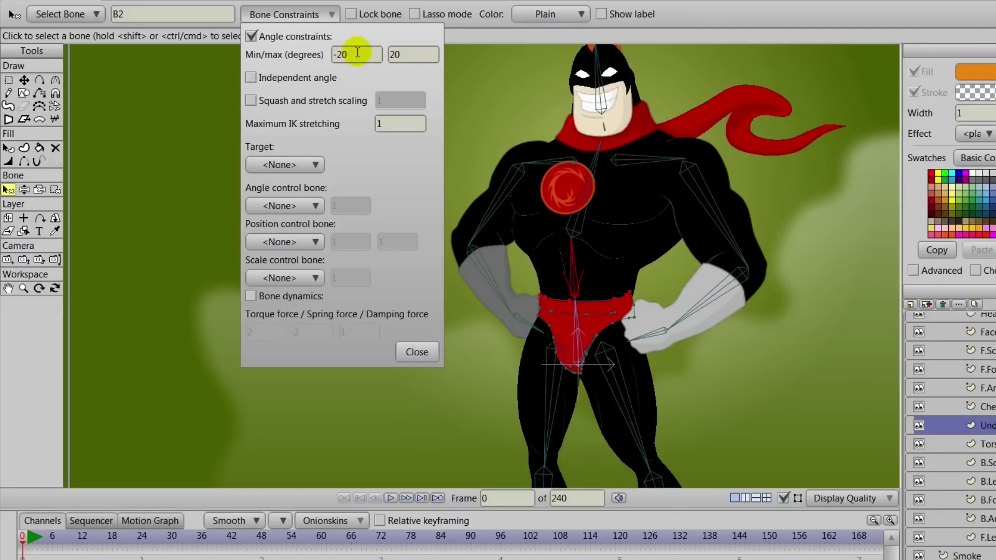
pyautogui.press('BackSpace')
pyautogui.press('BackSpace')
pyautogui.write('15')
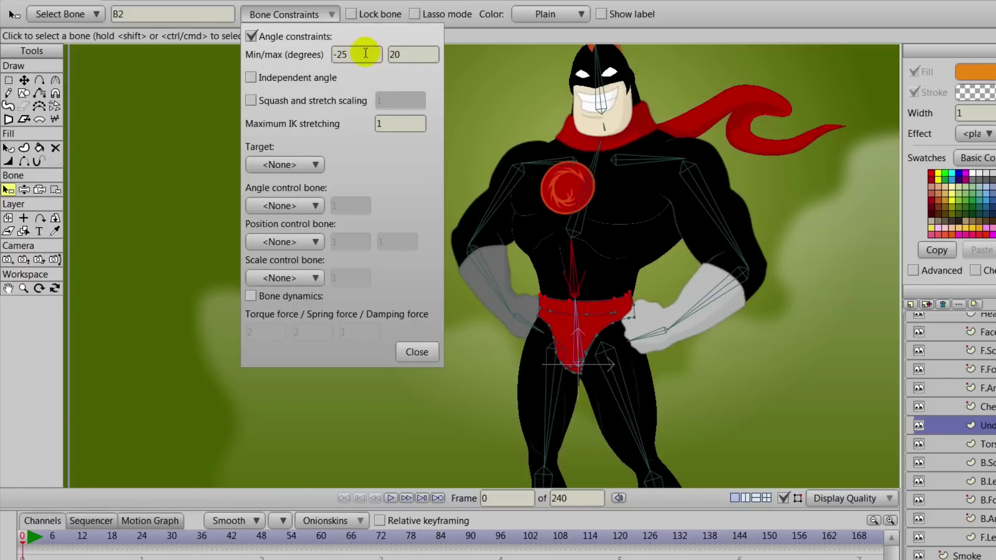
pyautogui.scroll(-5, 605, 342)
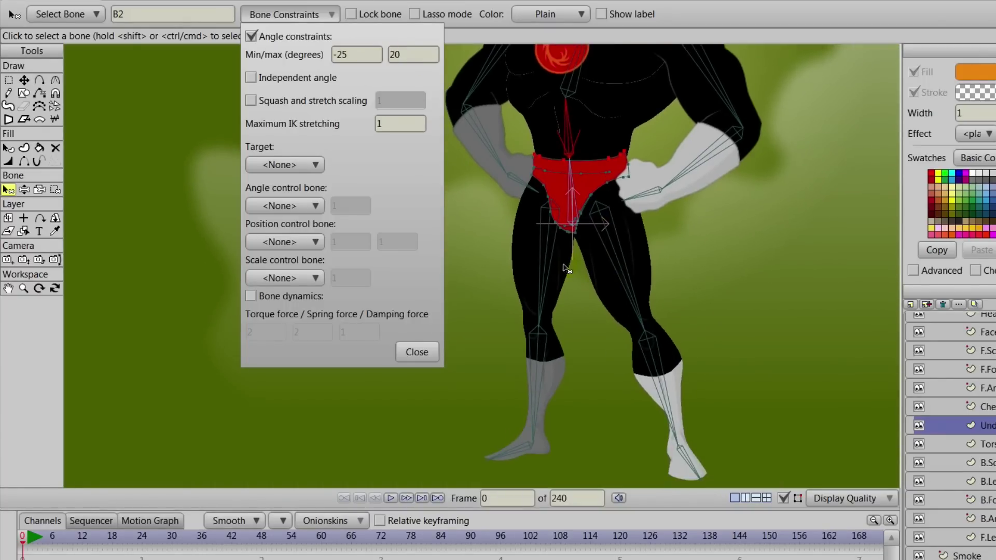
# Enable angle constraints on the back thigh bone B17 with a minimum of -50 and a maximum of 30 degrees
pyautogui.click(547, 266)
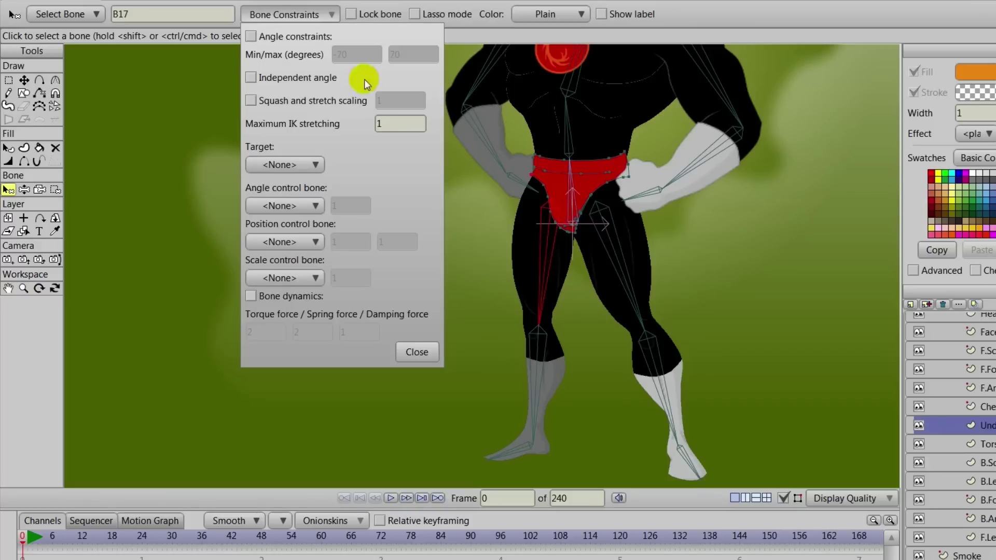
pyautogui.click(251, 37)
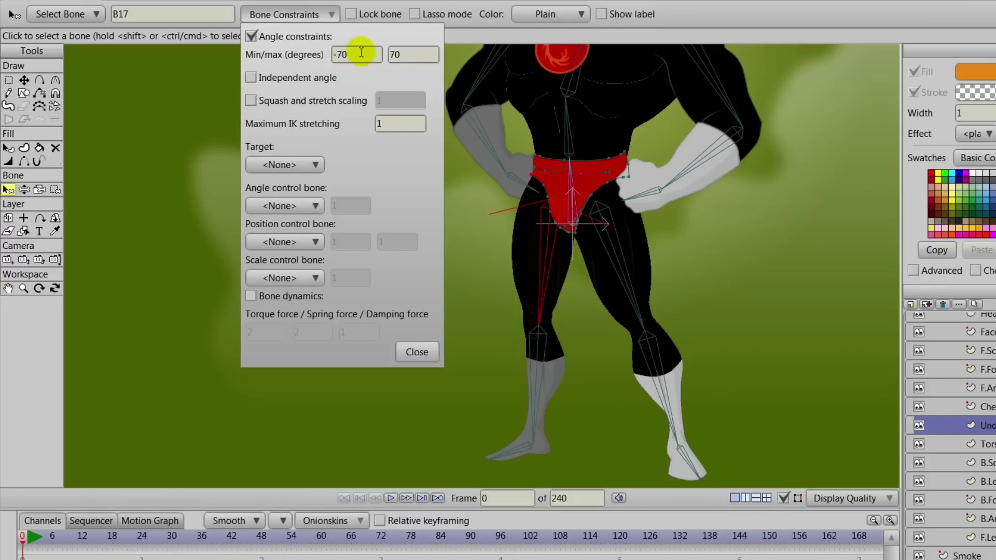
pyautogui.scroll(4, 357, 51)
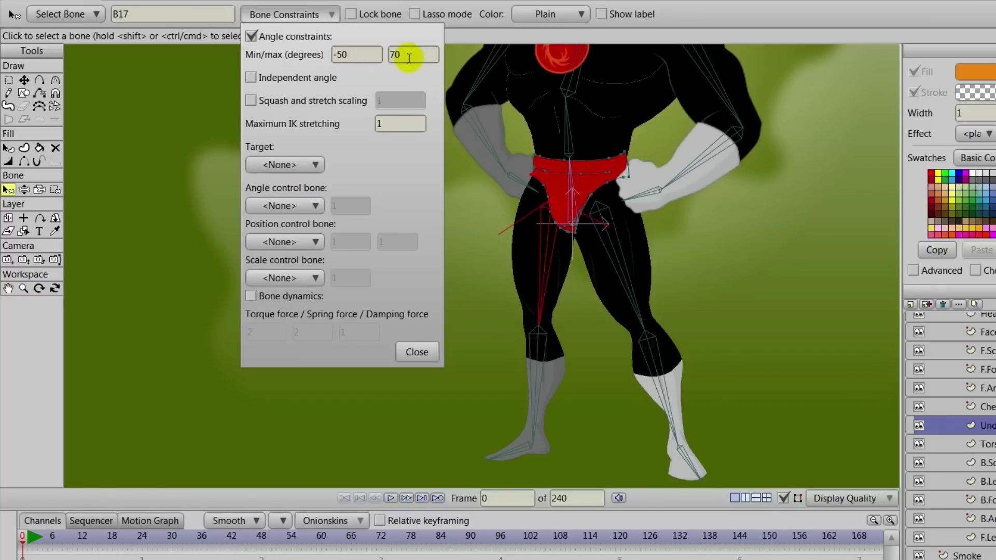
pyautogui.scroll(-3, 409, 59)
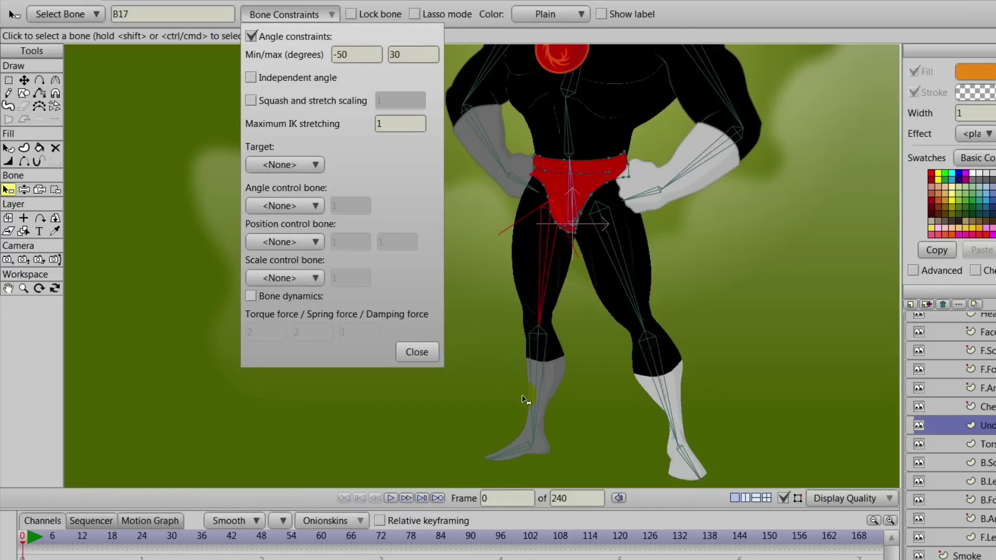
# Enable angle constraints on the back calf bone B18 with a minimum of 0 and a maximum of 70 degrees
pyautogui.click(539, 357)
pyautogui.click(295, 38)
pyautogui.doubleClick(351, 56)
pyautogui.write('-20')
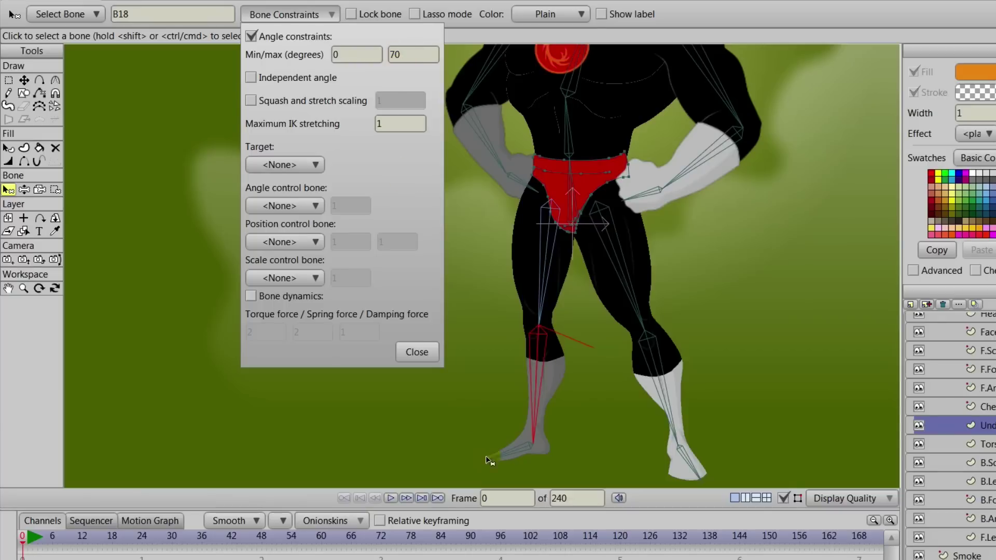
# Enable angle constraints on the back foot bone B19 with a minimum of -15 and a maximum of 40 degrees
pyautogui.click(512, 453)
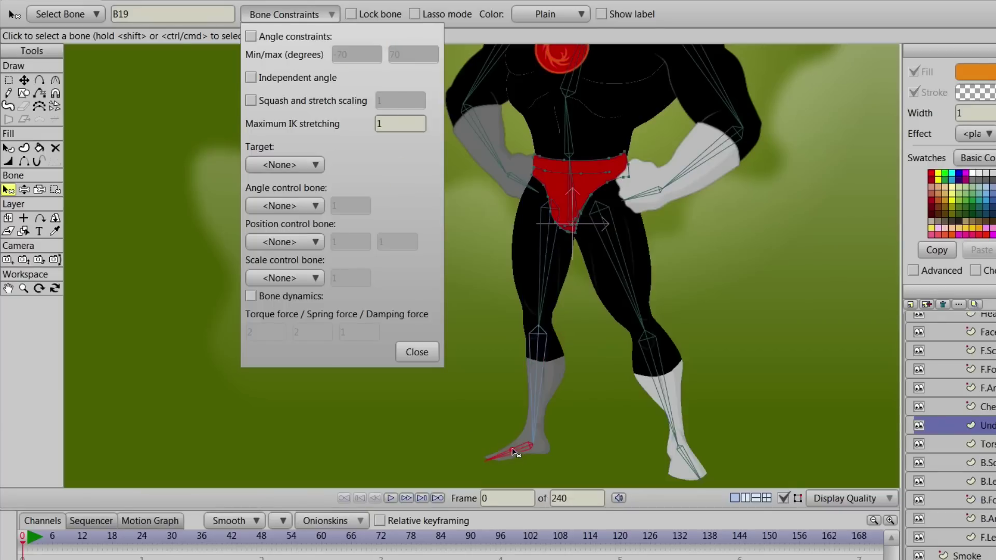
pyautogui.click(251, 36)
pyautogui.scroll(7, 365, 55)
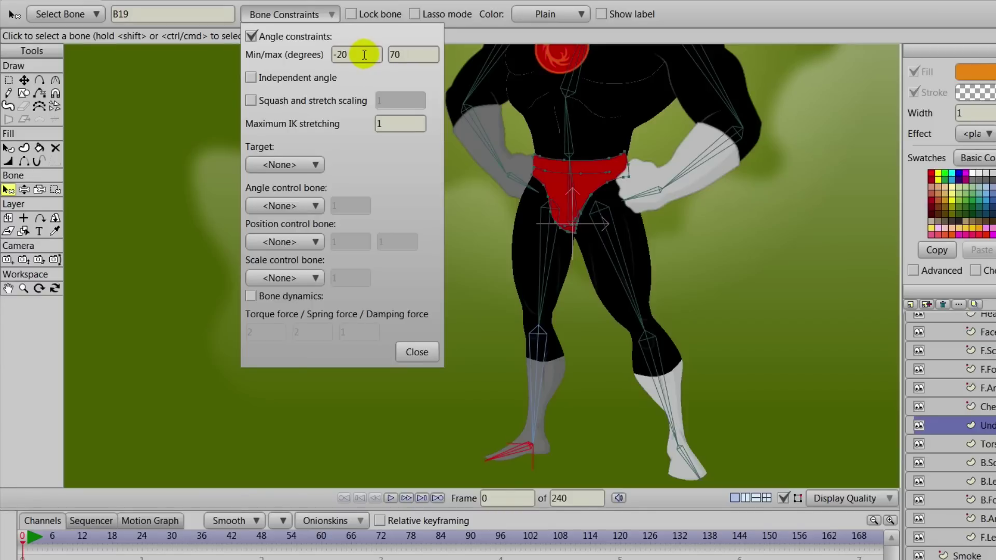
pyautogui.press('Tab')
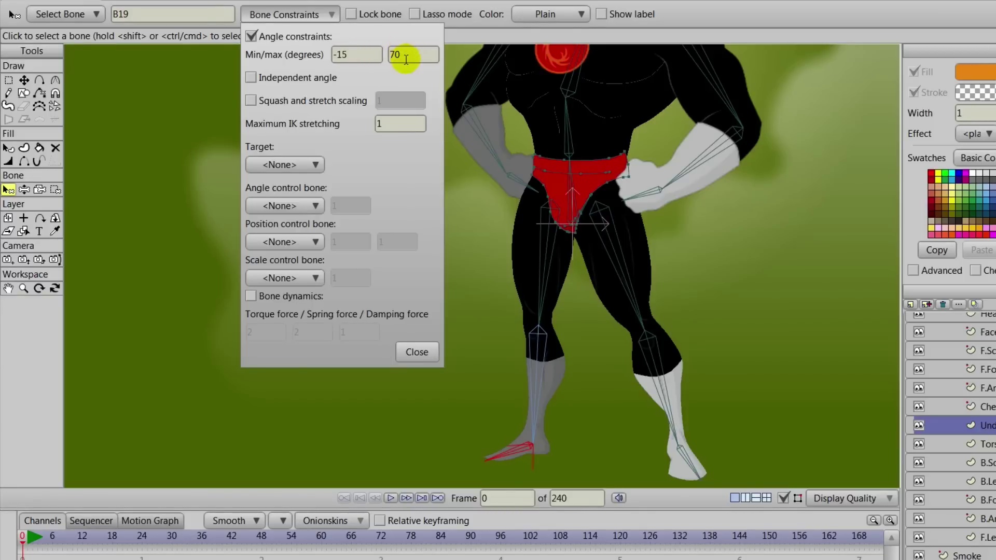
pyautogui.doubleClick(405, 55)
pyautogui.write('45')
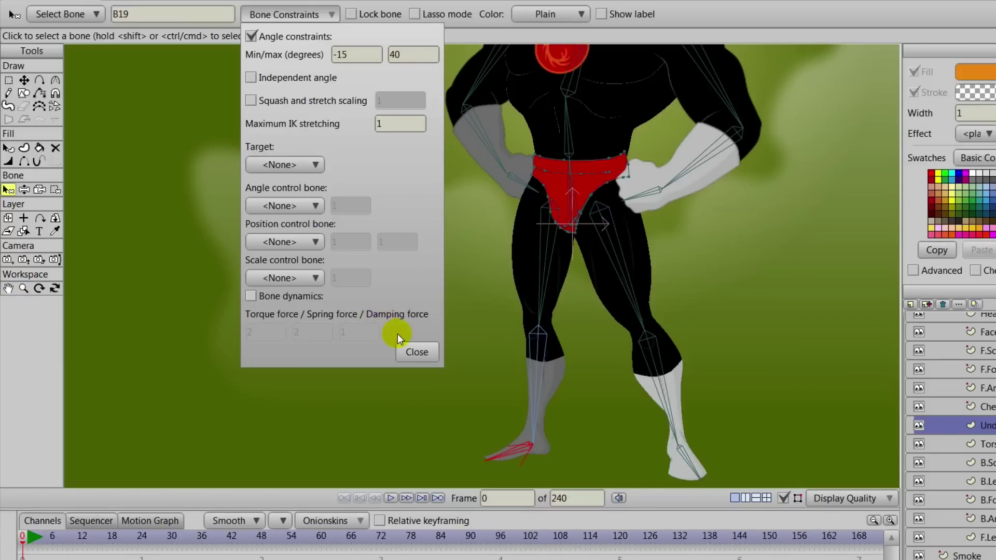
pyautogui.click(416, 352)
pyautogui.scroll(-3, 412, 306)
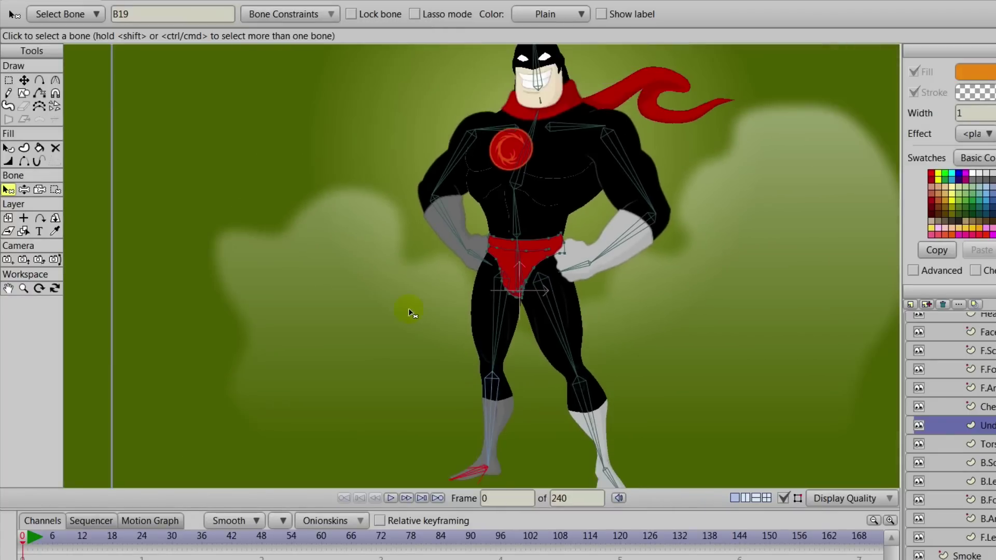
# Rename the lower spine bone B2 as LowerTorso
pyautogui.scroll(2, 332, 306)
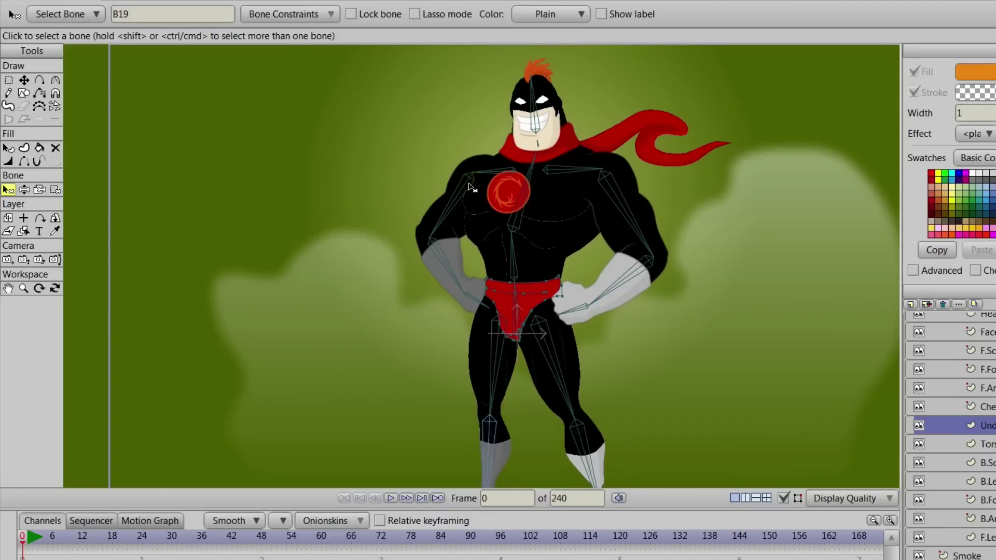
pyautogui.click(514, 268)
pyautogui.click(136, 13)
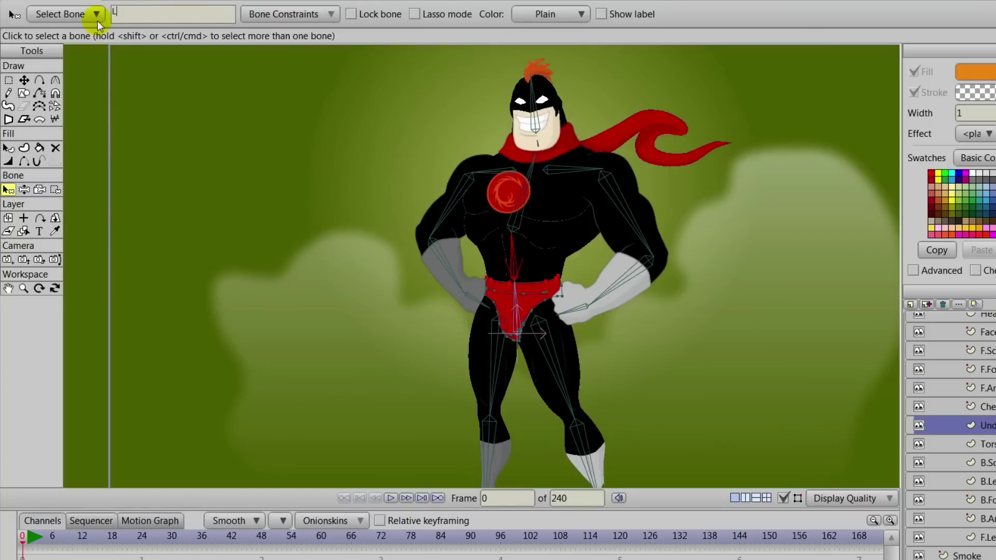
pyautogui.write('LowerTorso')
# Rename the upper spine bone B3 as UpperTorso
pyautogui.click(524, 213)
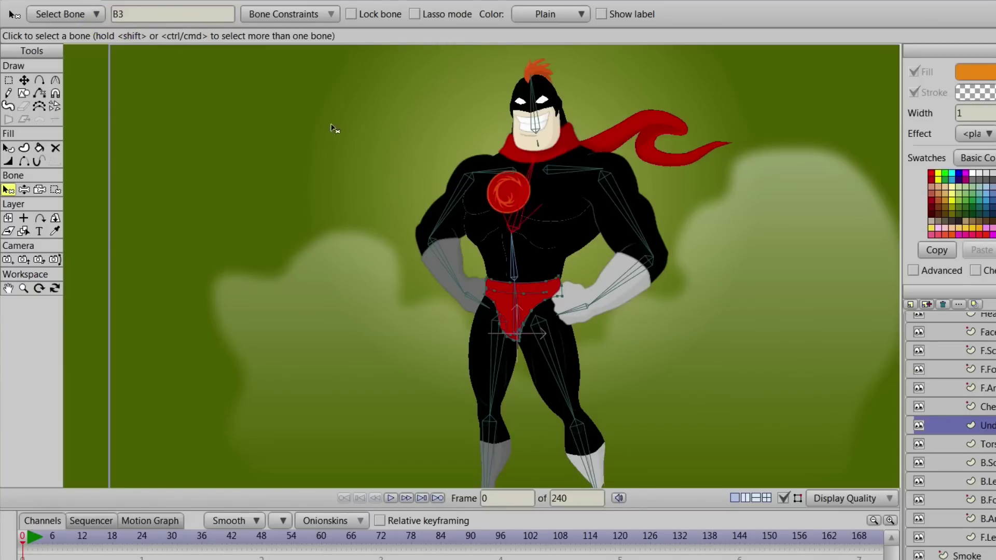
pyautogui.doubleClick(115, 13)
pyautogui.write('U')
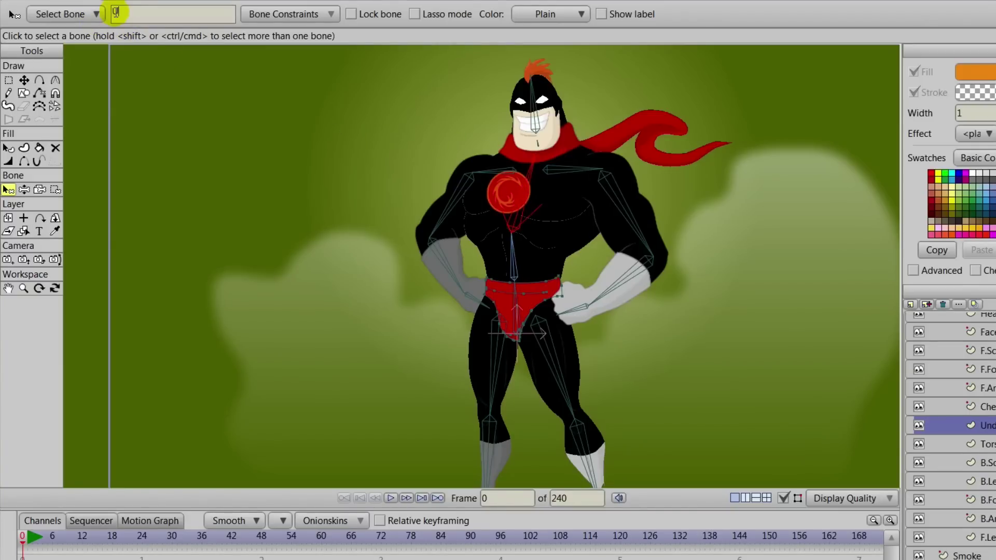
pyautogui.write('pperTorso')
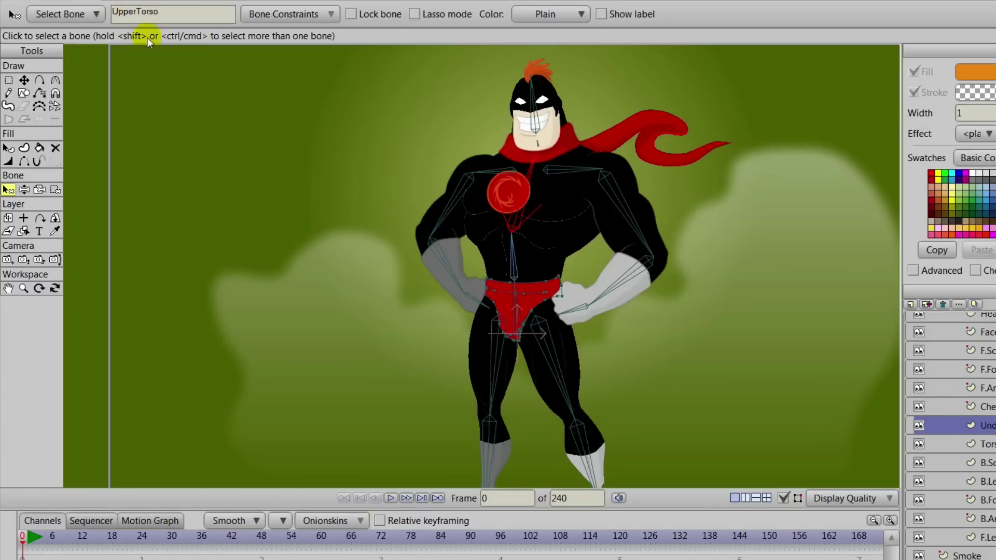
# Rename the back thigh bone B17 as B.Thigh and the back calf bone B18 as B.Calf
pyautogui.click(499, 352)
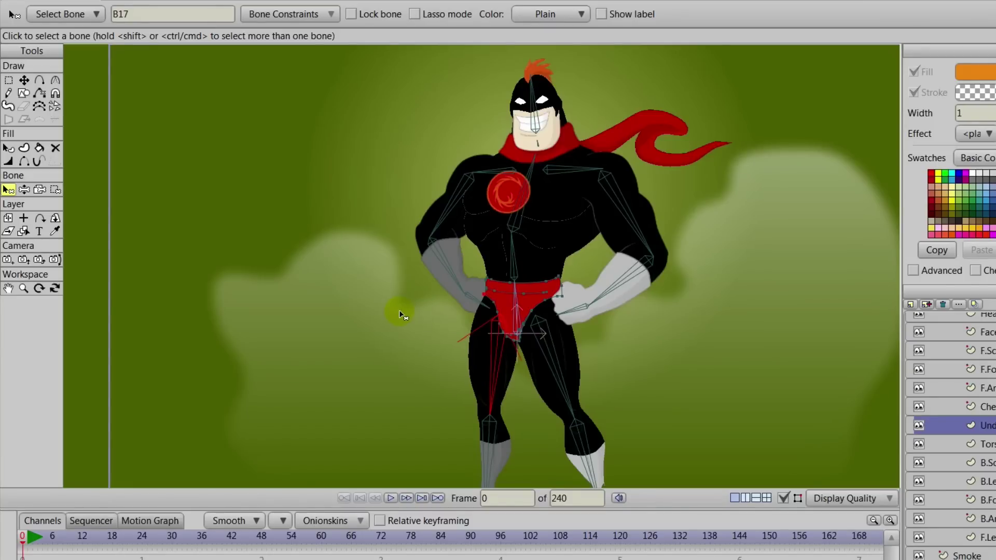
pyautogui.doubleClick(142, 12)
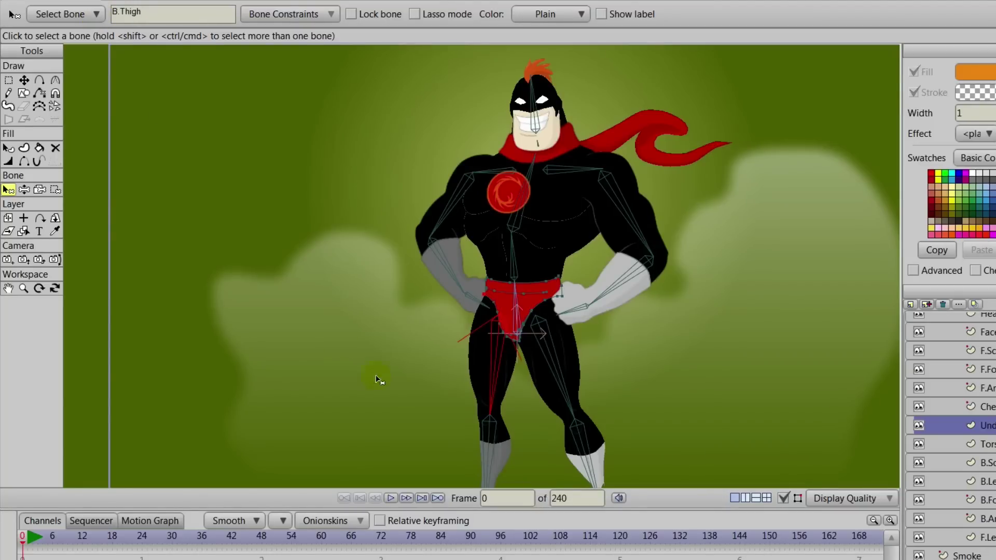
pyautogui.click(489, 434)
pyautogui.doubleClick(136, 11)
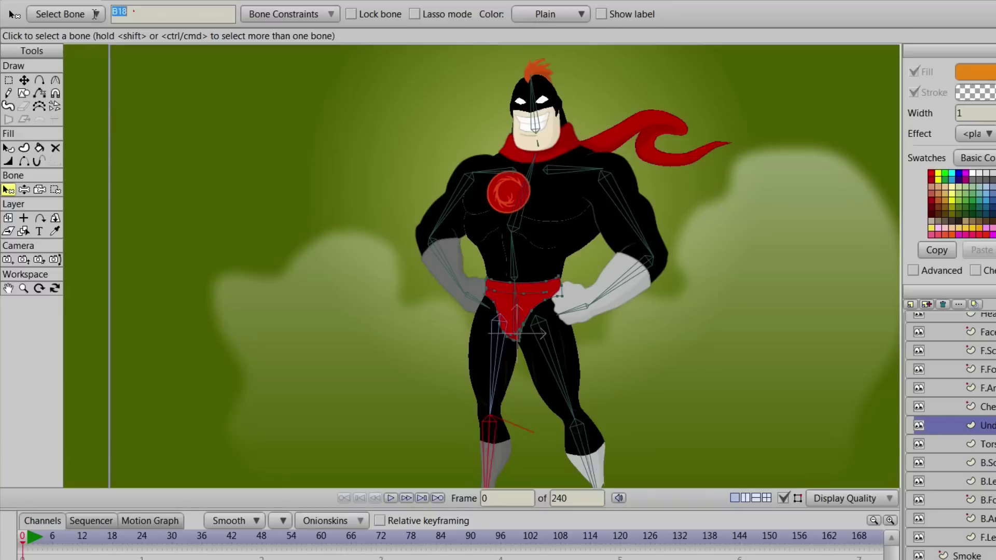
pyautogui.write('B.Calf')
# Rename the back foot bone B19 as B.Foot
pyautogui.scroll(-1, 399, 286)
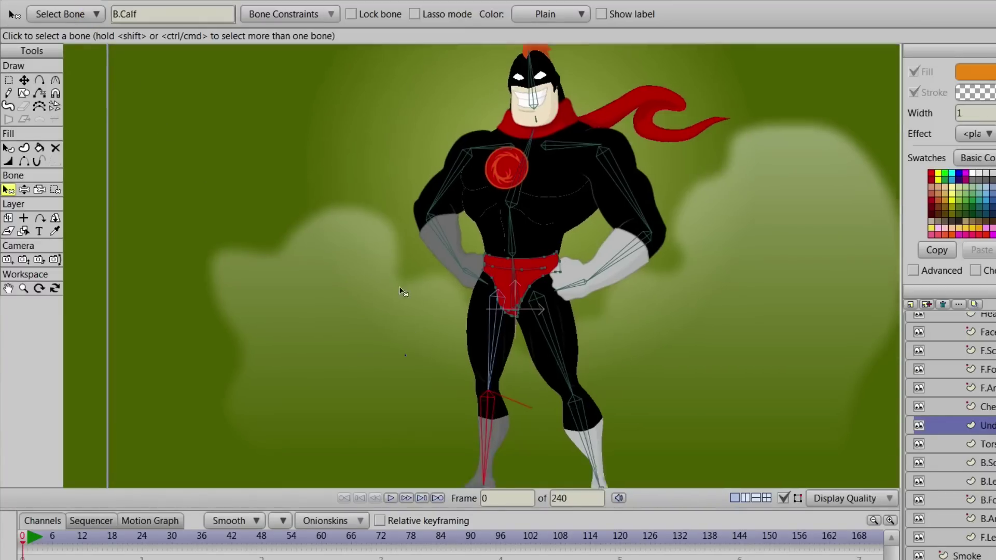
pyautogui.scroll(-5, 400, 287)
pyautogui.click(460, 361)
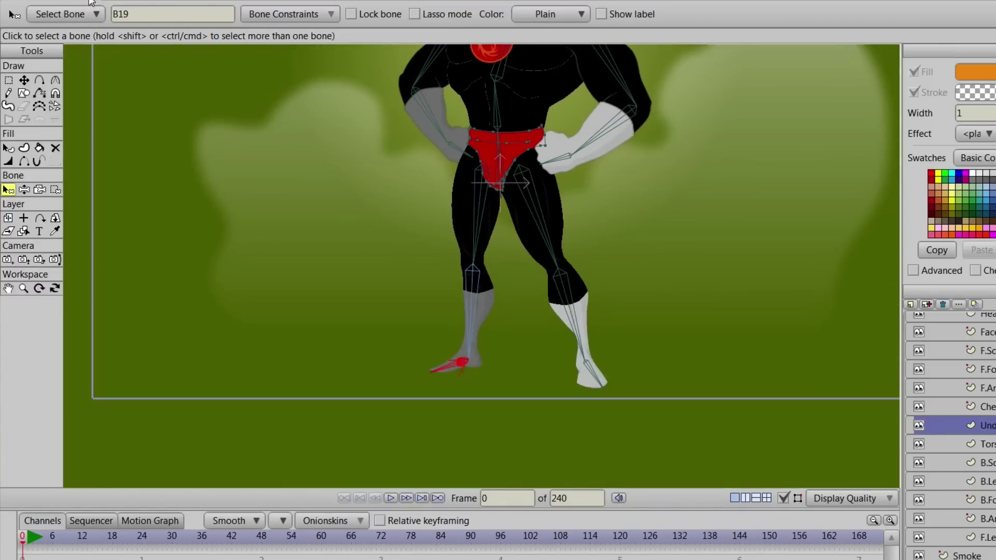
pyautogui.moveTo(136, 14); pyautogui.dragTo(74, 18)
pyautogui.write('B.Foot')
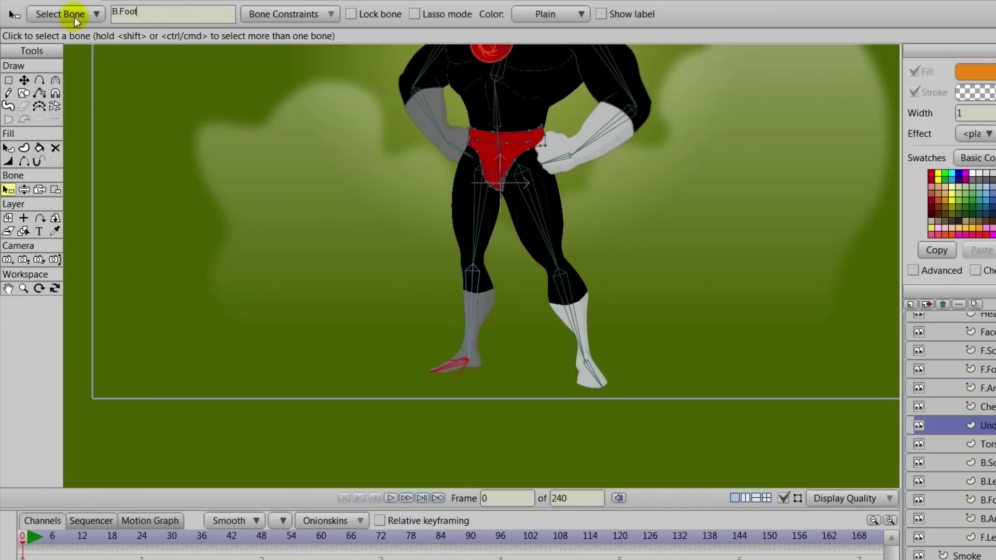
# Open the Actions window and place it over the canvas beside the hero
pyautogui.moveTo(360, 190); pyautogui.dragTo(344, 281)
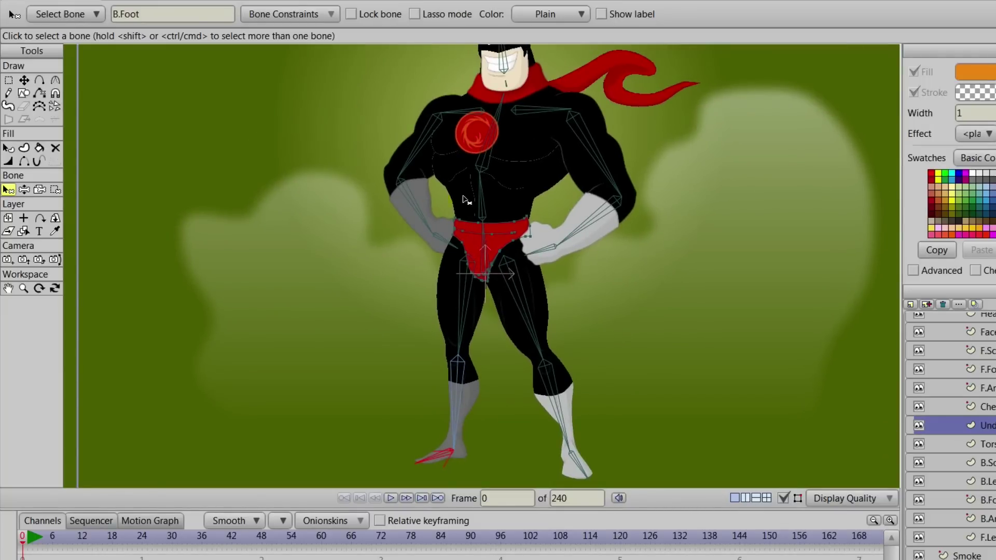
pyautogui.moveTo(465, 196); pyautogui.dragTo(467, 235)
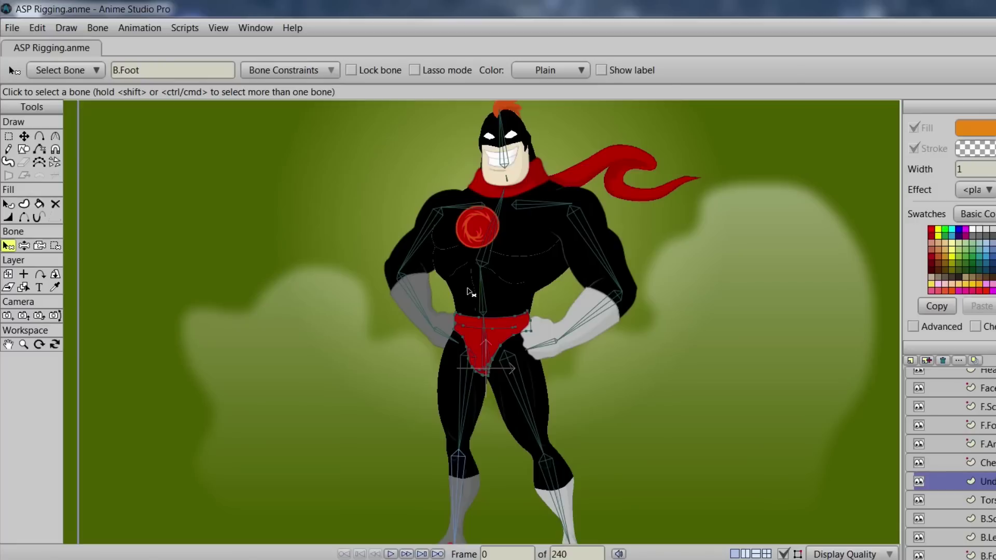
pyautogui.click(260, 28)
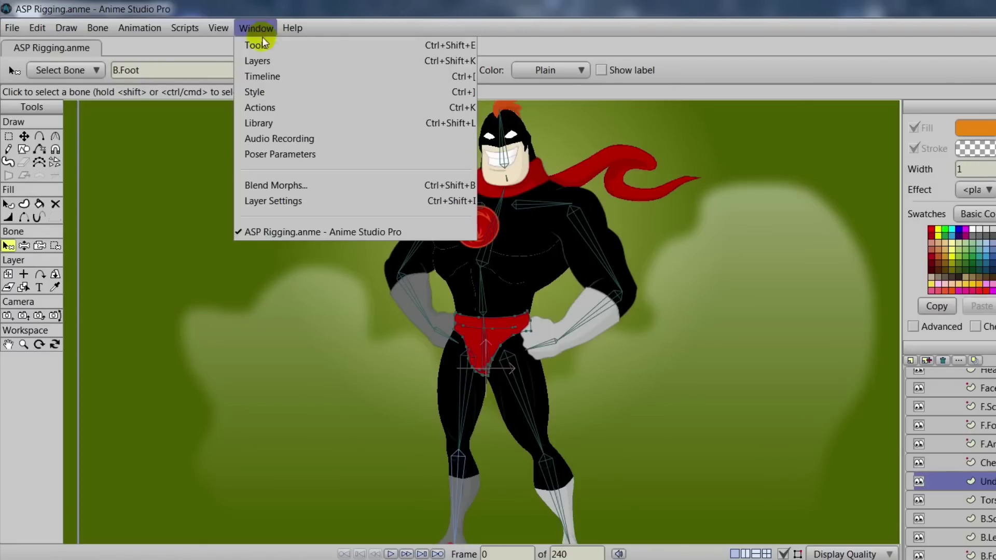
pyautogui.click(286, 109)
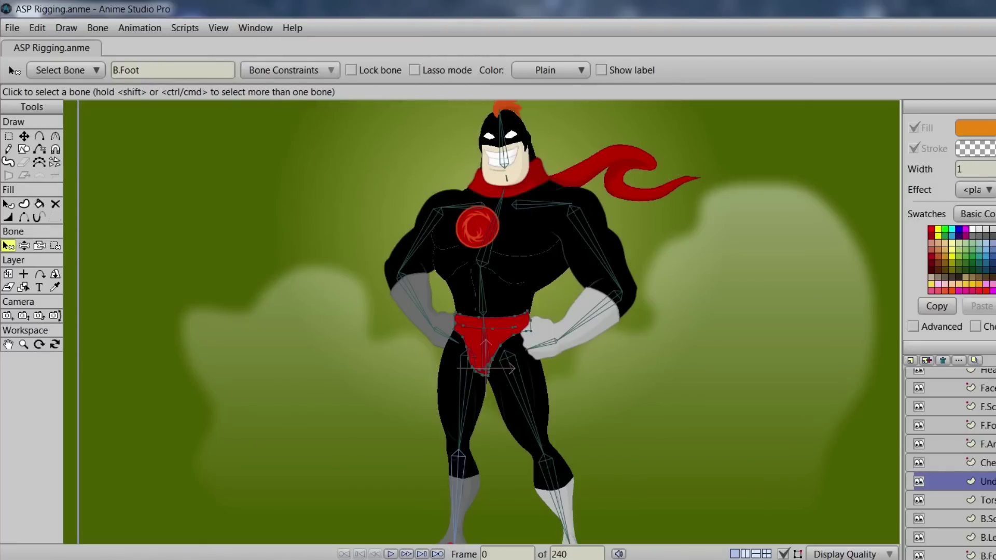
pyautogui.moveTo(939, 272); pyautogui.dragTo(805, 152)
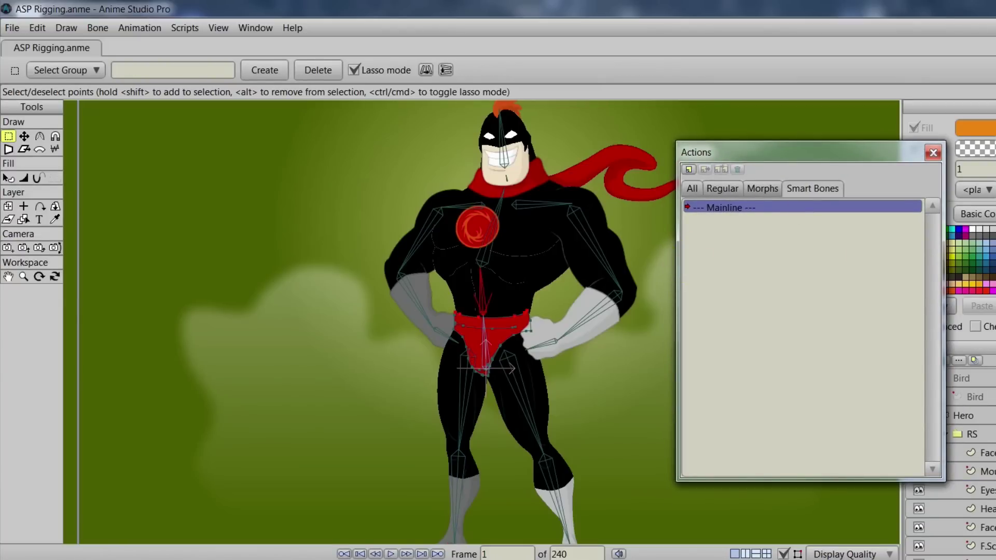
pyautogui.moveTo(817, 152); pyautogui.dragTo(760, 124)
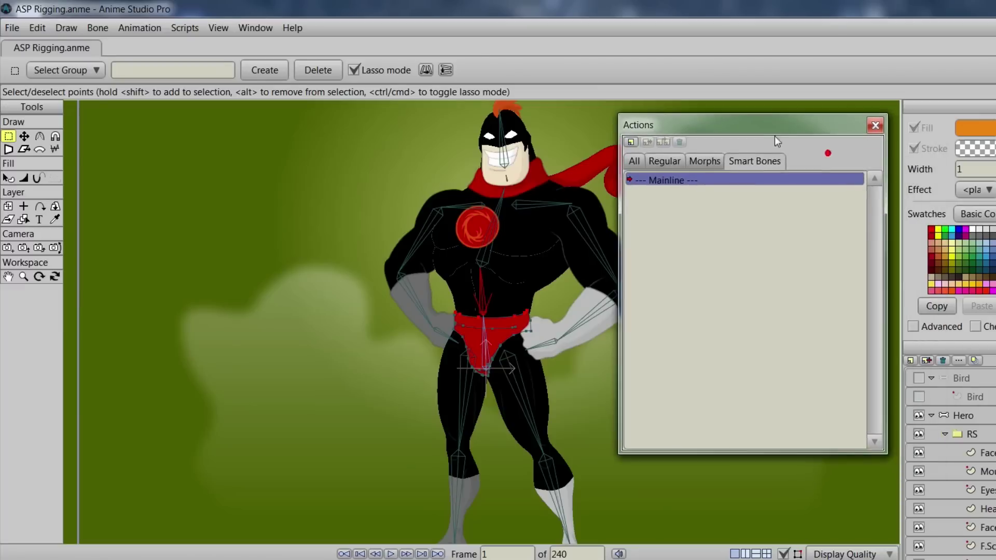
# Select the Hero bone layer and widen the canvas so the Actions window no longer covers the hero's body
pyautogui.click(973, 417)
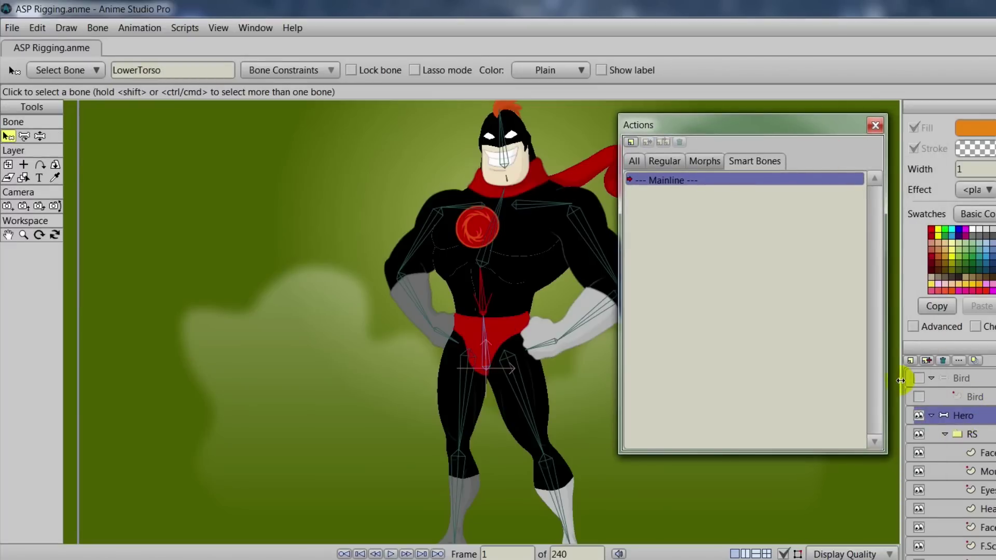
pyautogui.moveTo(901, 380); pyautogui.dragTo(981, 389)
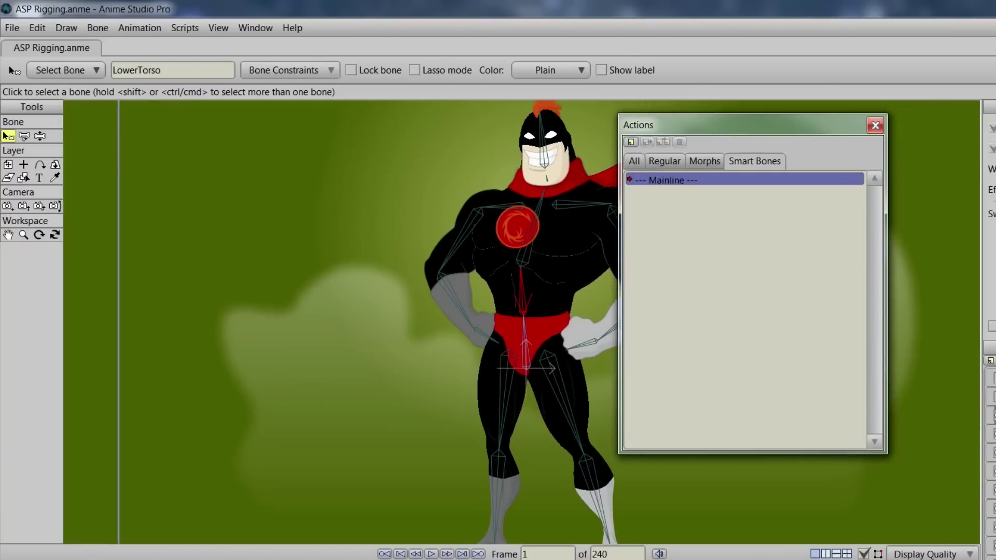
pyautogui.moveTo(704, 127); pyautogui.dragTo(767, 145)
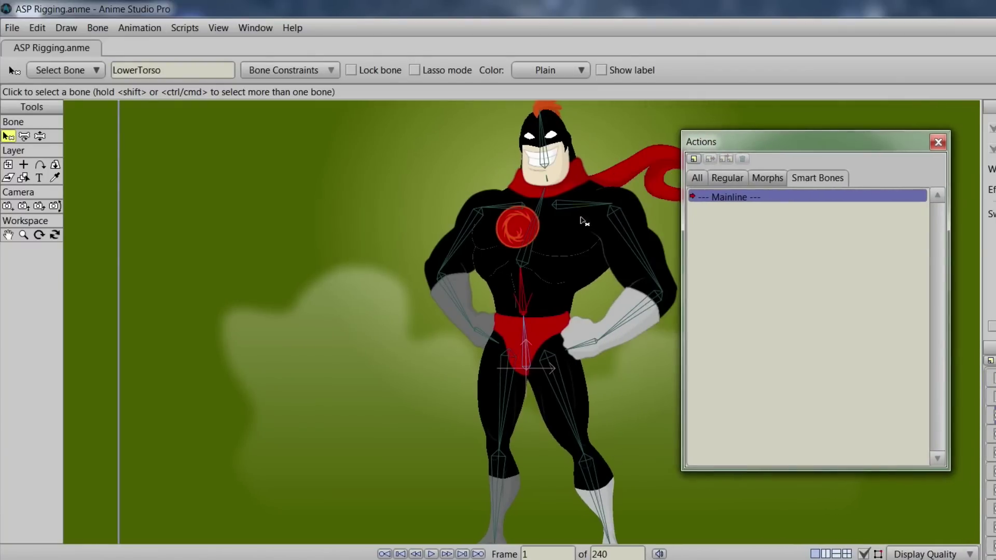
# Create a new smart bone action named LowerTorso for the lower torso bone
pyautogui.click(694, 179)
pyautogui.click(693, 159)
pyautogui.write('Lo')
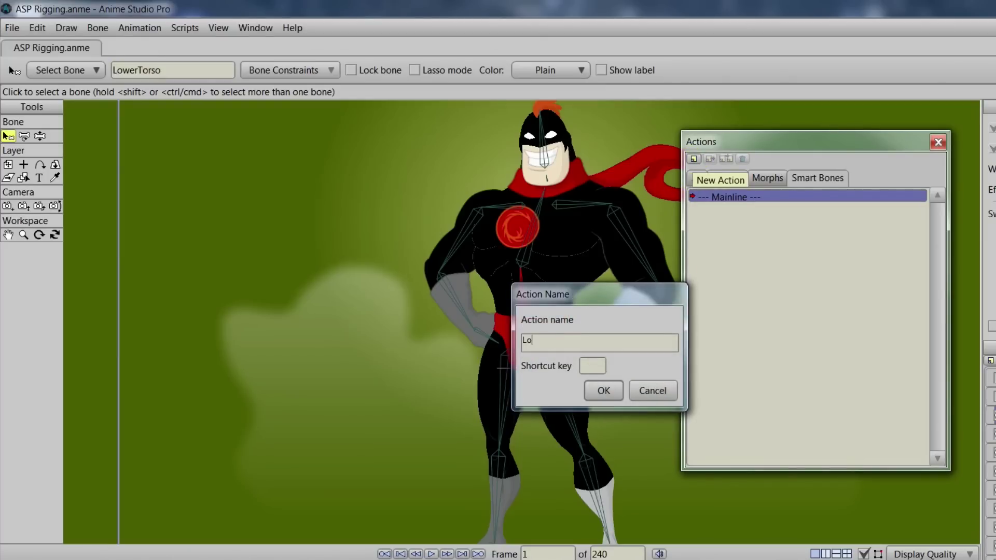
pyautogui.write('werTorso')
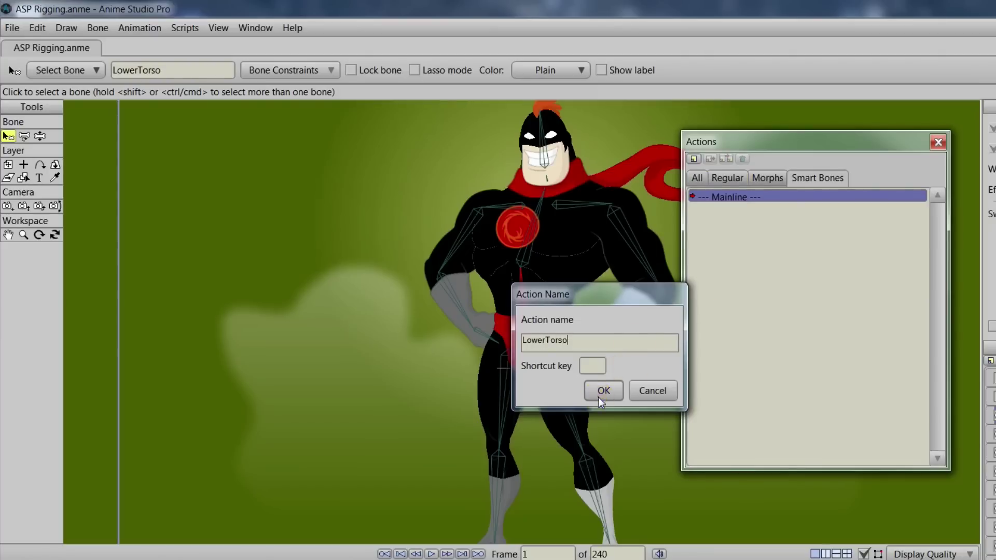
pyautogui.click(601, 392)
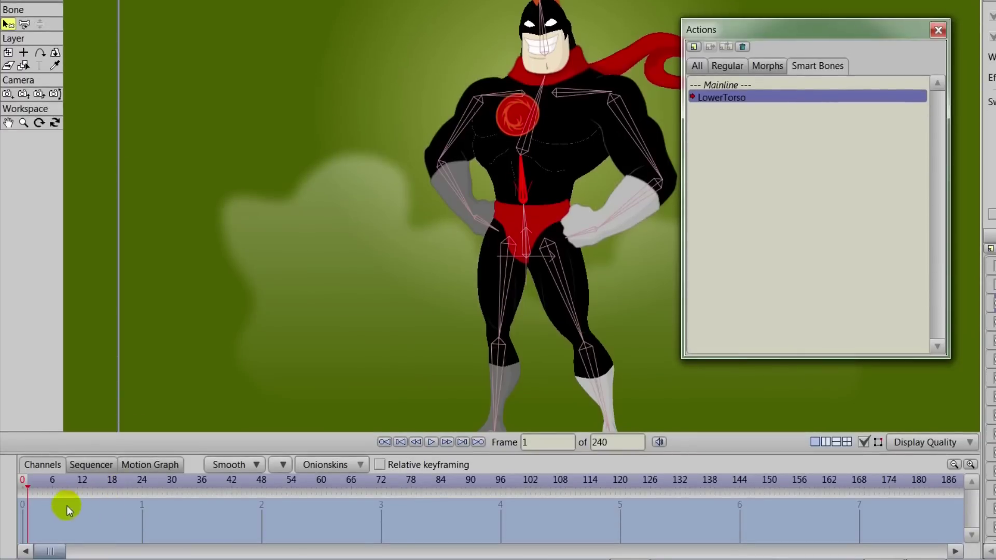
# Enlarge the timeline and rotate the LowerTorso bone toward the hero's front arm at frame 1 of the action
pyautogui.moveTo(189, 448); pyautogui.dragTo(208, 383)
pyautogui.scroll(4, 478, 224)
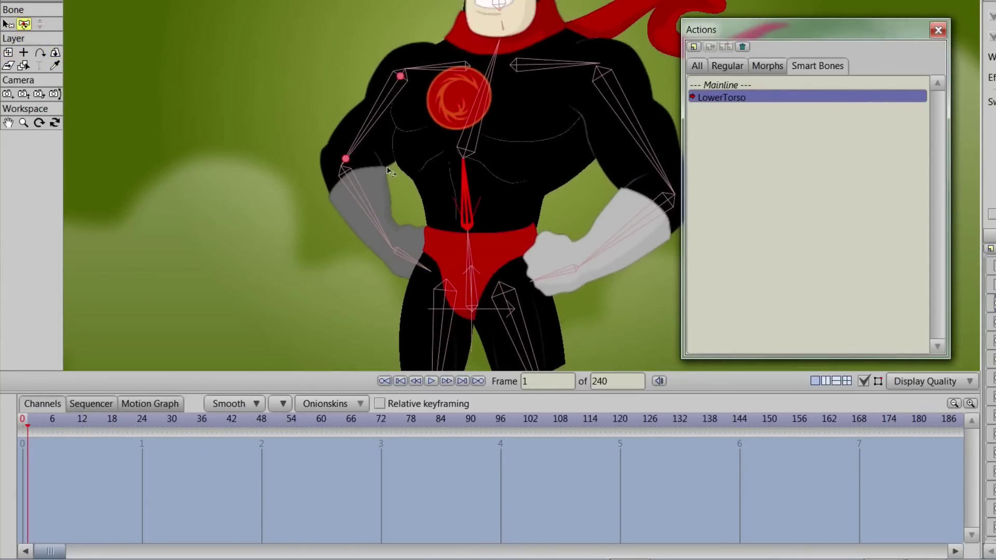
pyautogui.moveTo(461, 199); pyautogui.dragTo(484, 201)
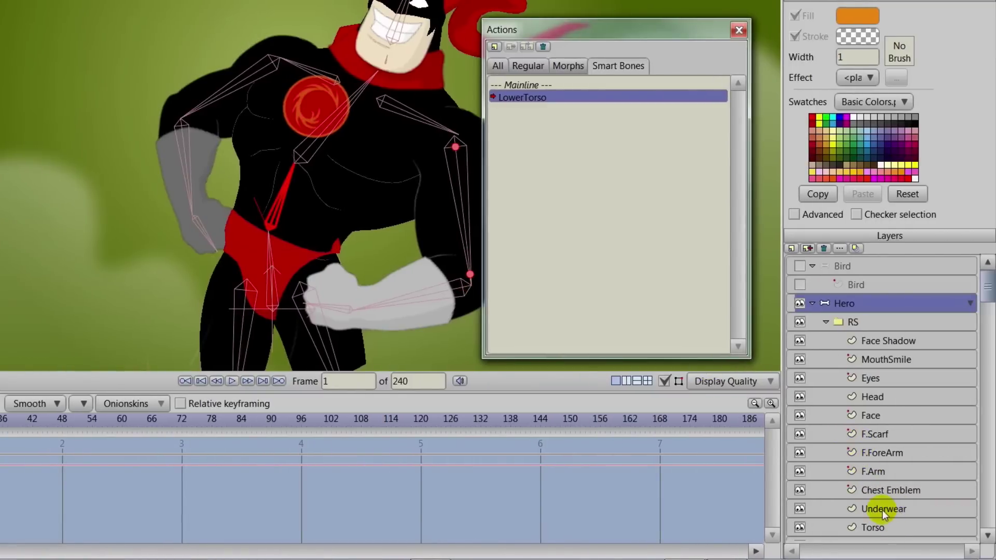
# Move the distorted waistband corner points on the Underwear layer outward at frame 1 to restore its shape beside the front hip
pyautogui.click(882, 509)
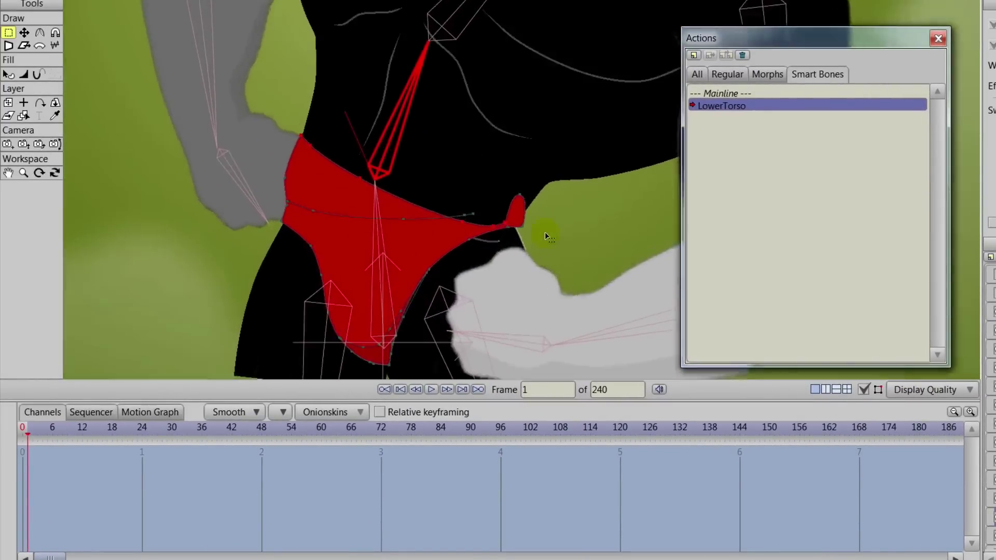
pyautogui.click(24, 32)
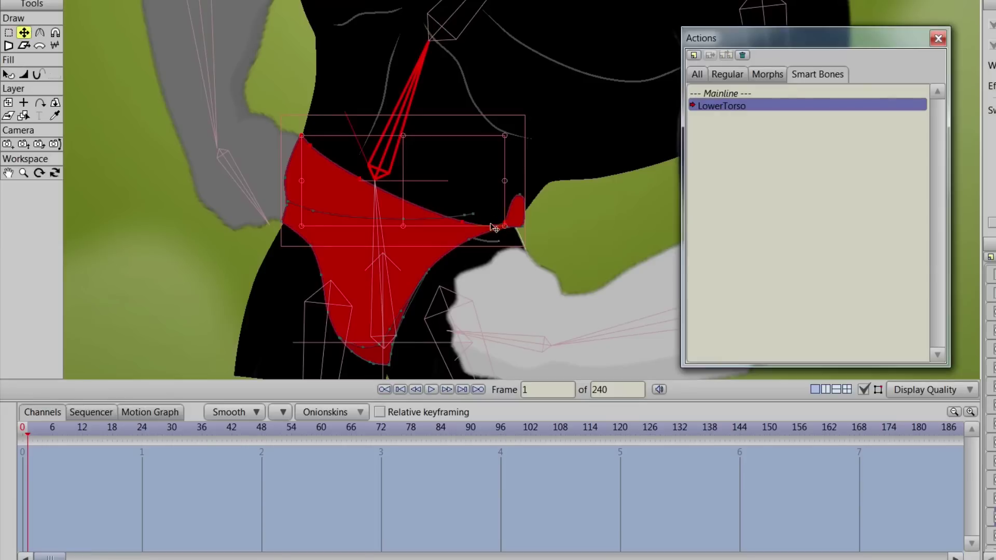
pyautogui.moveTo(466, 225); pyautogui.dragTo(519, 233)
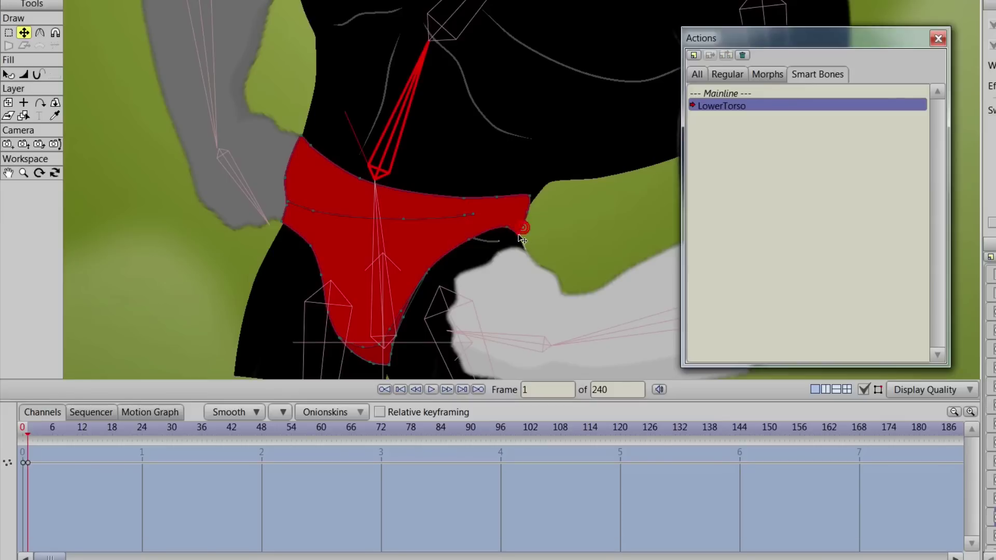
pyautogui.moveTo(528, 195); pyautogui.dragTo(533, 203)
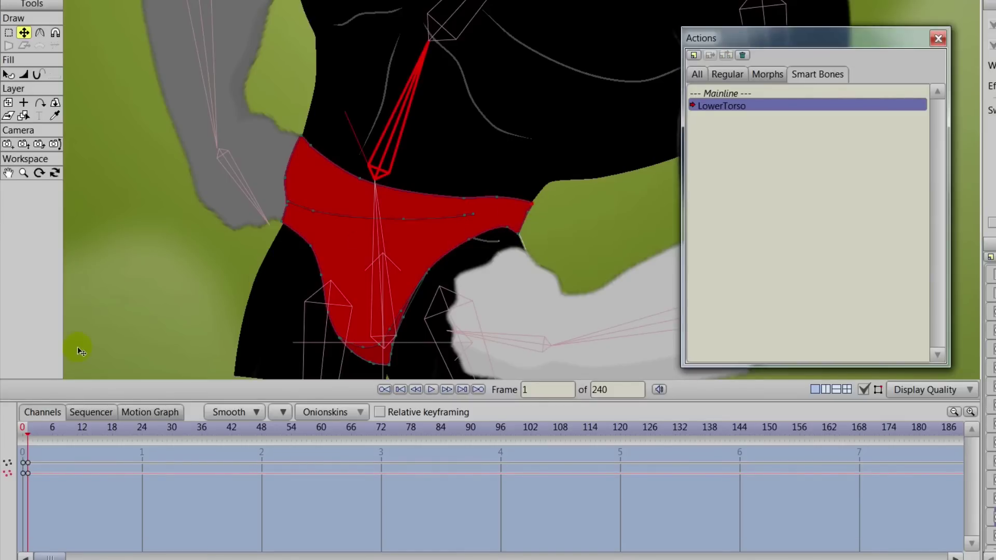
# Reposition the waistband's inner line points on the Underwear layer at frame 1 so the line follows the bent waist
pyautogui.press('Left')
pyautogui.press('Right')
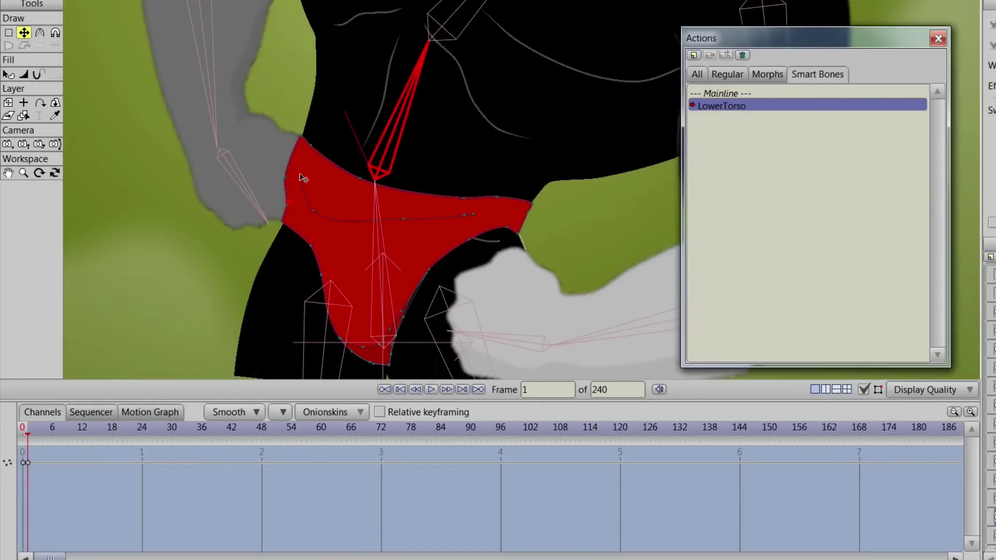
pyautogui.moveTo(320, 211); pyautogui.dragTo(329, 195)
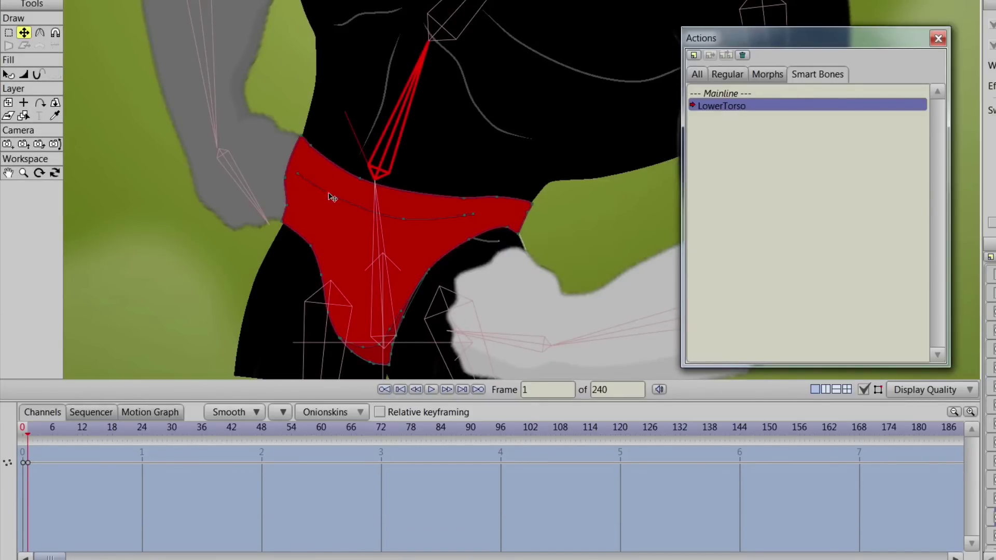
pyautogui.click(463, 224)
pyautogui.click(470, 216)
pyautogui.click(470, 216)
pyautogui.click(469, 217)
pyautogui.press('Left')
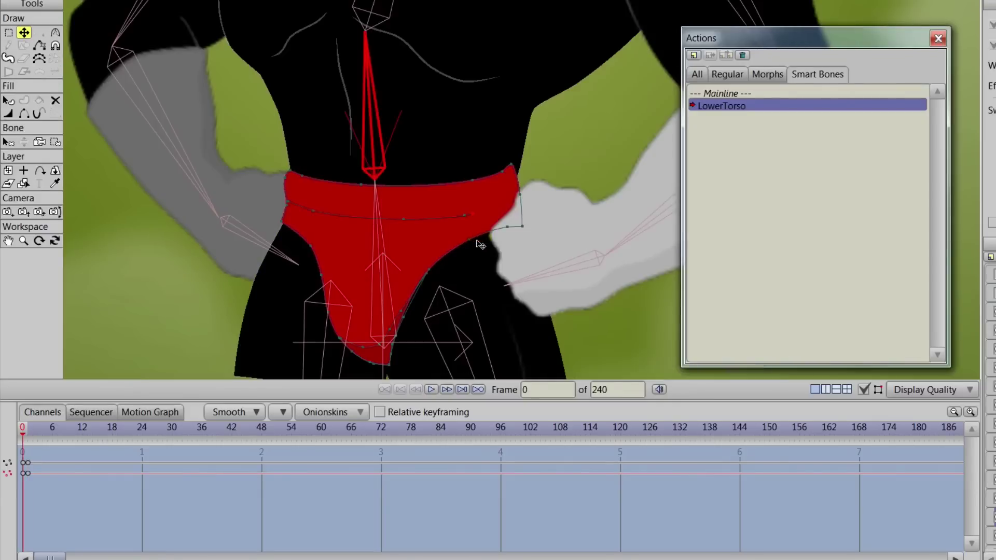
# Compare frames 0 and 1 of the LowerTorso action to examine how the corrected underwear follows the bend
pyautogui.hotkey('ctrl', 'Right')
pyautogui.hotkey('ctrl', 'Left')
pyautogui.hotkey('ctrl', 'Right')
pyautogui.click(499, 269)
pyautogui.hotkey('ctrl', 'Left')
pyautogui.hotkey('ctrl', 'Right')
pyautogui.hotkey('ctrl', 'Left')
pyautogui.scroll(-3, 466, 283)
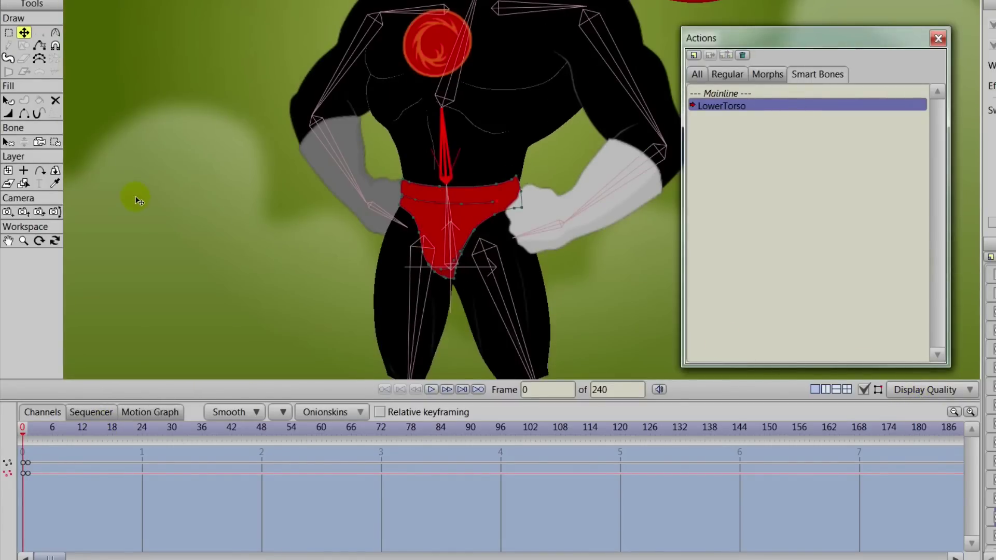
# Return to the mainline, test the lower torso bone's bend with Manipulate Bones, and select the Hero layer
pyautogui.click(731, 94)
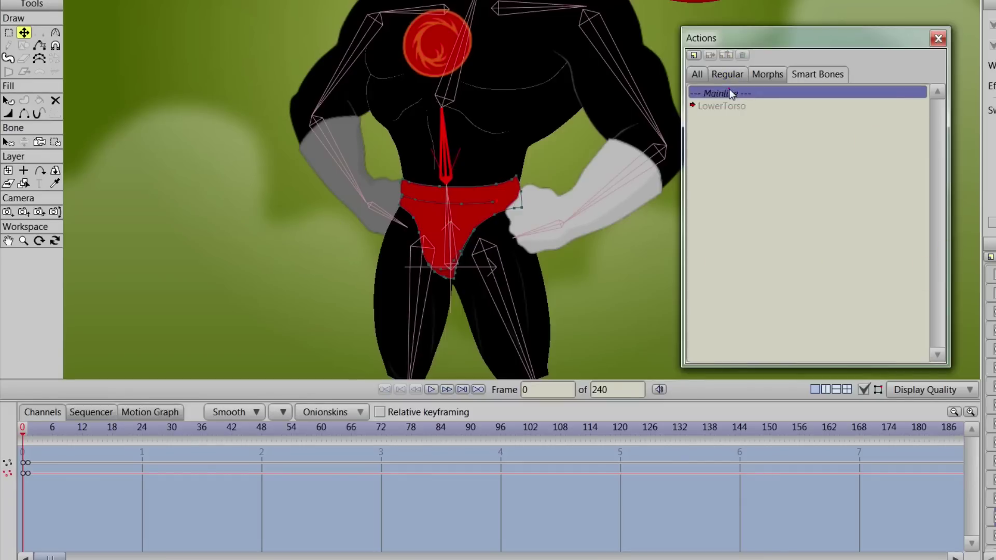
pyautogui.click(24, 141)
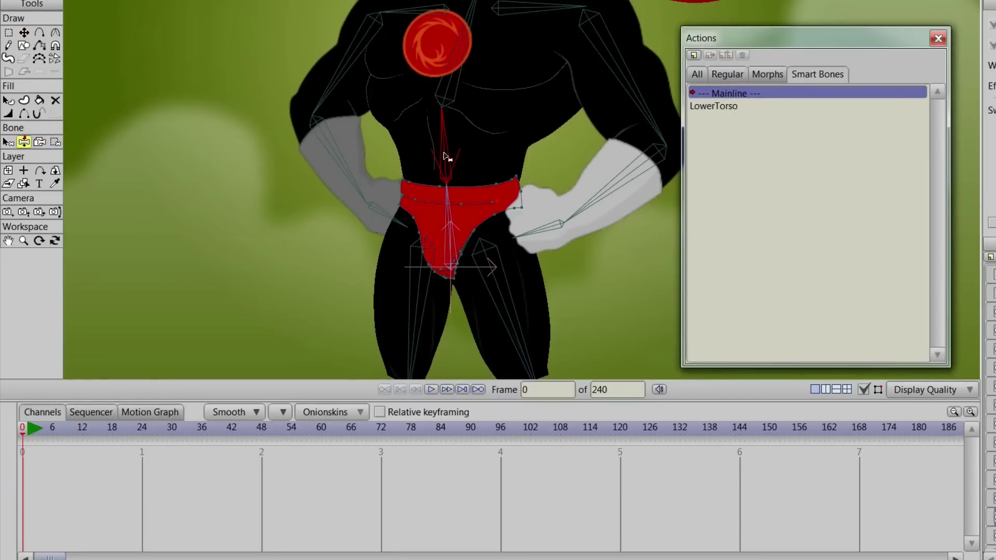
pyautogui.moveTo(446, 133); pyautogui.dragTo(424, 152)
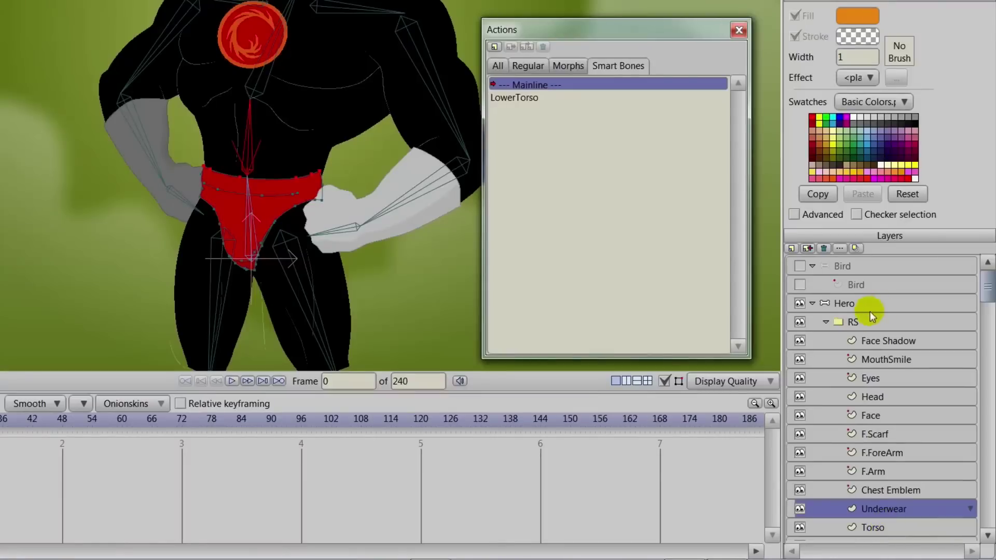
pyautogui.click(850, 304)
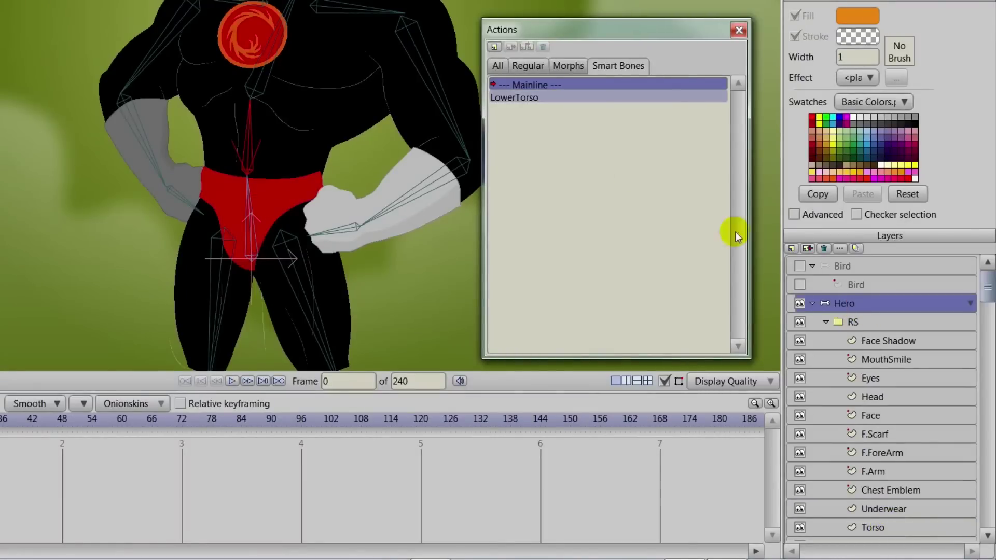
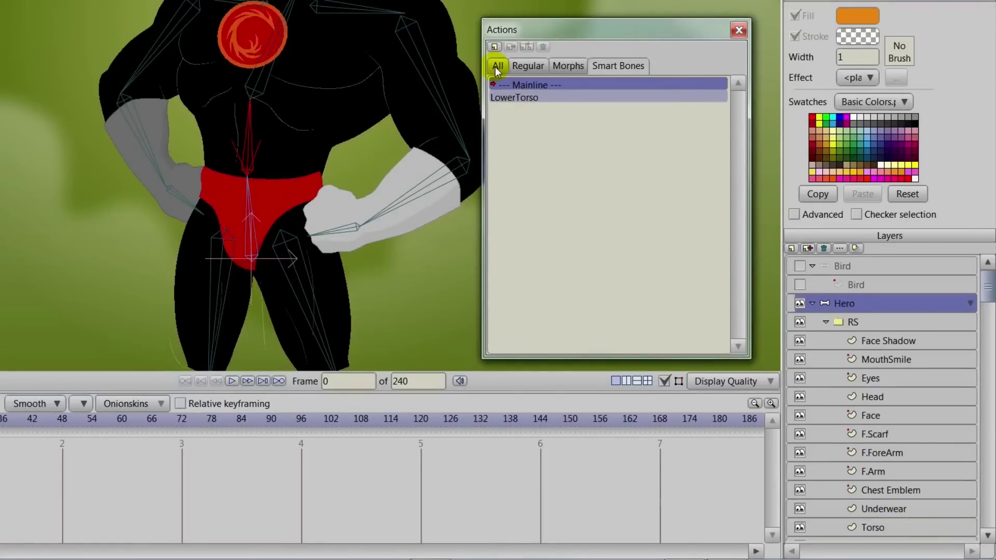
# Create a smart bone action named LowerTorso 2 and rotate the lower torso bone toward the gray-gloved far arm at frame 1
pyautogui.click(494, 46)
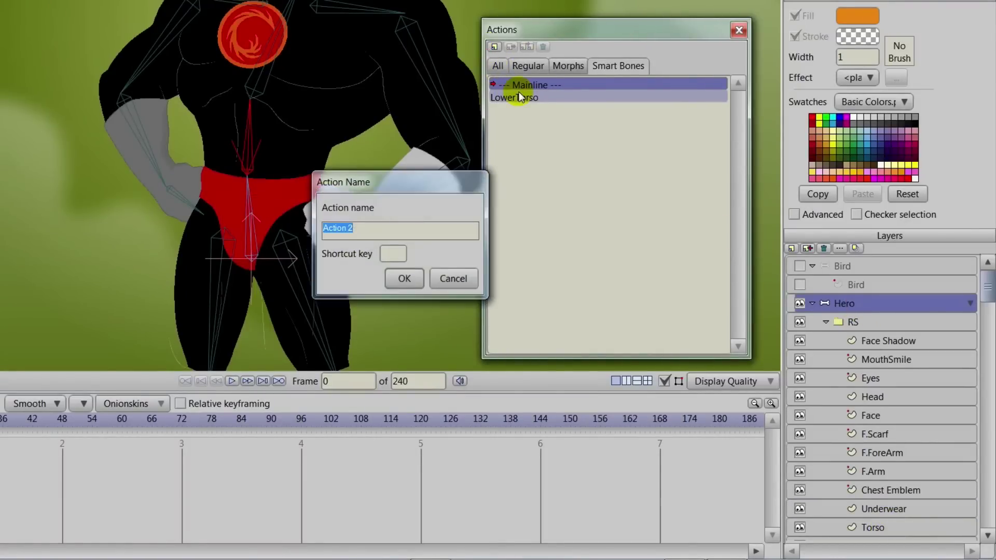
pyautogui.write('LowerTorso 2')
pyautogui.press('Return')
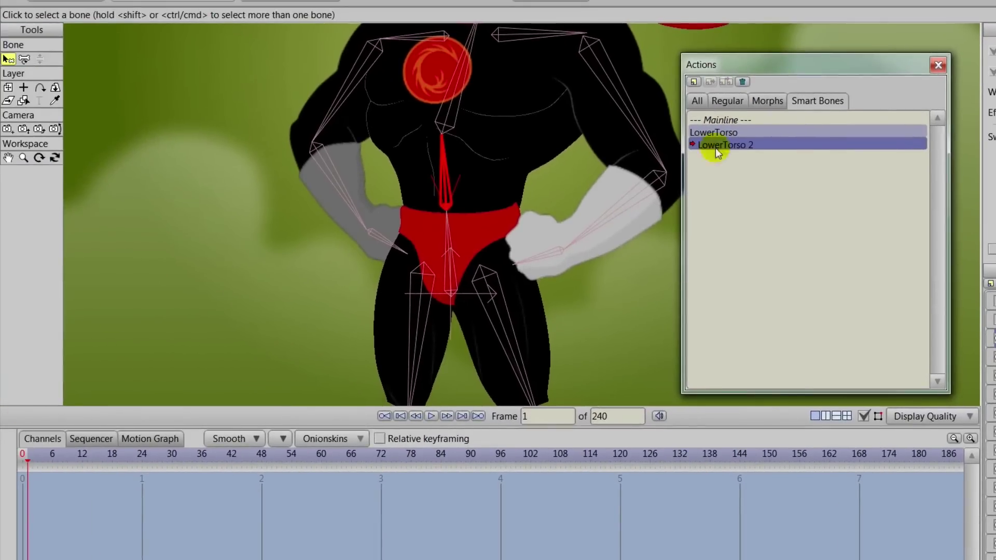
pyautogui.click(25, 58)
pyautogui.moveTo(448, 169); pyautogui.dragTo(431, 166)
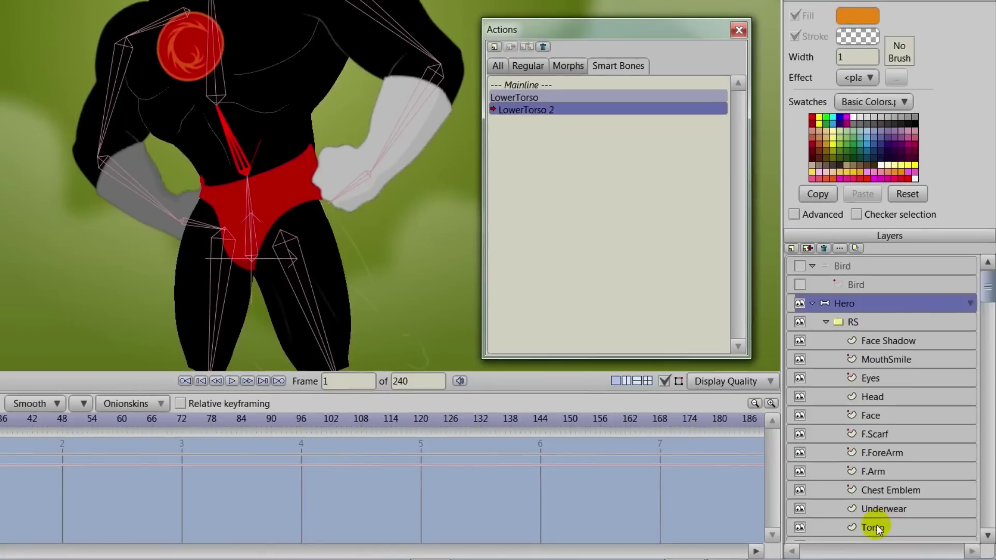
# Move the Underwear layer's upper waistband points at frame 1 to lower and smooth the distorted waistband beside both hips
pyautogui.click(876, 509)
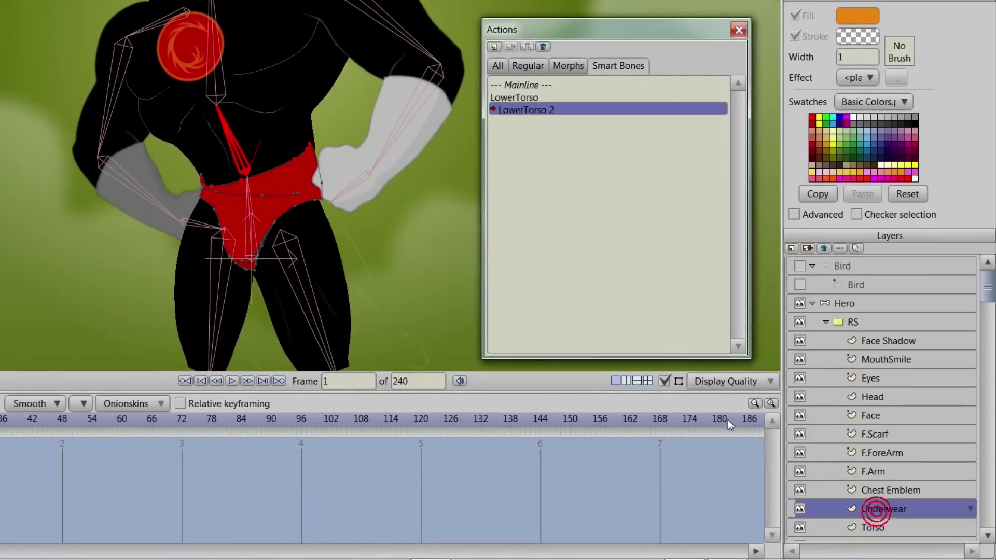
pyautogui.moveTo(245, 210); pyautogui.dragTo(215, 217)
pyautogui.scroll(3, 291, 212)
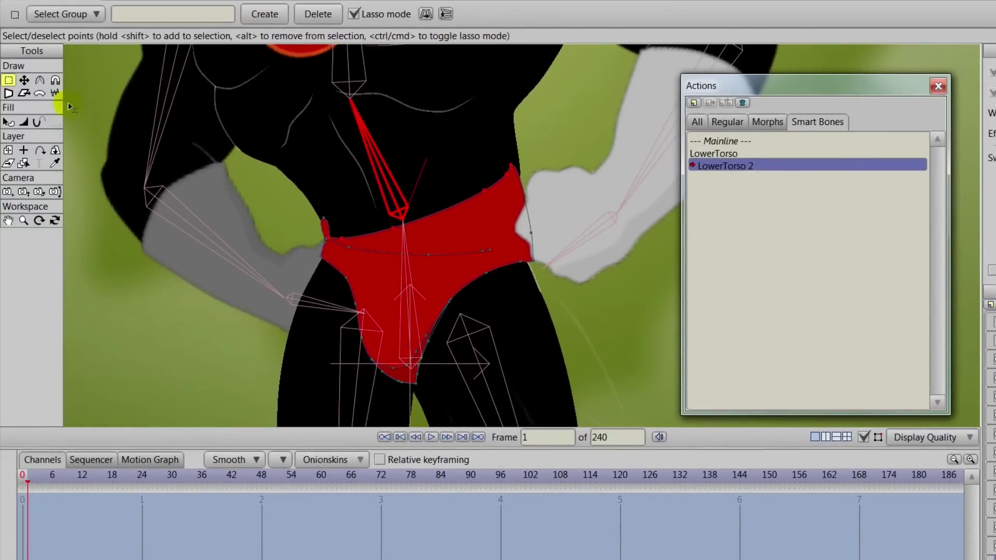
pyautogui.click(24, 80)
pyautogui.moveTo(513, 166); pyautogui.dragTo(346, 253)
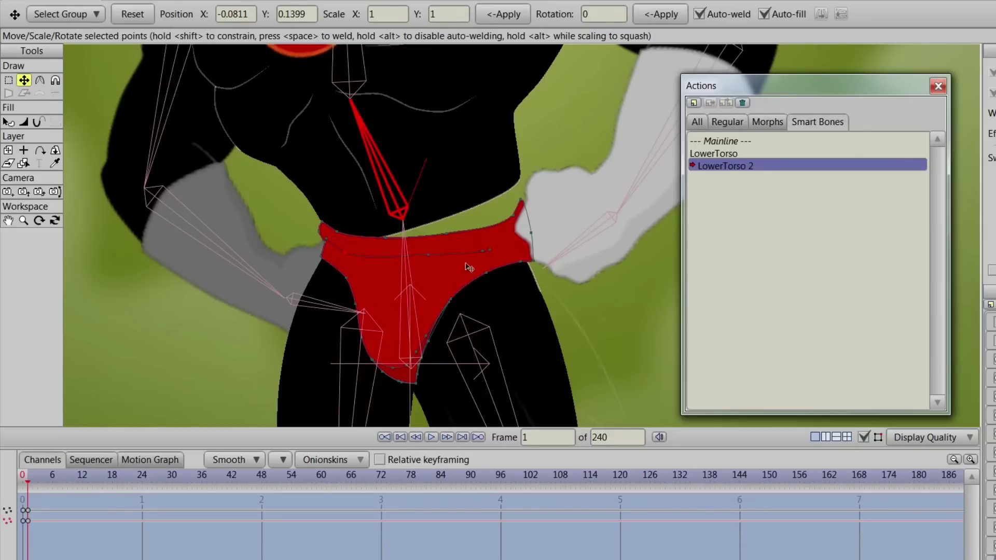
pyautogui.moveTo(427, 254); pyautogui.dragTo(437, 238)
pyautogui.hotkey('ctrl', 'z')
pyautogui.moveTo(447, 234); pyautogui.dragTo(442, 238)
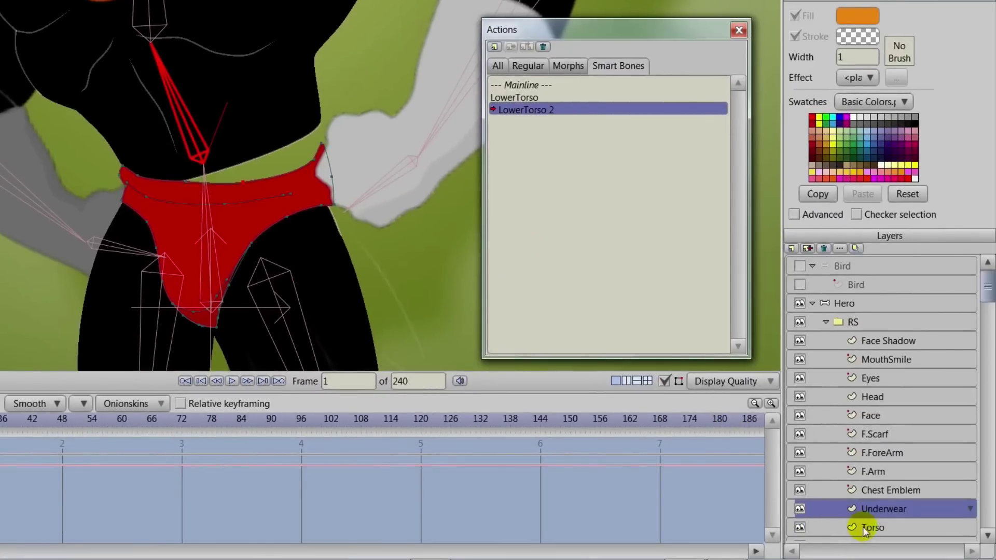
# Pull the Torso layer's lower front waist point down at frame 1 to close the gap above the waistband
pyautogui.click(938, 548)
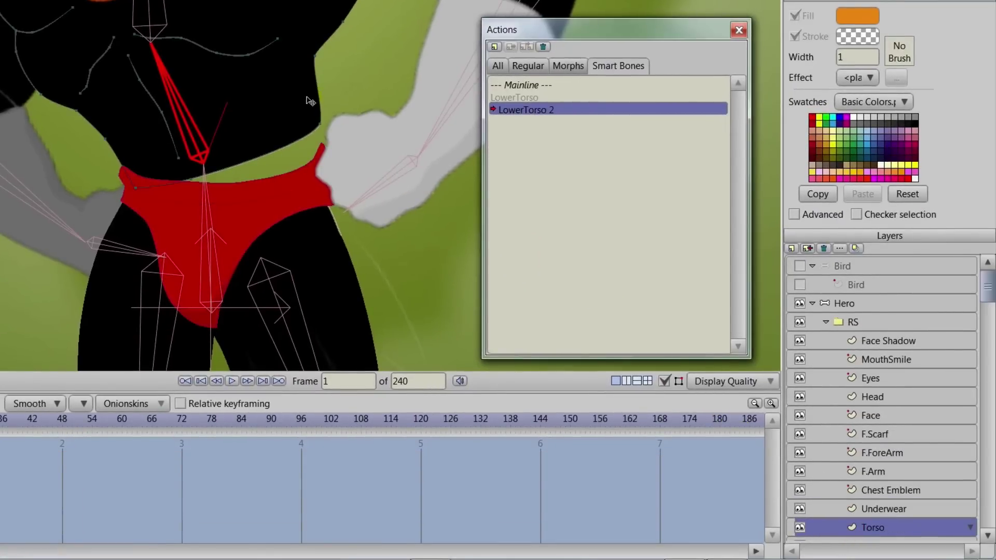
pyautogui.click(332, 127)
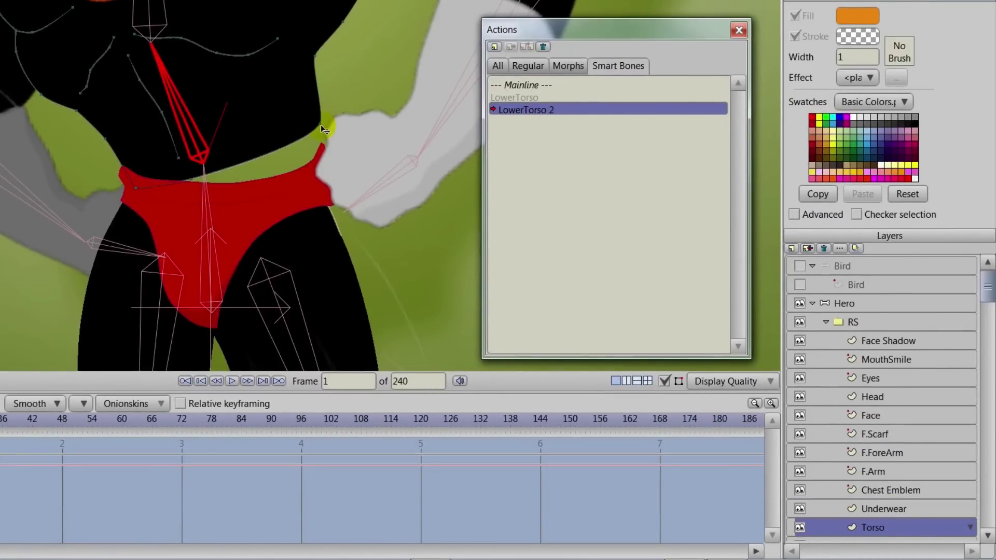
pyautogui.click(320, 124)
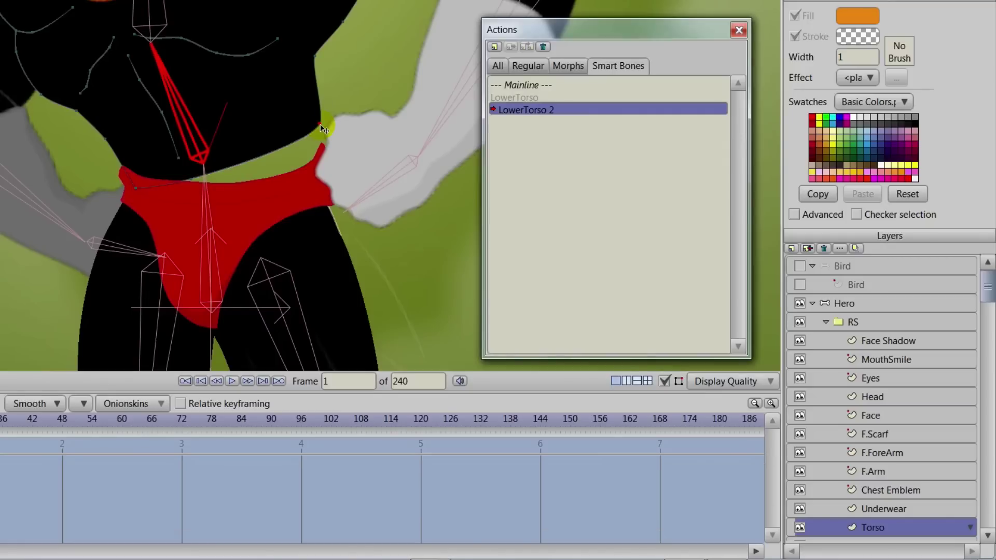
pyautogui.moveTo(322, 126); pyautogui.dragTo(238, 200)
pyautogui.scroll(-5, 247, 196)
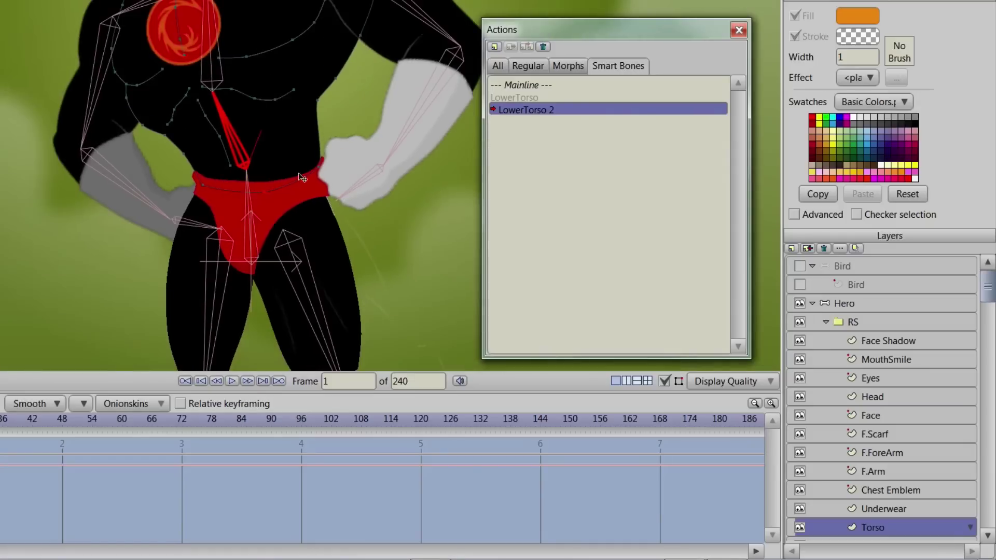
pyautogui.scroll(2, 383, 149)
# Return to the mainline, select the Hero layer and test the lower torso bone's bend in both directions with Manipulate Bones
pyautogui.doubleClick(517, 86)
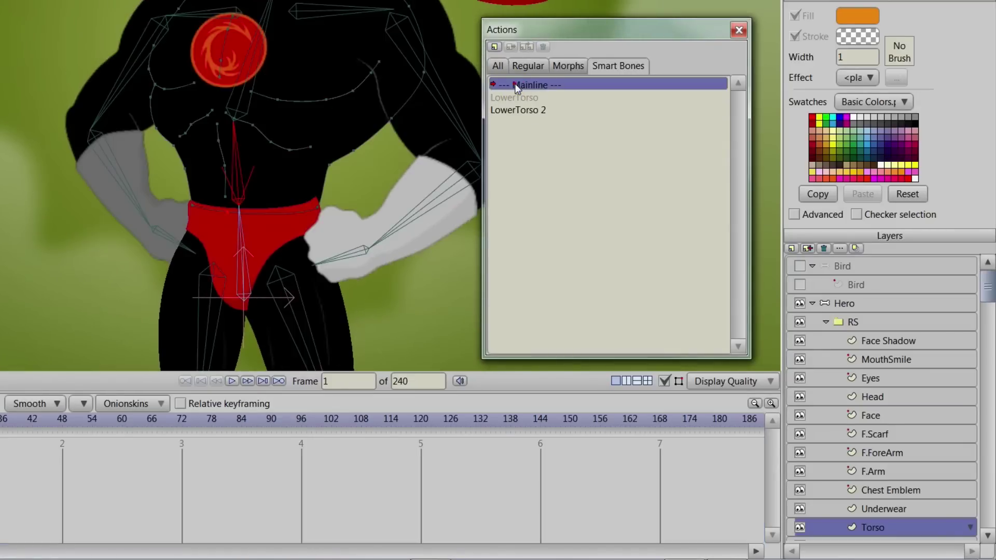
pyautogui.click(831, 304)
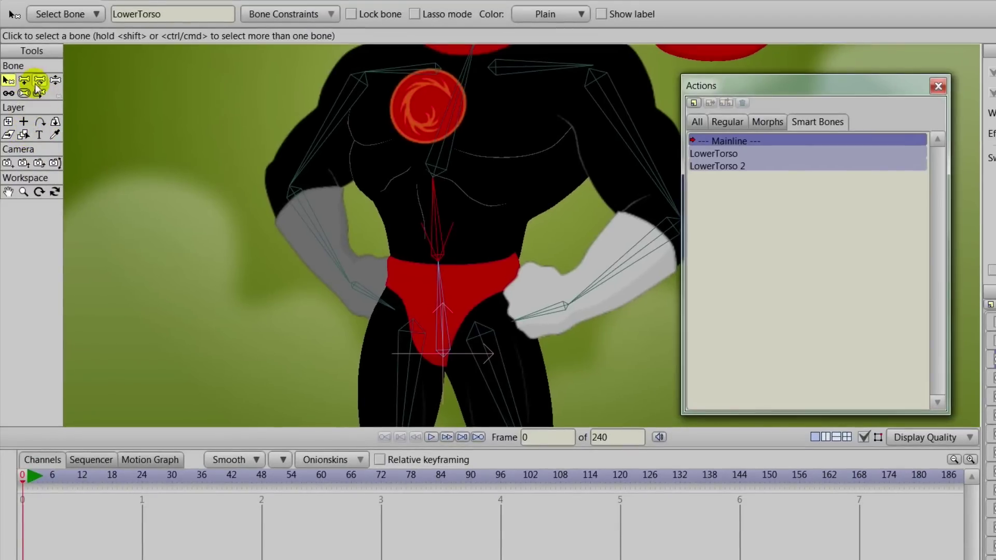
pyautogui.click(55, 79)
pyautogui.moveTo(445, 205); pyautogui.dragTo(473, 275)
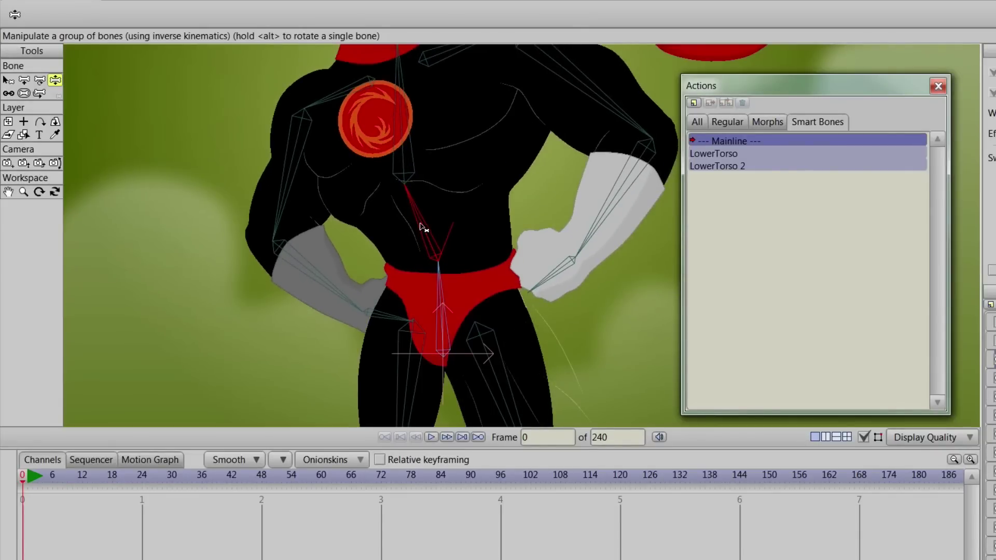
pyautogui.moveTo(416, 221)
pyautogui.mouseDown()
pyautogui.moveTo(431, 229)
pyautogui.moveTo(394, 211)
pyautogui.moveTo(411, 217)
pyautogui.mouseUp()
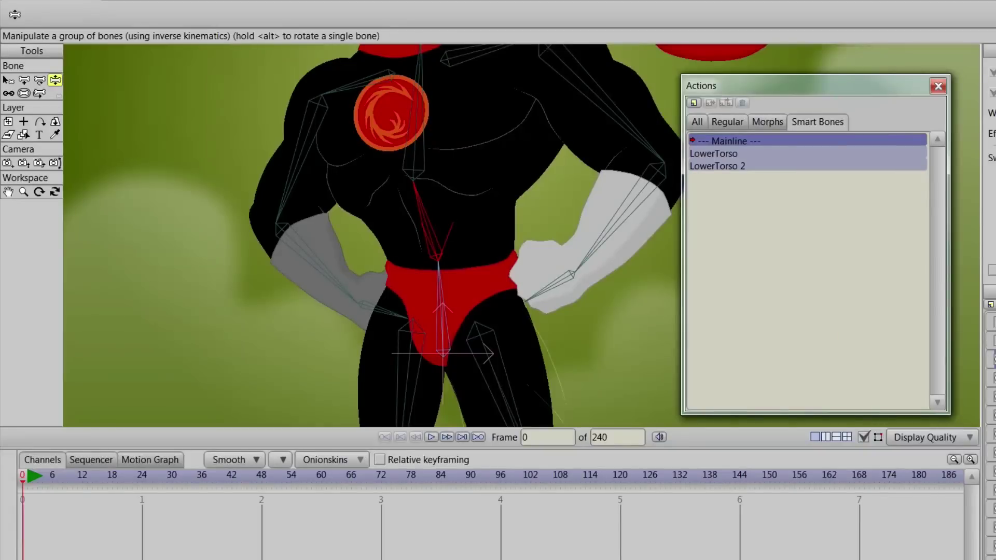
# Reopen the LowerTorso 2 action and raise the Underwear layer's upper waistband points toward the front hip at frame 1
pyautogui.doubleClick(704, 167)
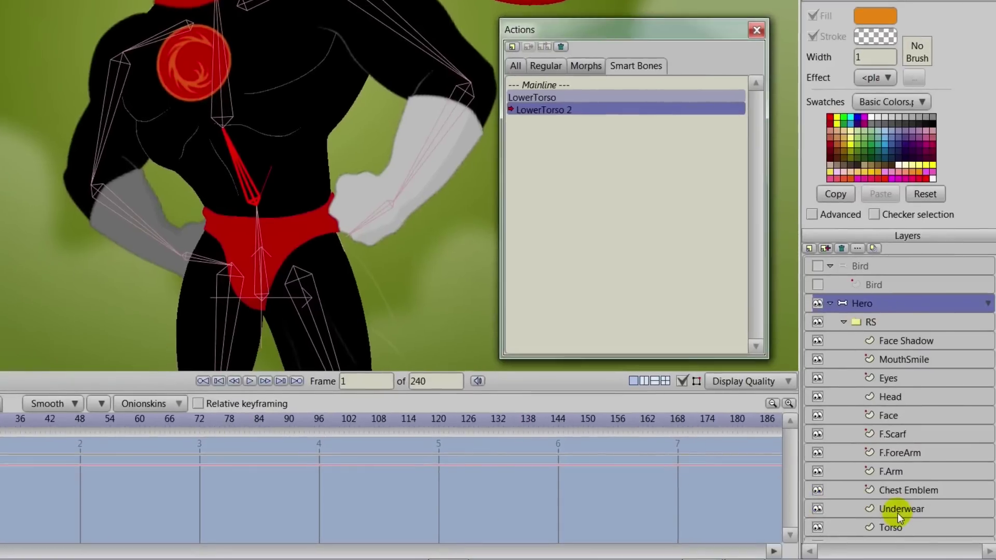
pyautogui.click(892, 508)
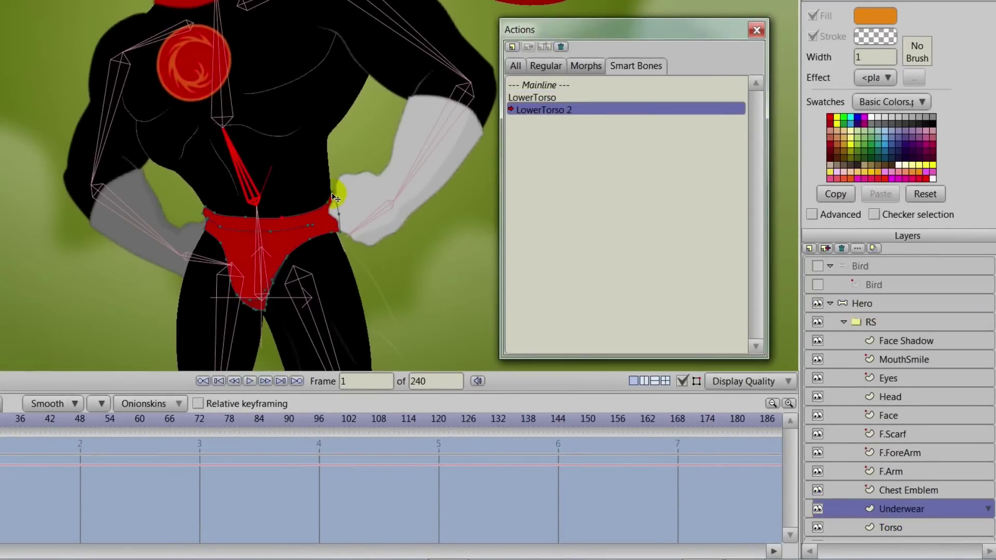
pyautogui.moveTo(330, 208); pyautogui.dragTo(325, 201)
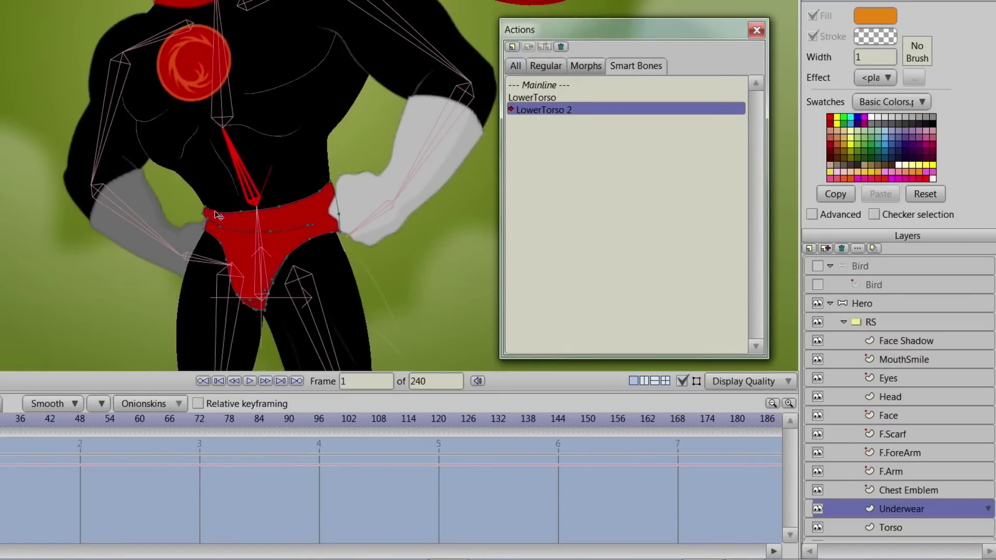
# Return to the mainline and test the hero's torso and leg bends with Manipulate Bones, hiding the bone overlay during the check
pyautogui.click(530, 84)
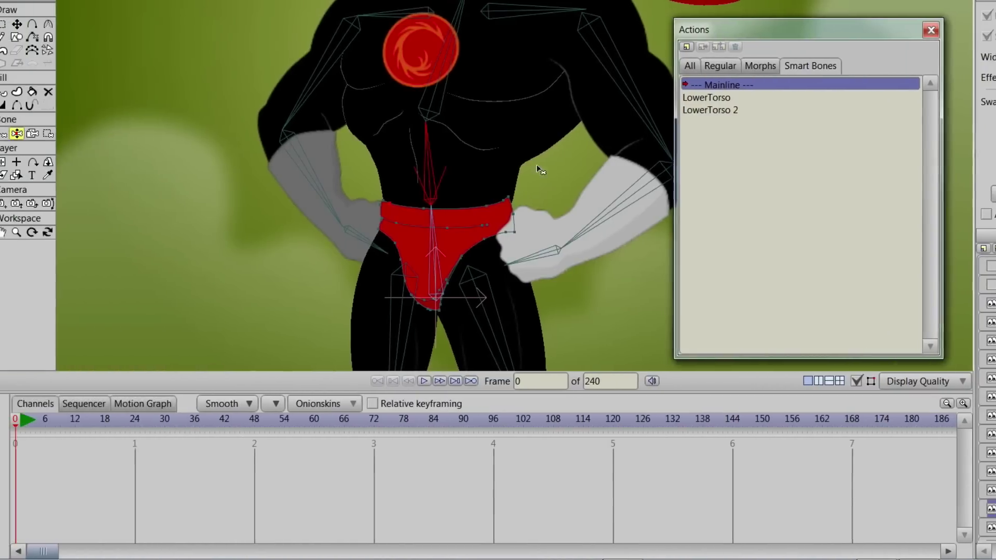
pyautogui.moveTo(253, 151); pyautogui.dragTo(226, 147)
pyautogui.moveTo(411, 150); pyautogui.dragTo(432, 150)
pyautogui.click(862, 382)
pyautogui.moveTo(495, 244); pyautogui.dragTo(516, 132)
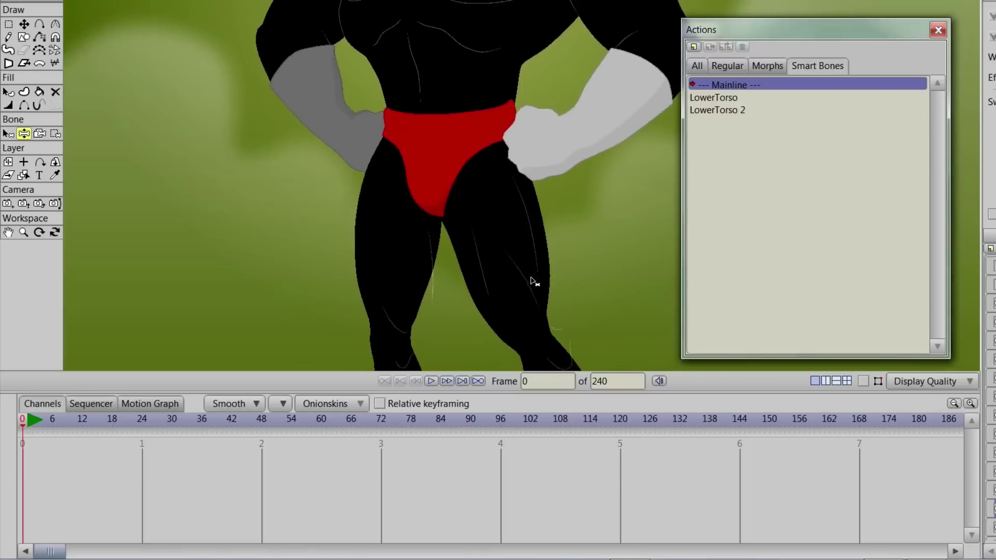
pyautogui.moveTo(424, 49)
pyautogui.mouseDown()
pyautogui.moveTo(434, 52)
pyautogui.moveTo(427, 46)
pyautogui.mouseUp()
pyautogui.moveTo(460, 146); pyautogui.dragTo(476, 314)
pyautogui.moveTo(455, 195); pyautogui.dragTo(436, 207)
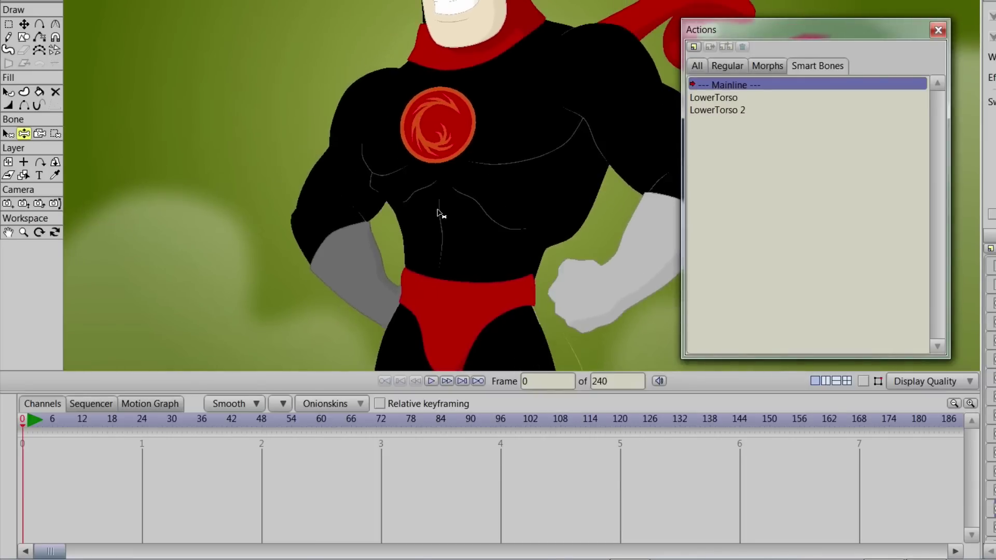
pyautogui.click(728, 84)
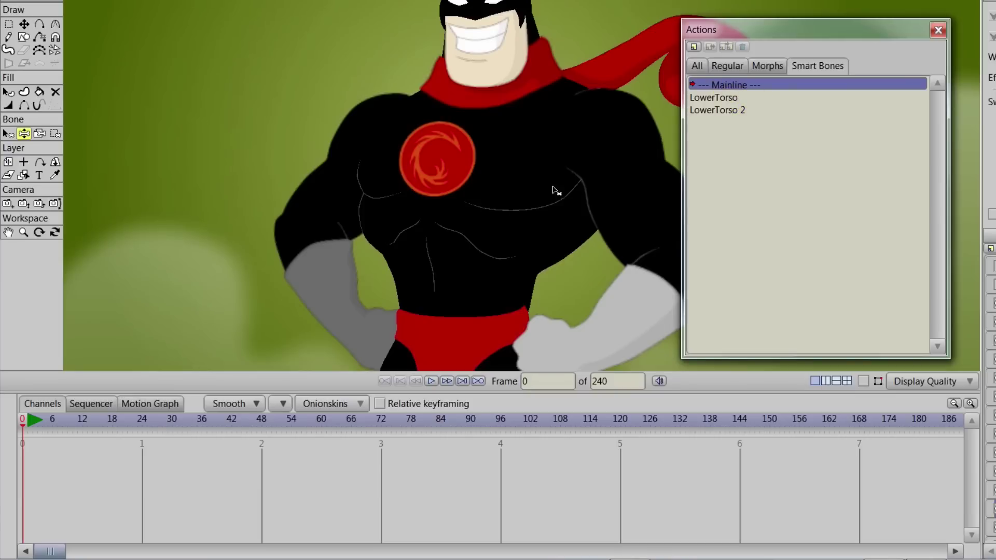
pyautogui.click(863, 381)
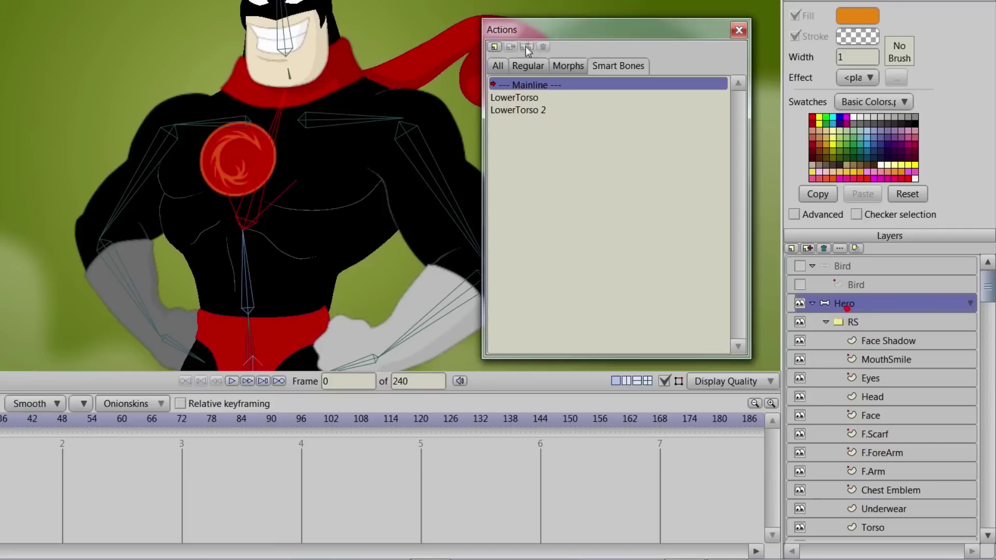
# Create a smart bone action named UpperTorso and rotate the upper torso bone toward the near arm at frame 1
pyautogui.click(494, 46)
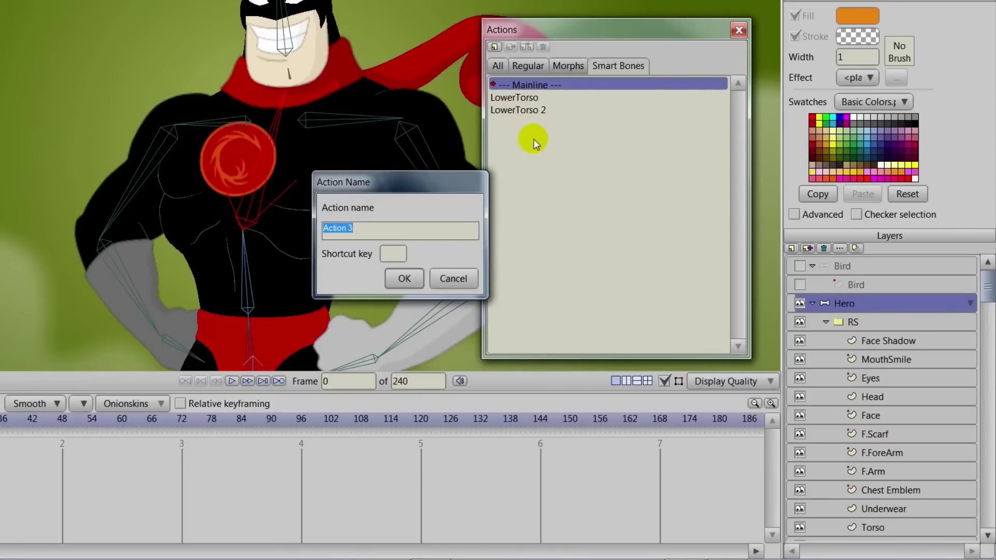
pyautogui.write('UpperTorso')
pyautogui.press('Return')
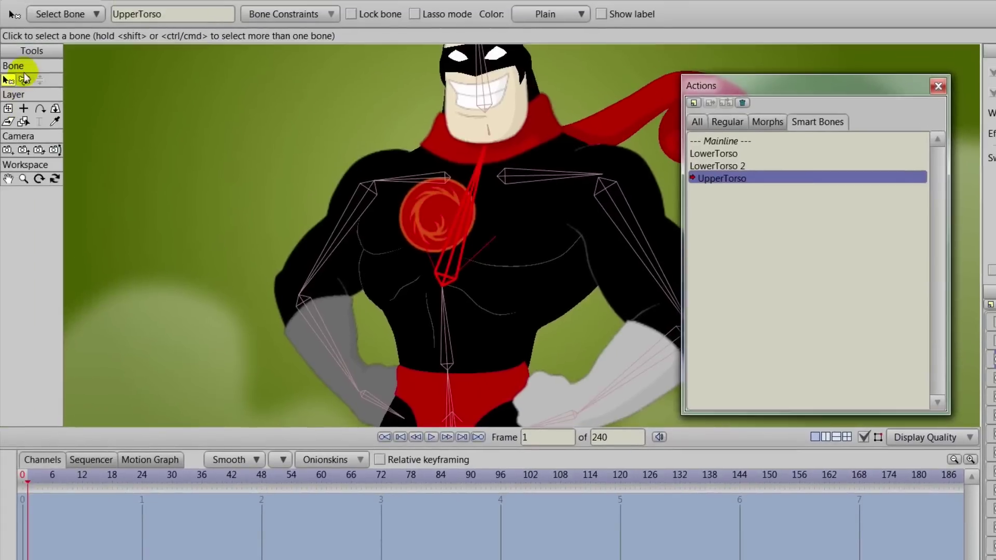
pyautogui.click(0, 58)
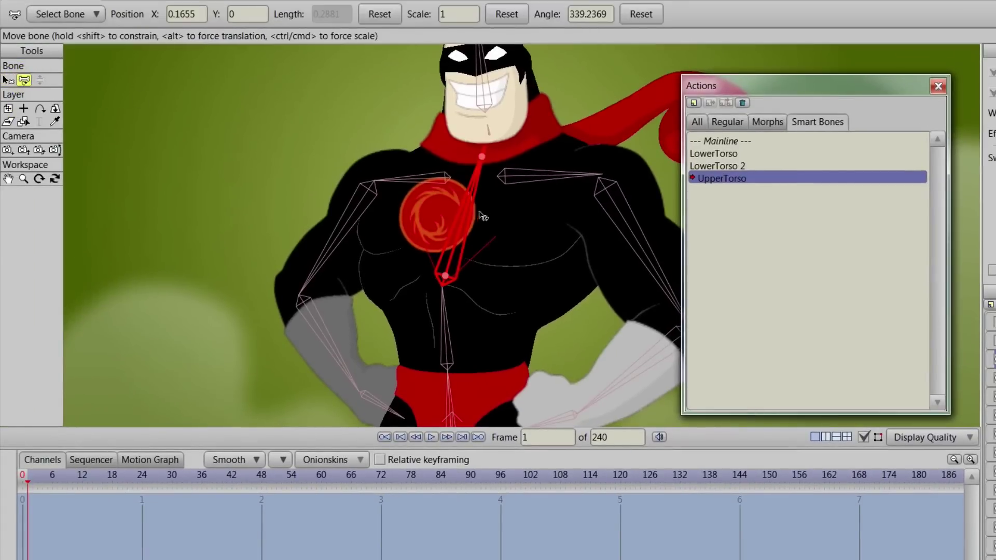
pyautogui.moveTo(468, 217); pyautogui.dragTo(484, 256)
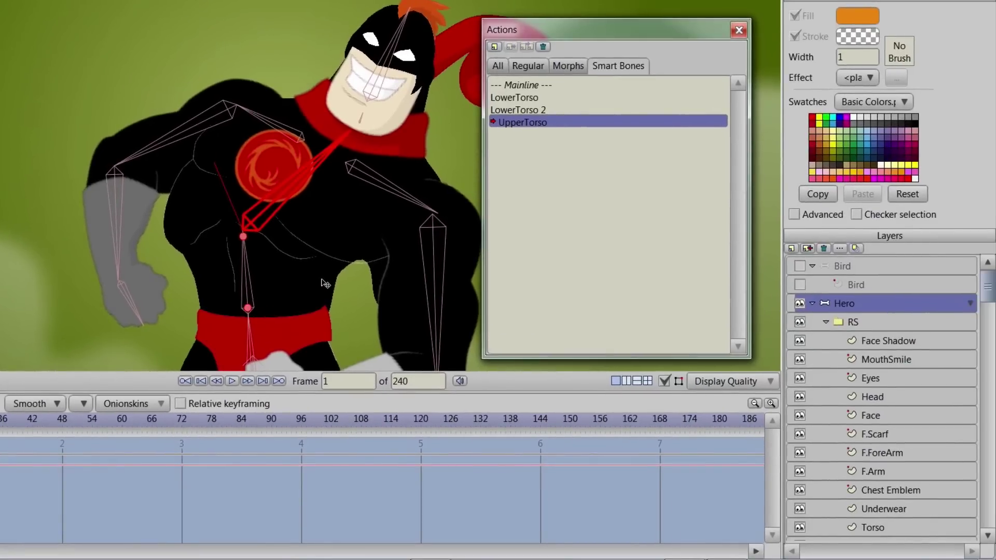
# Move the Torso layer's outline points below the near armpit and at the front waist to restore the compressed side at frame 1
pyautogui.keyDown('alt'); pyautogui.rightClick(522, 335); pyautogui.keyUp('alt')
pyautogui.moveTo(323, 283); pyautogui.dragTo(289, 212)
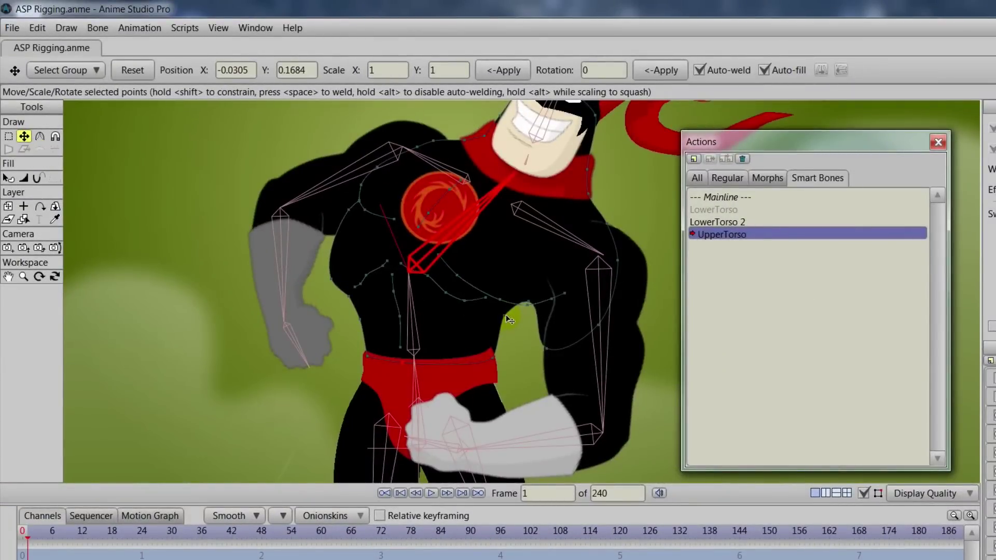
pyautogui.moveTo(510, 320); pyautogui.dragTo(599, 304)
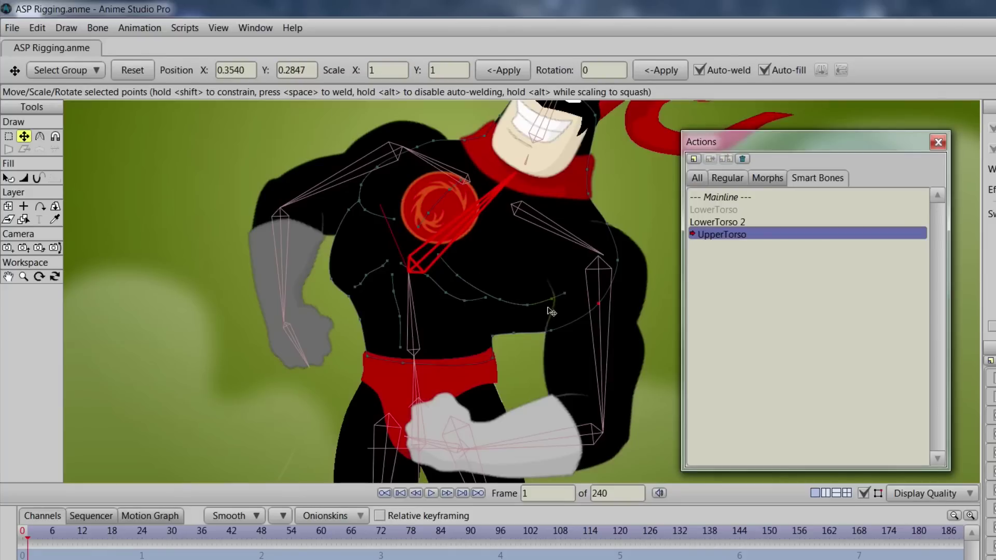
pyautogui.click(497, 339)
# Reposition the Torso layer's outline and muscle line points beside the far arm at frame 1 to smooth the stretched side
pyautogui.moveTo(335, 283); pyautogui.dragTo(387, 261)
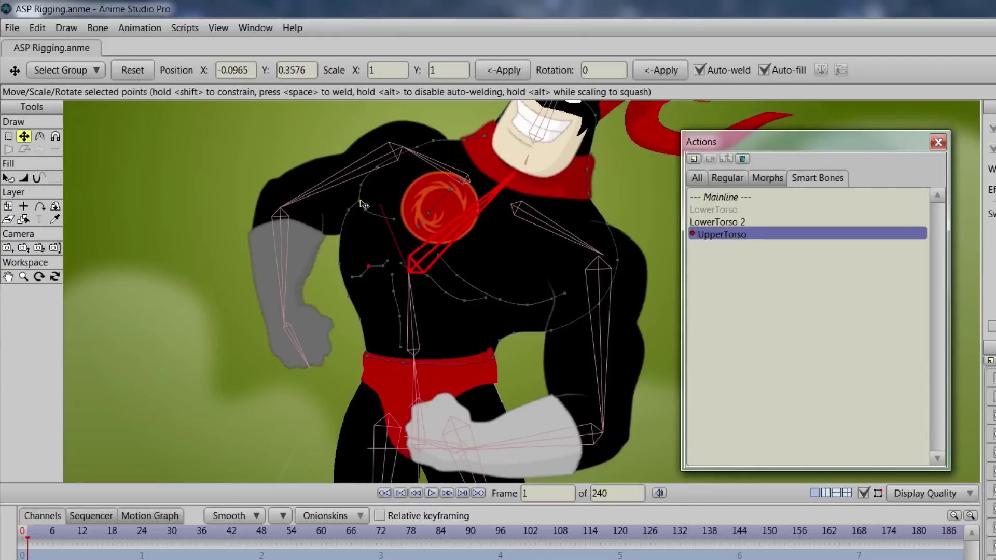
pyautogui.moveTo(364, 205)
pyautogui.mouseDown()
pyautogui.moveTo(355, 210)
pyautogui.moveTo(356, 196)
pyautogui.mouseUp()
pyautogui.moveTo(352, 216); pyautogui.dragTo(343, 238)
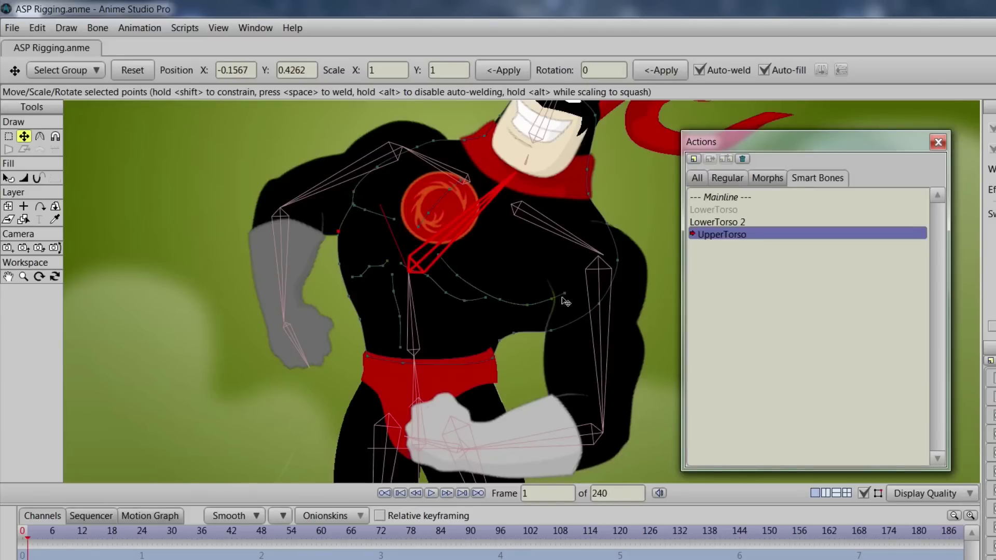
# Lower the front abdominal line's points on the Torso layer and fine-tune the front waist outline at frame 1
pyautogui.moveTo(445, 292)
pyautogui.mouseDown()
pyautogui.moveTo(439, 303)
pyautogui.moveTo(485, 321)
pyautogui.moveTo(457, 322)
pyautogui.moveTo(429, 285)
pyautogui.mouseUp()
pyautogui.click(440, 305)
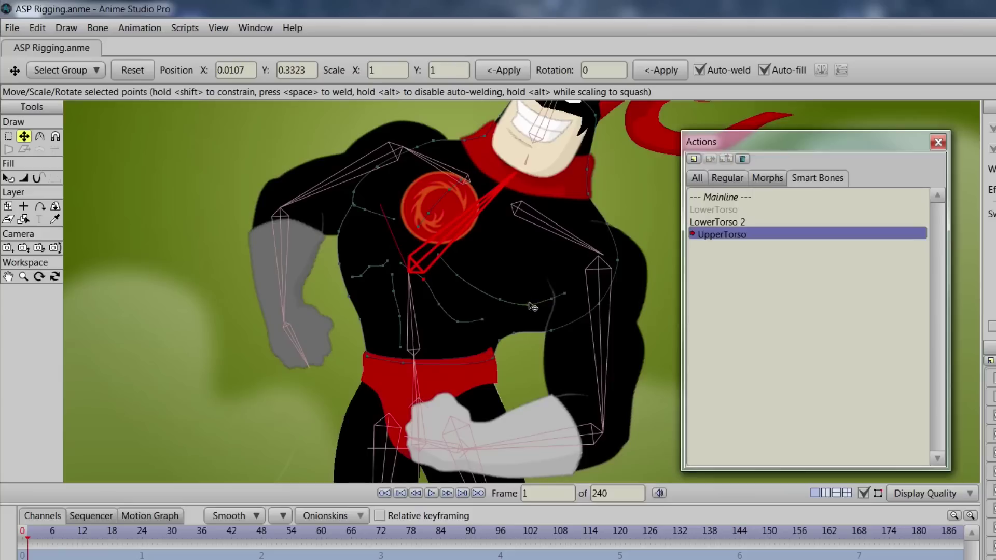
pyautogui.click(512, 301)
pyautogui.click(517, 335)
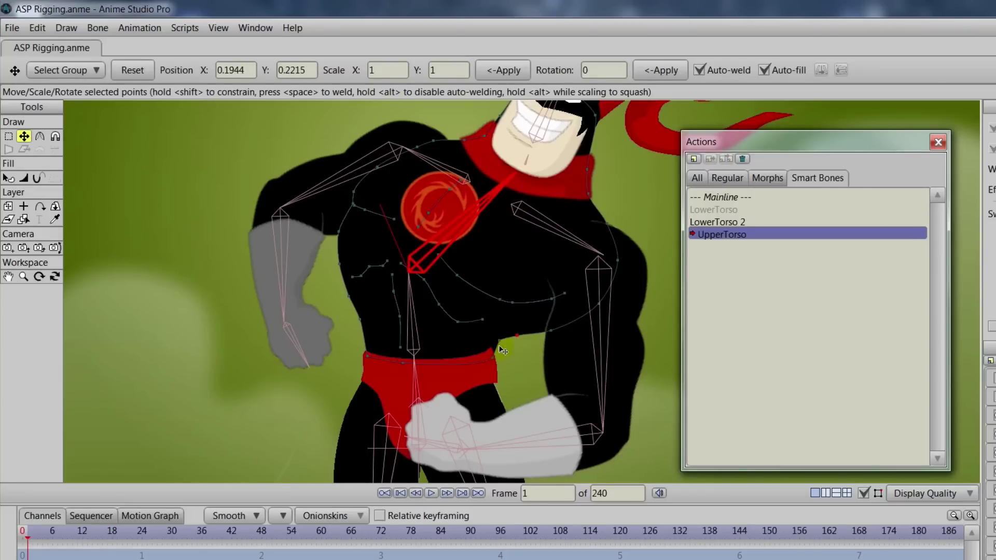
pyautogui.click(492, 345)
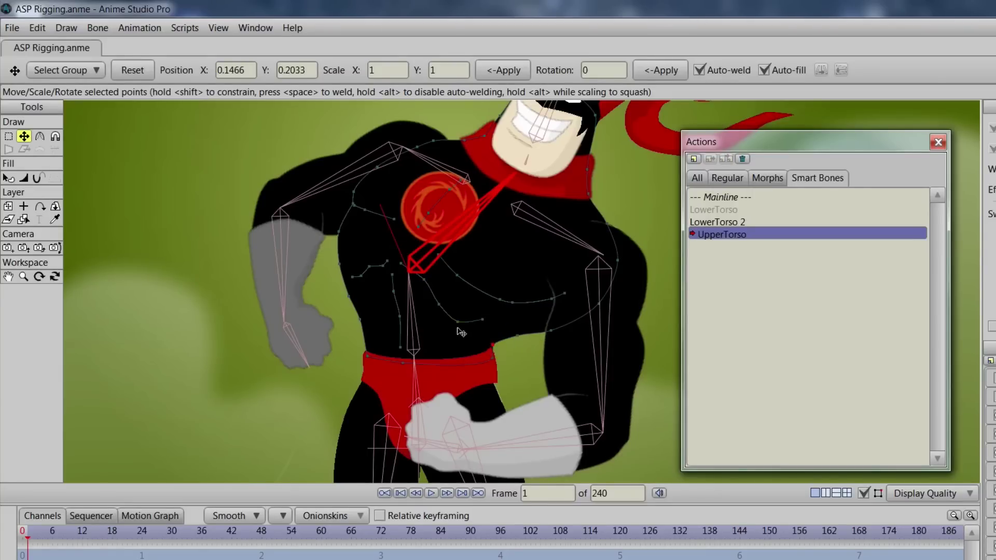
# Return to the mainline on the Hero bone layer and bend the upper body with Manipulate Bones to test the UpperTorso action
pyautogui.click(722, 197)
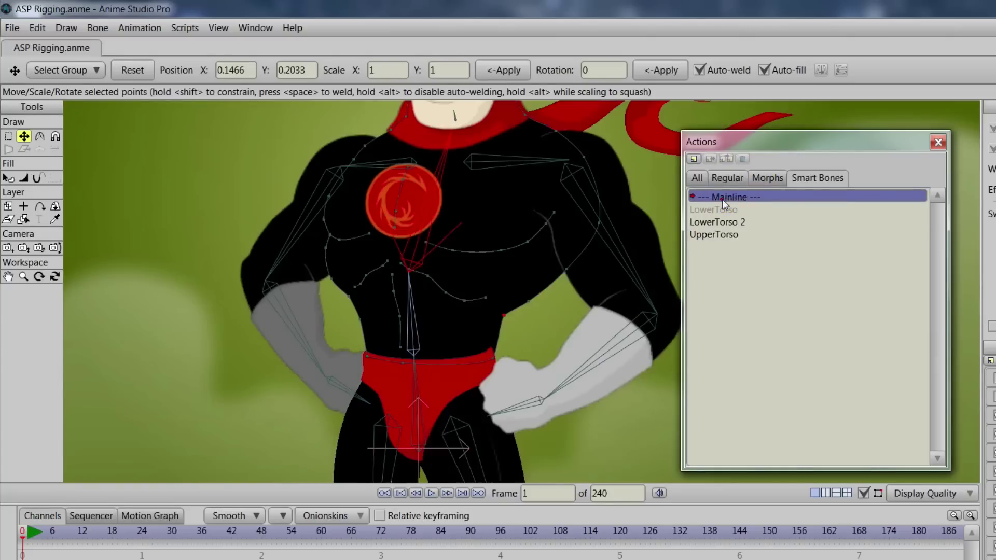
pyautogui.click(993, 415)
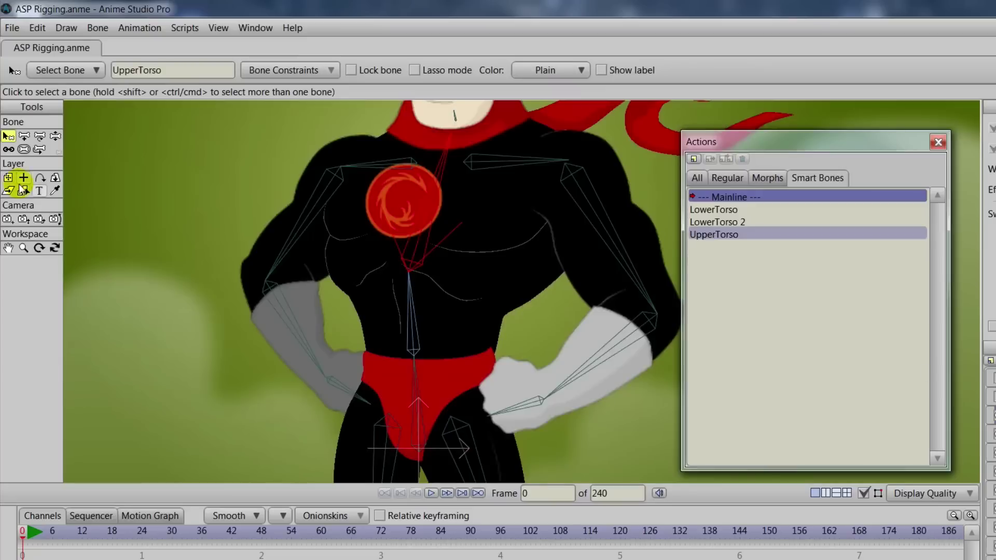
pyautogui.click(55, 136)
pyautogui.moveTo(434, 212); pyautogui.dragTo(464, 342)
pyautogui.moveTo(447, 310); pyautogui.dragTo(423, 290)
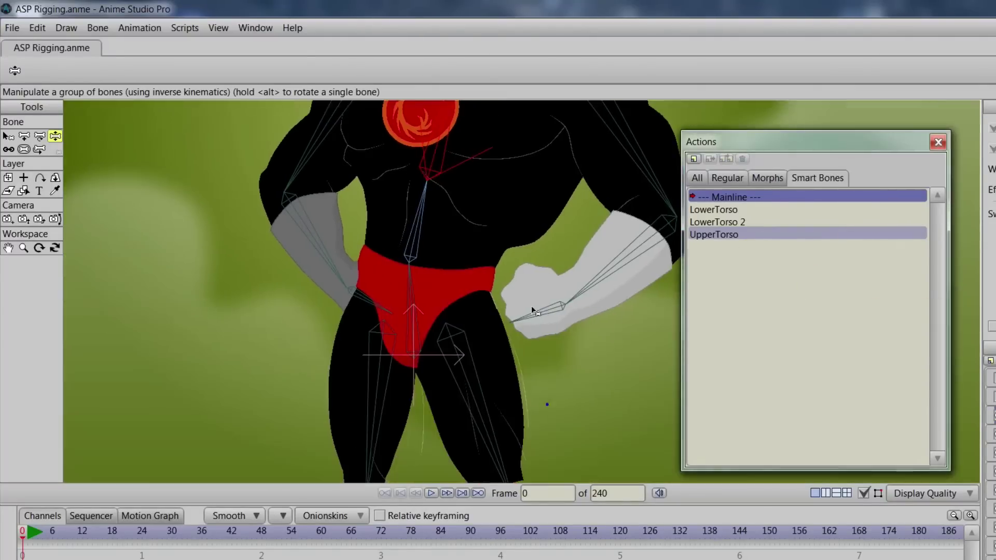
# Select the far leg's thigh bone and create a smart bone action named B.Thigh for it
pyautogui.click(8, 136)
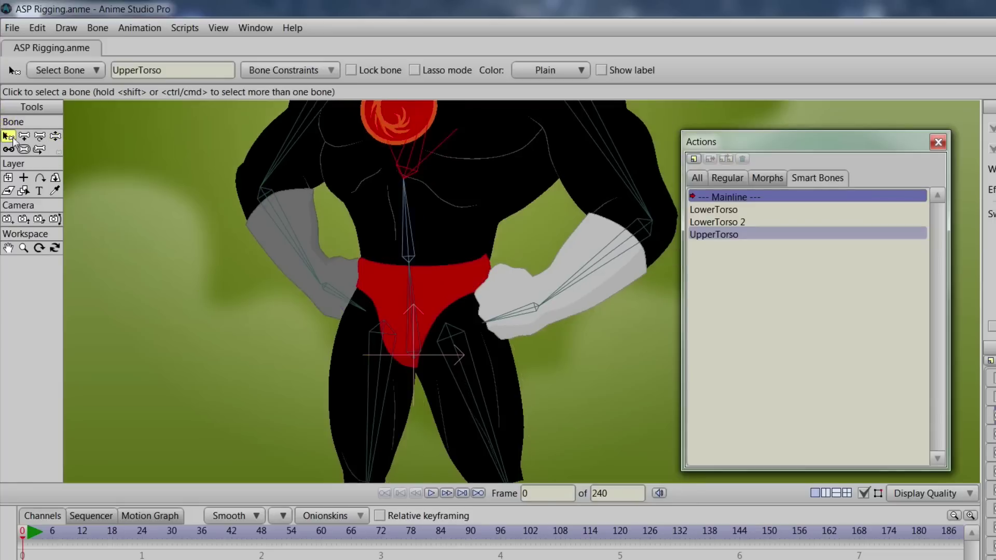
pyautogui.click(380, 377)
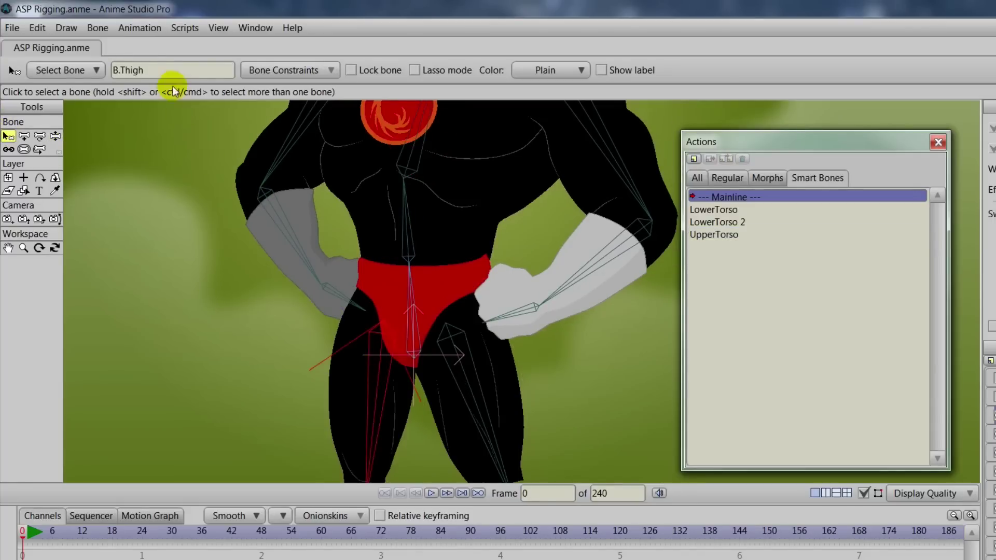
pyautogui.click(693, 159)
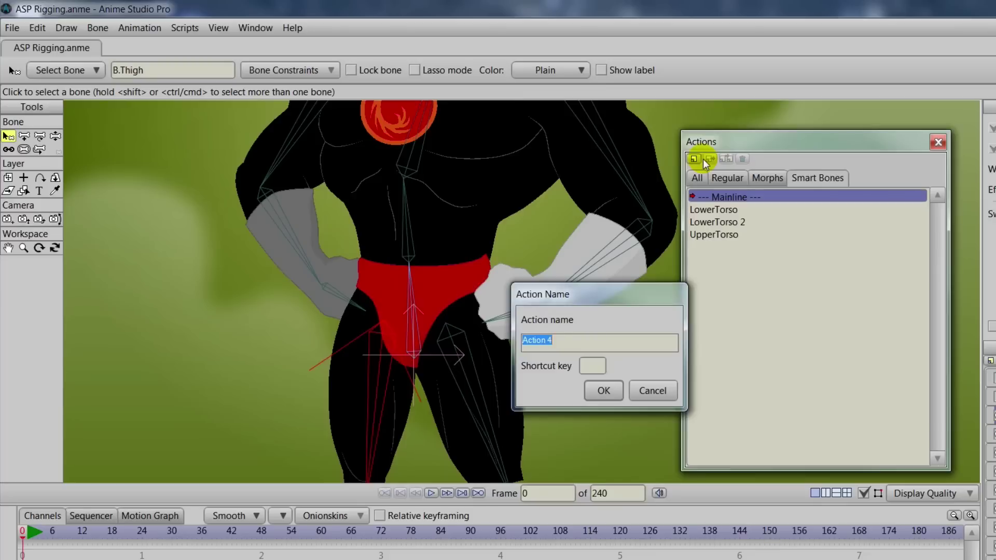
pyautogui.write('B.Thigh')
pyautogui.press('Return')
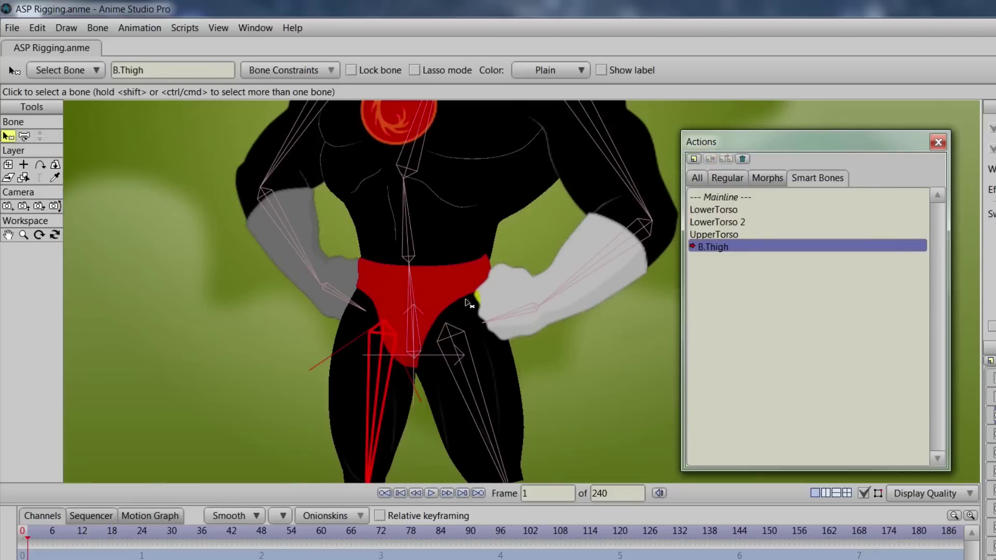
# Rotate the B.Thigh bone outward, away from the other leg, at frame 1 of its action
pyautogui.scroll(-1, 485, 320)
pyautogui.moveTo(472, 311); pyautogui.dragTo(452, 301)
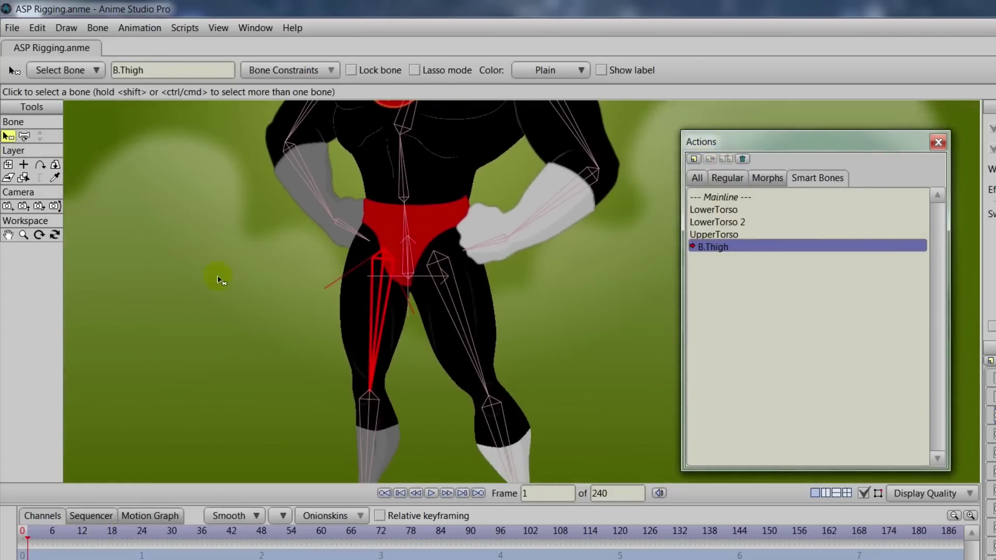
pyautogui.click(24, 136)
pyautogui.moveTo(377, 332); pyautogui.dragTo(344, 289)
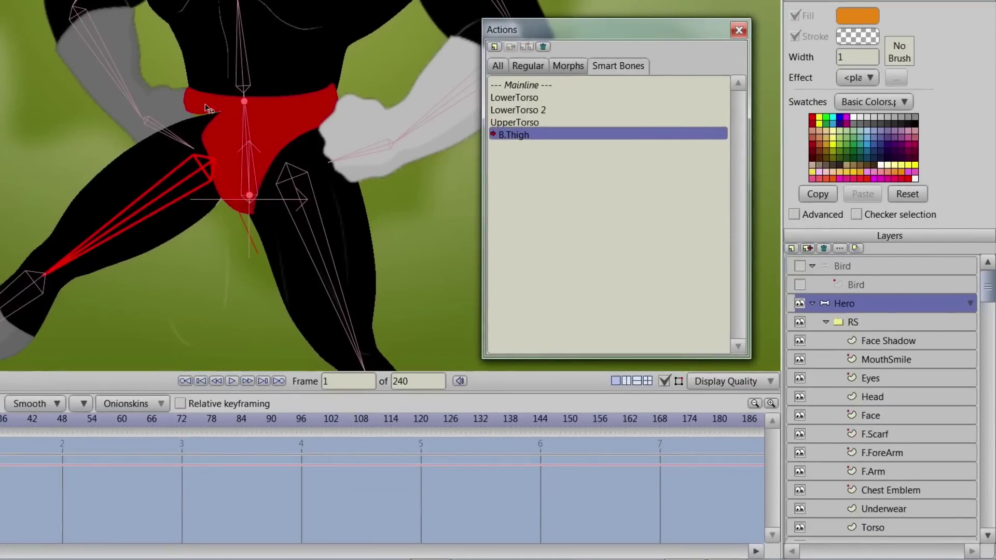
# Reposition the Underwear layer's outline points at the hip above the raised thigh at frame 1 and check the neighbouring frames
pyautogui.keyDown('ctrl'); pyautogui.keyDown('alt'); pyautogui.click(206, 108); pyautogui.keyUp('alt'); pyautogui.keyUp('ctrl')
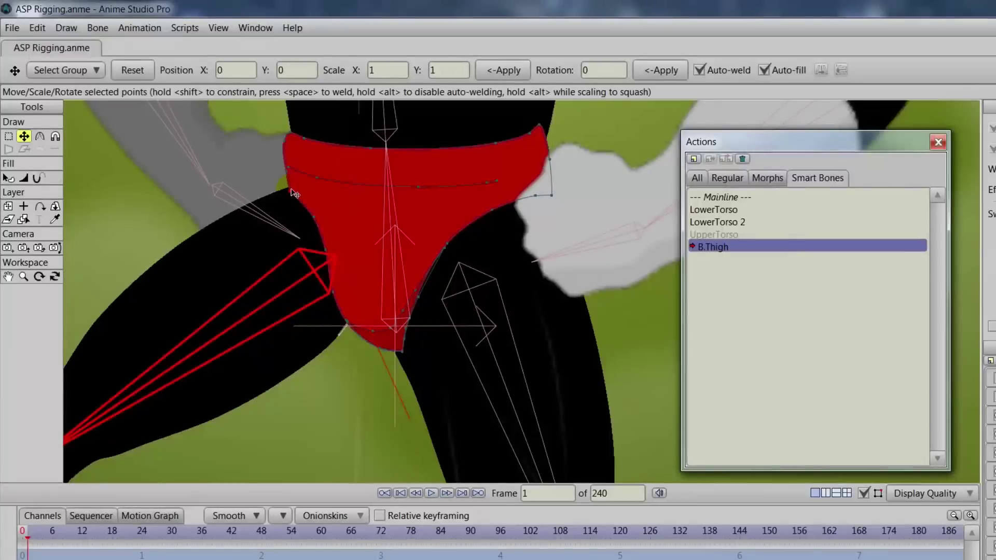
pyautogui.moveTo(290, 187); pyautogui.dragTo(317, 219)
pyautogui.click(20, 539)
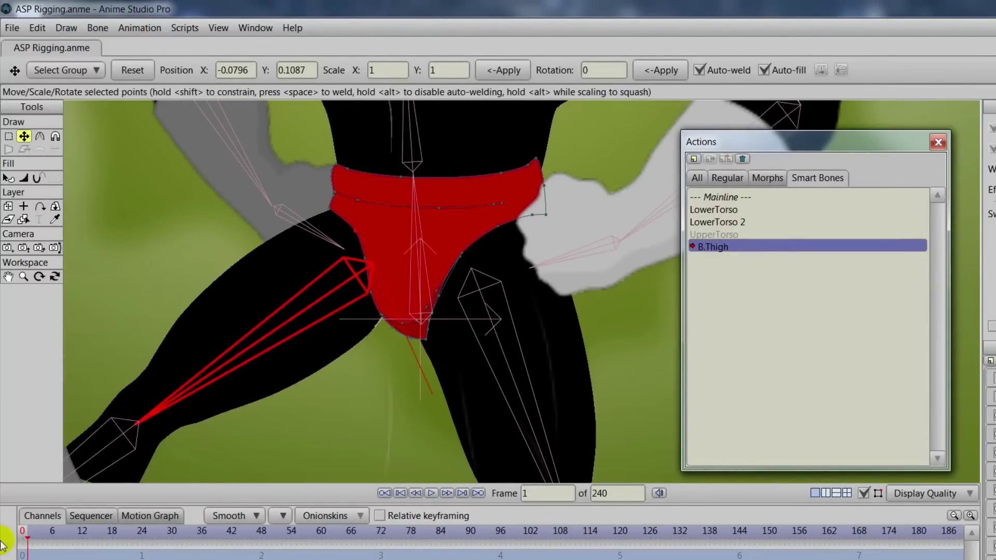
pyautogui.click(32, 539)
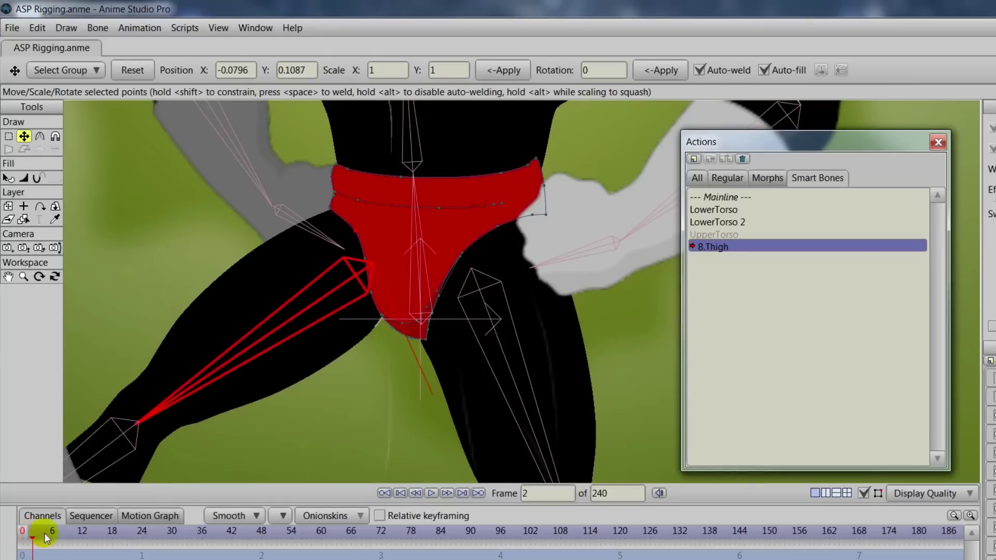
# Return to the mainline on the Hero bone layer and swing the far leg with Manipulate Bones to test the B.Thigh action
pyautogui.click(727, 198)
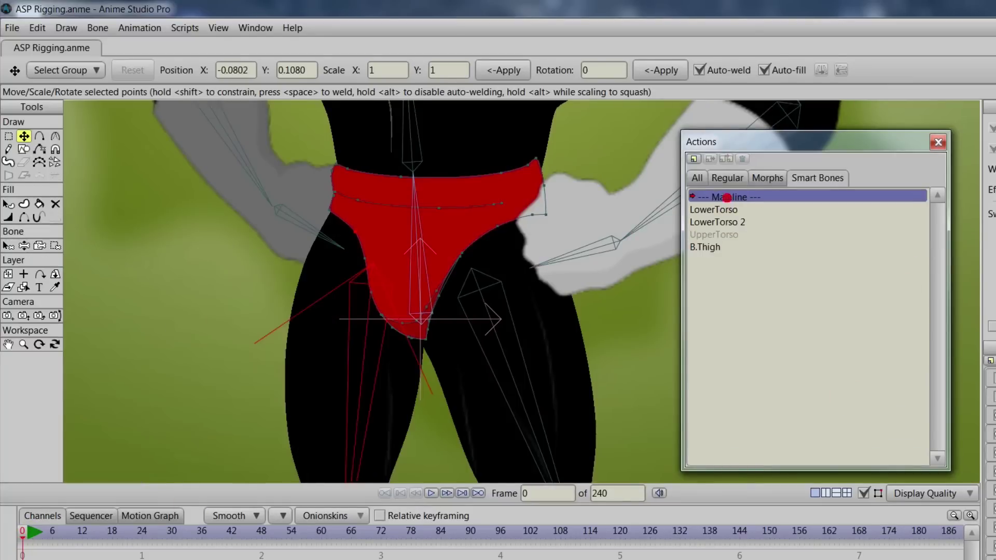
pyautogui.press('b')
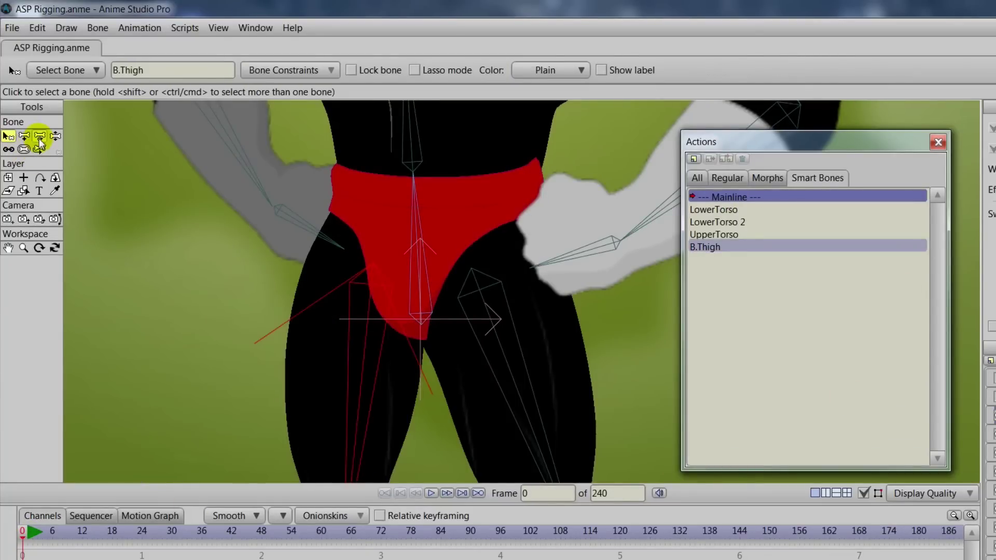
pyautogui.click(55, 136)
pyautogui.moveTo(418, 382); pyautogui.dragTo(442, 422)
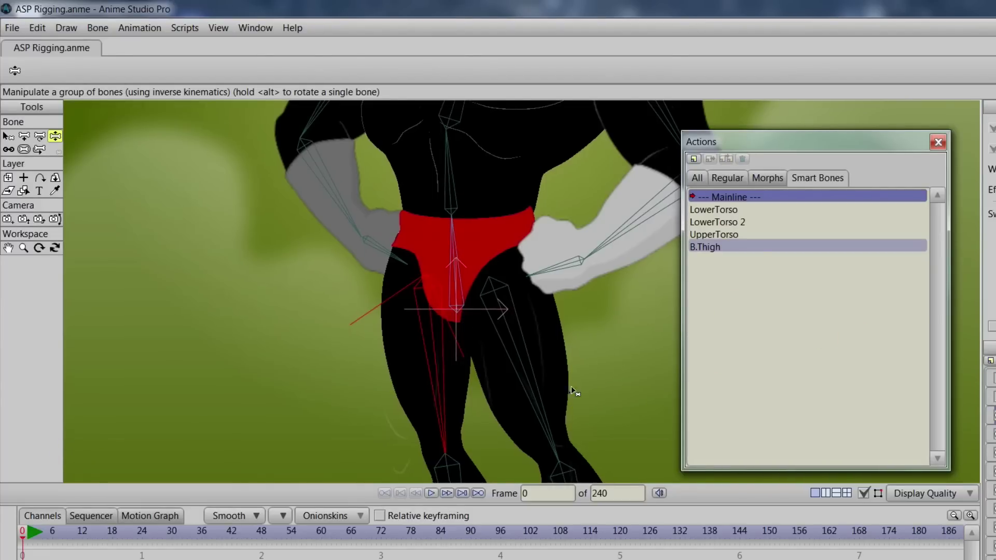
# Select the far leg's calf bone and create a smart bone action named B.Calf for it
pyautogui.moveTo(570, 393); pyautogui.dragTo(585, 265)
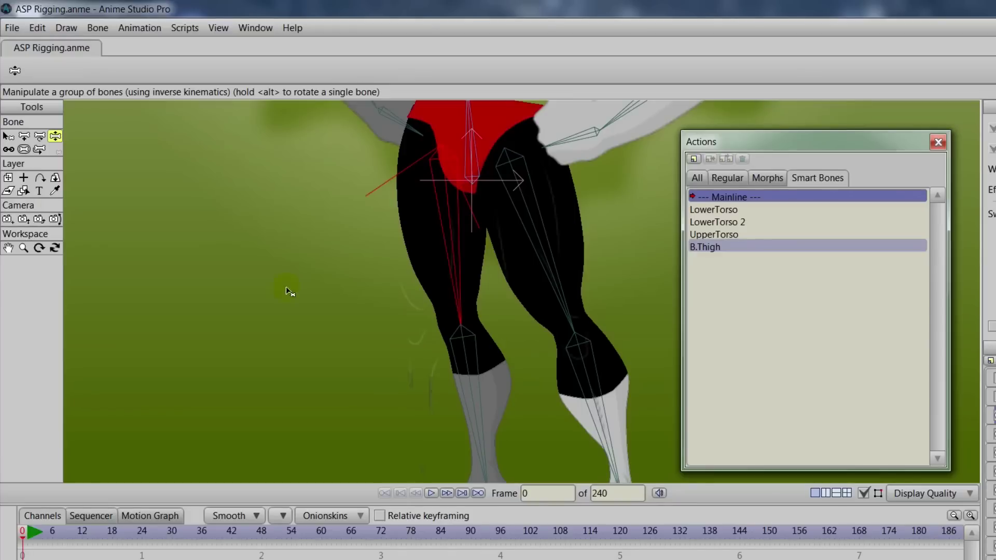
pyautogui.click(9, 136)
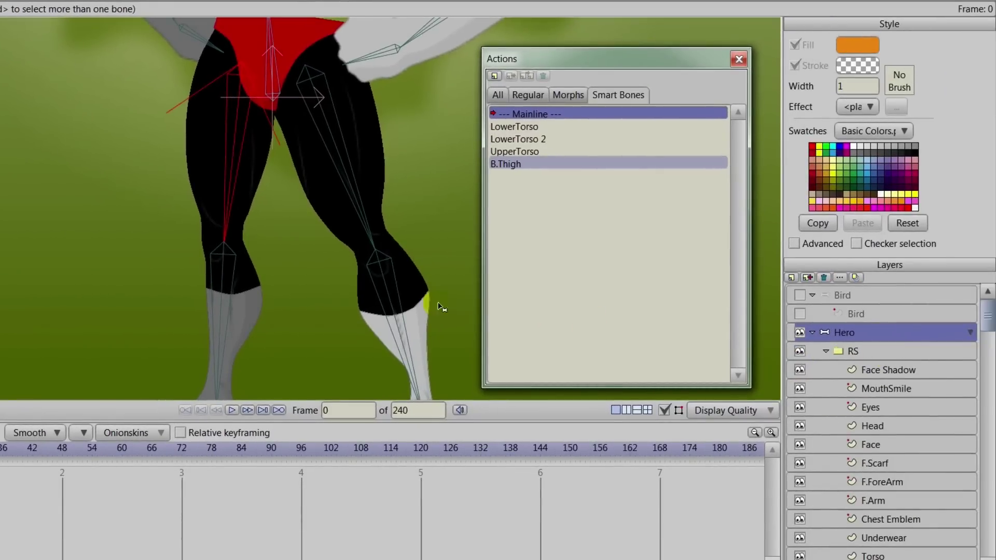
pyautogui.click(224, 281)
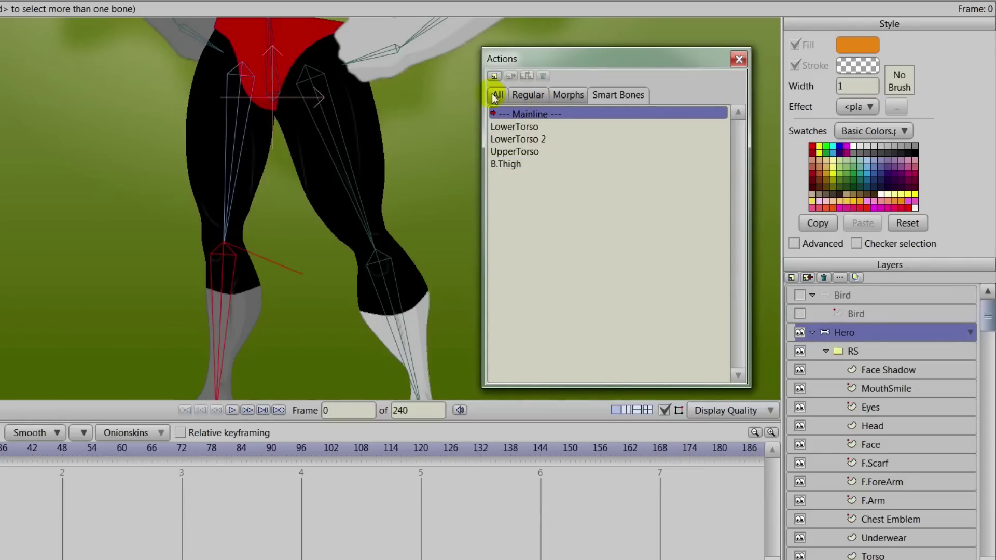
pyautogui.click(495, 77)
pyautogui.write('B.Calf')
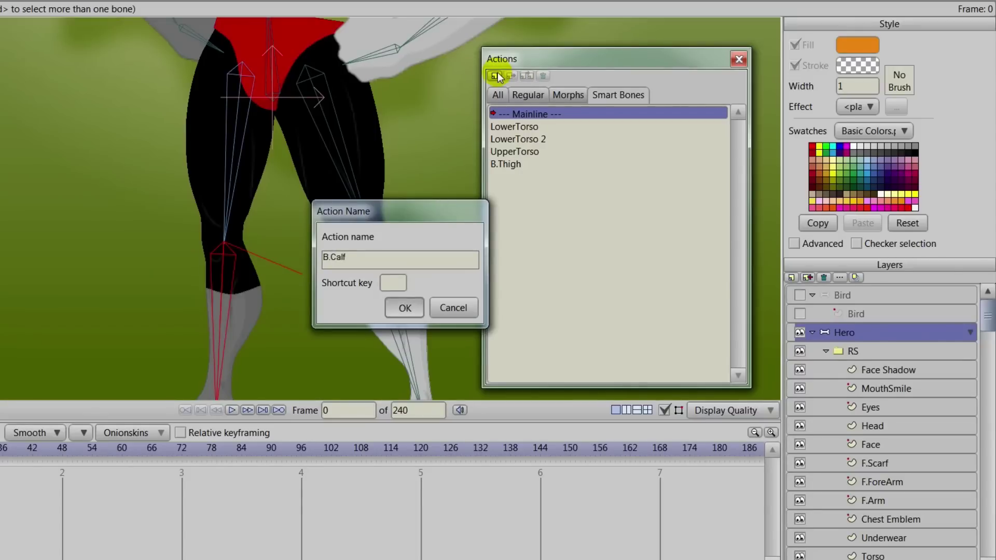
pyautogui.click(404, 307)
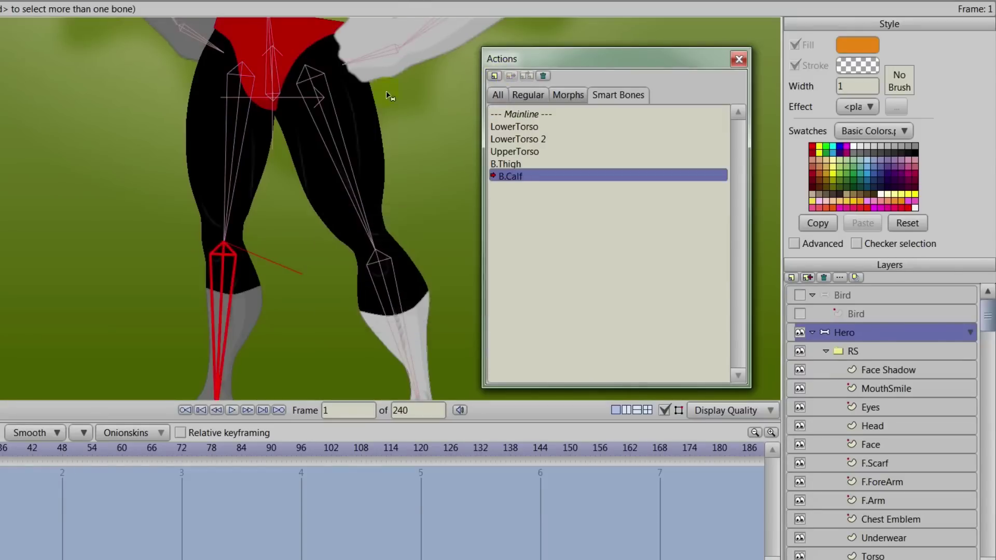
# Rotate the B.Calf bone toward the other leg to an angle of about 73.2 degrees at frame 1
pyautogui.moveTo(282, 222); pyautogui.dragTo(244, 143)
pyautogui.press('t')
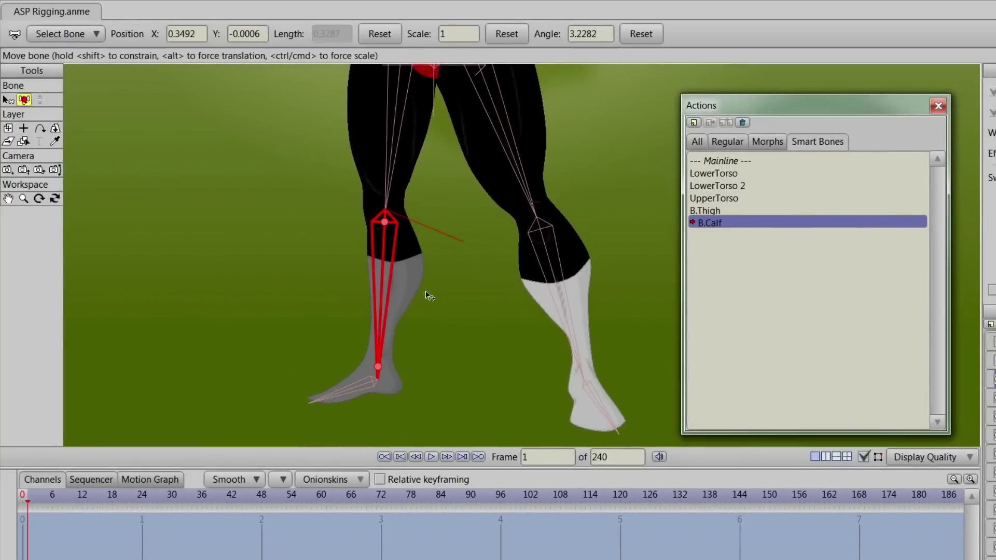
pyautogui.moveTo(382, 285); pyautogui.dragTo(477, 237)
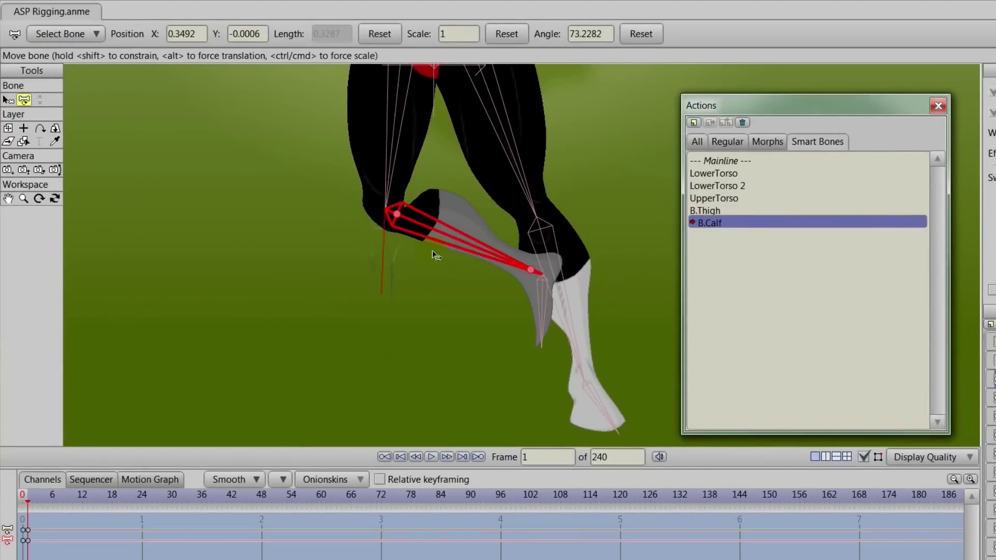
# Move the B.Leg layer's outline points behind the knee and at the kneecap to reshape the bent knee at frame 1
pyautogui.scroll(3, 435, 254)
pyautogui.keyDown('alt'); pyautogui.rightClick(351, 135); pyautogui.keyUp('alt')
pyautogui.moveTo(396, 243); pyautogui.dragTo(419, 351)
pyautogui.click(23, 101)
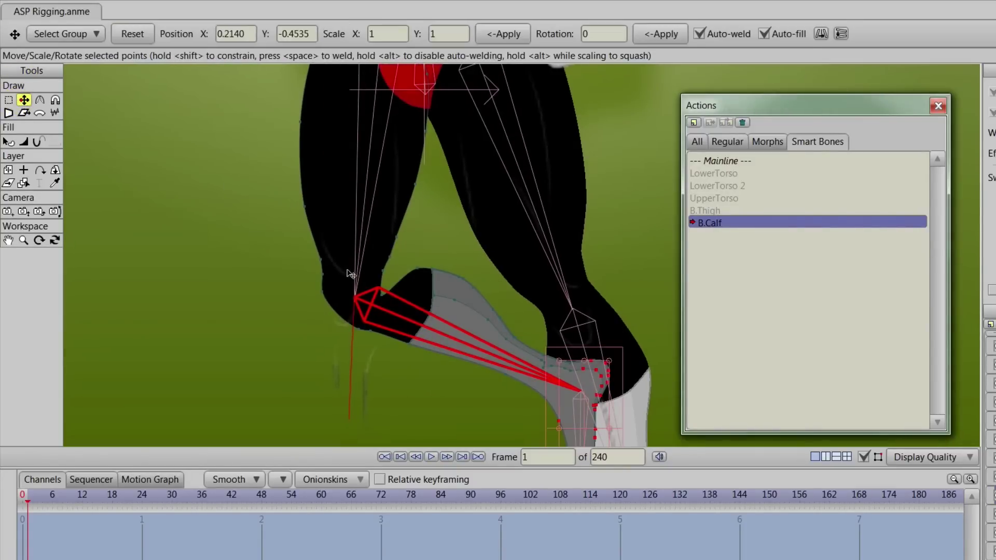
pyautogui.moveTo(385, 299); pyautogui.dragTo(384, 271)
pyautogui.hotkey('ctrl', 'z')
pyautogui.press('Return')
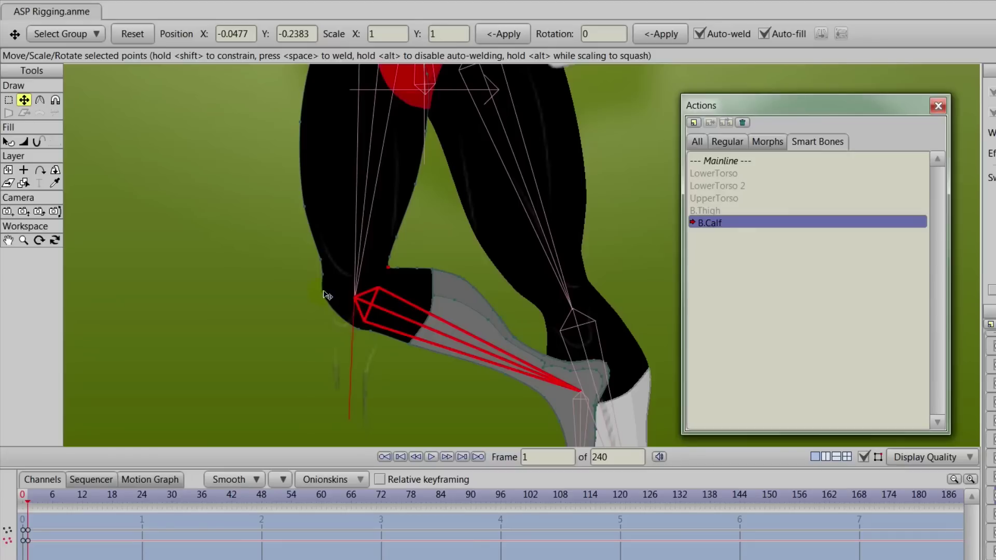
pyautogui.click(355, 329)
pyautogui.moveTo(354, 326); pyautogui.dragTo(348, 327)
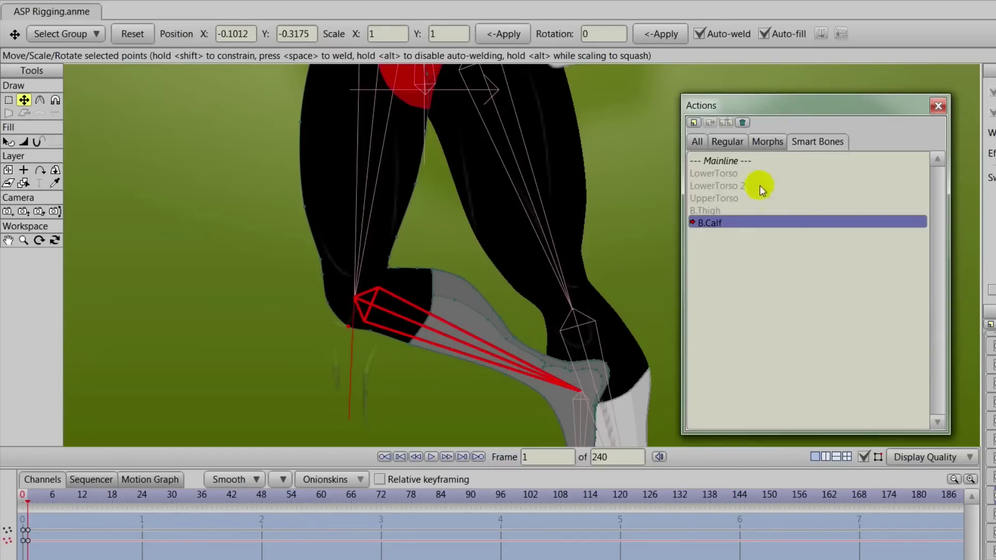
# Return to the mainline on the Hero bone layer and move the far thigh and calf with Manipulate Bones to test both leg actions
pyautogui.click(725, 163)
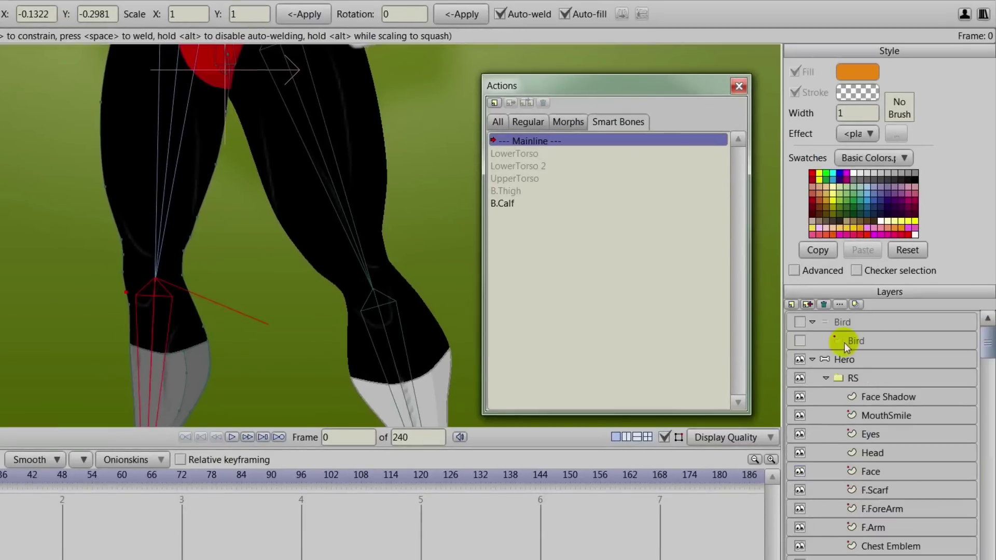
pyautogui.click(842, 359)
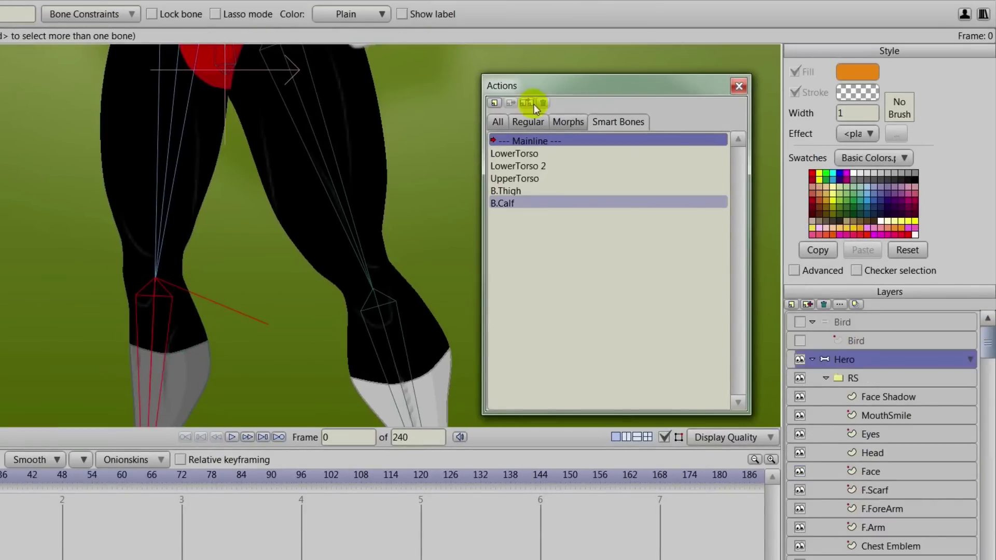
pyautogui.moveTo(550, 86); pyautogui.dragTo(628, 435)
pyautogui.moveTo(397, 233); pyautogui.dragTo(411, 276)
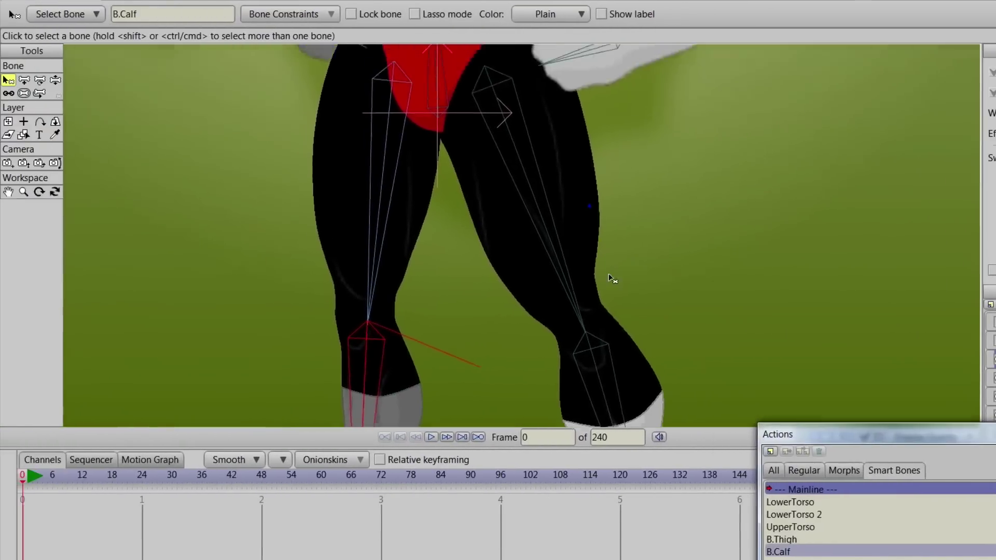
pyautogui.scroll(-4, 409, 278)
pyautogui.click(55, 79)
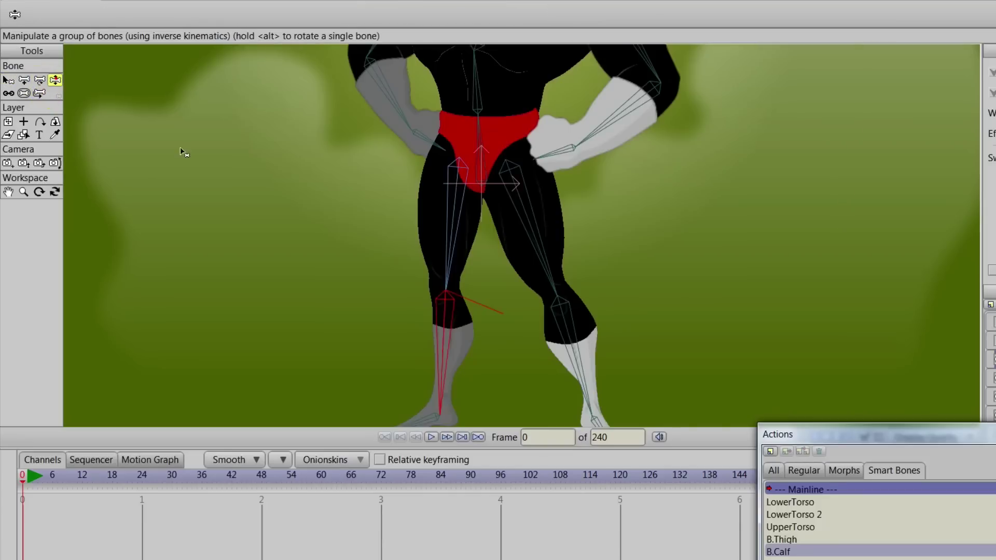
pyautogui.moveTo(444, 227); pyautogui.dragTo(351, 244)
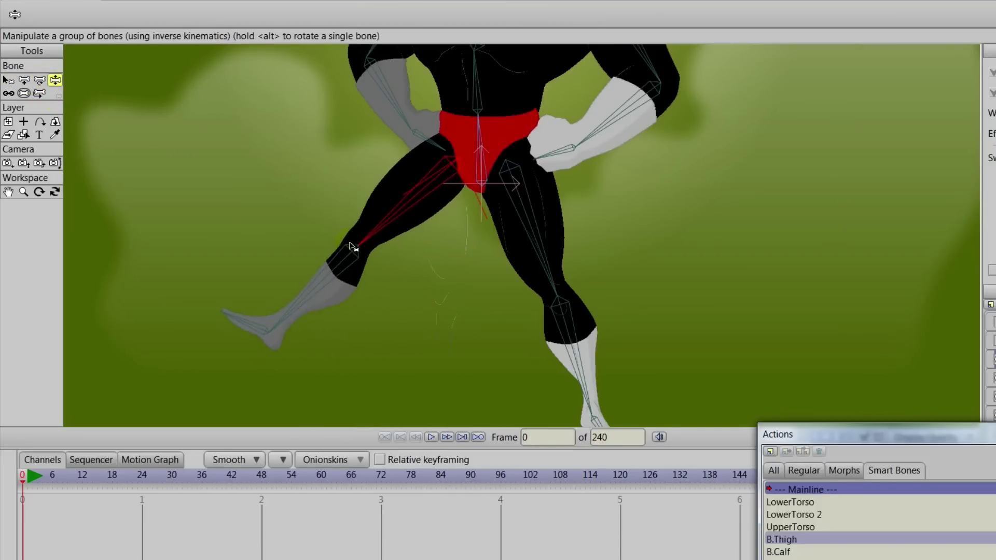
pyautogui.moveTo(337, 278); pyautogui.dragTo(467, 299)
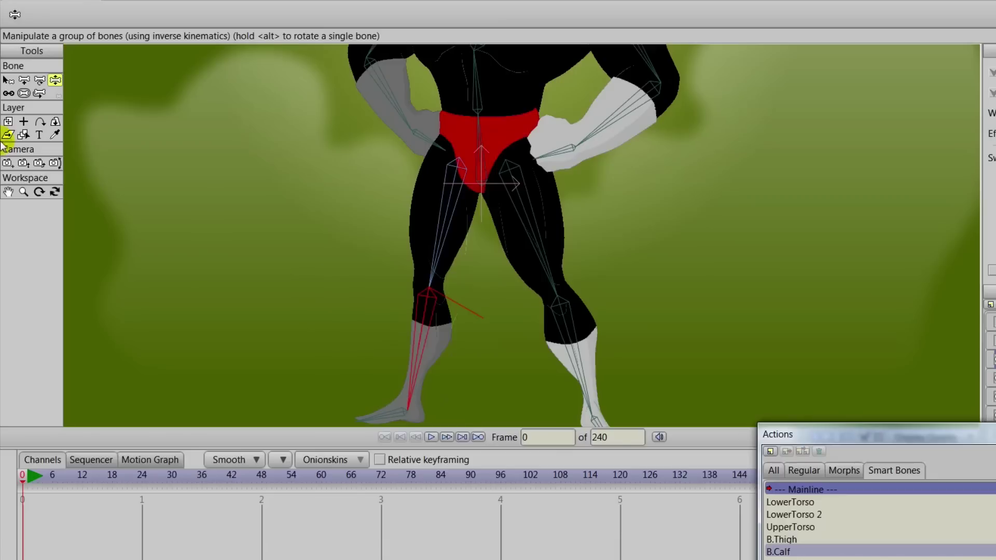
pyautogui.click(8, 79)
pyautogui.scroll(-5, 372, 242)
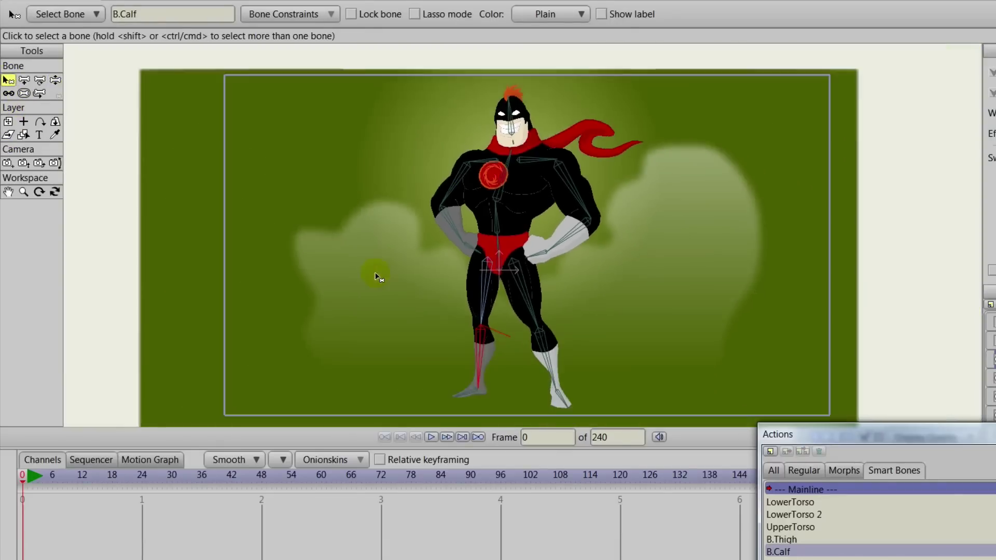
pyautogui.scroll(3, 402, 263)
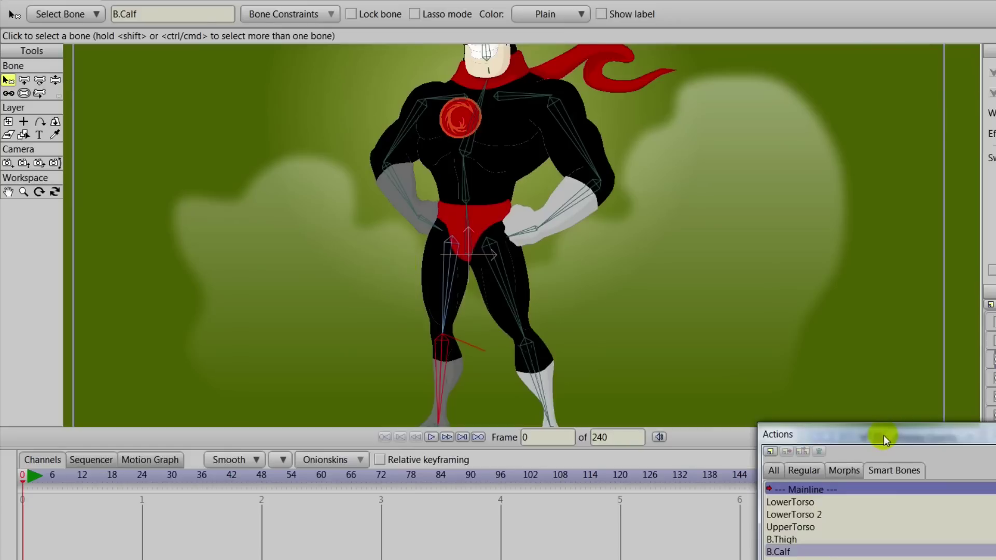
pyautogui.moveTo(883, 438); pyautogui.dragTo(891, 493)
pyautogui.moveTo(716, 295); pyautogui.dragTo(727, 330)
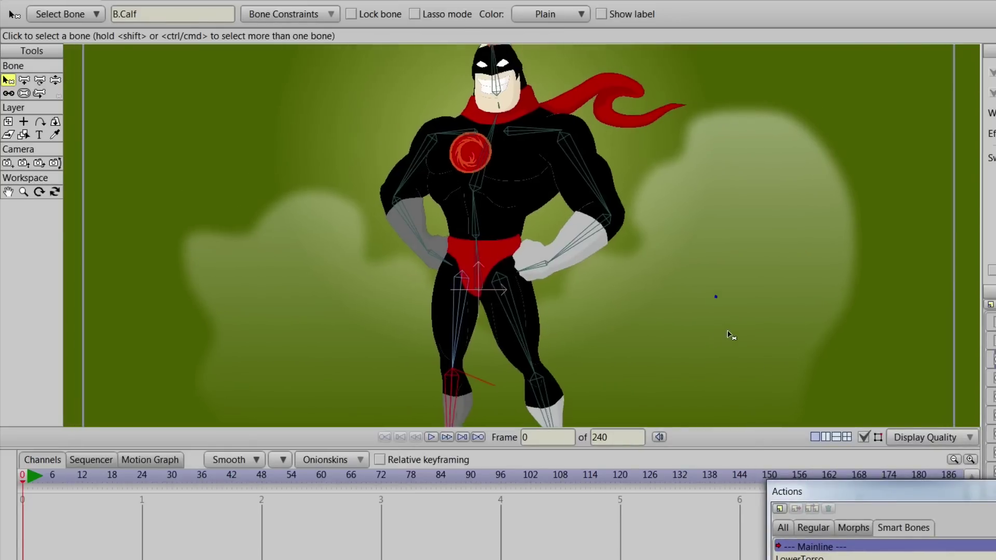
pyautogui.scroll(-1, 728, 330)
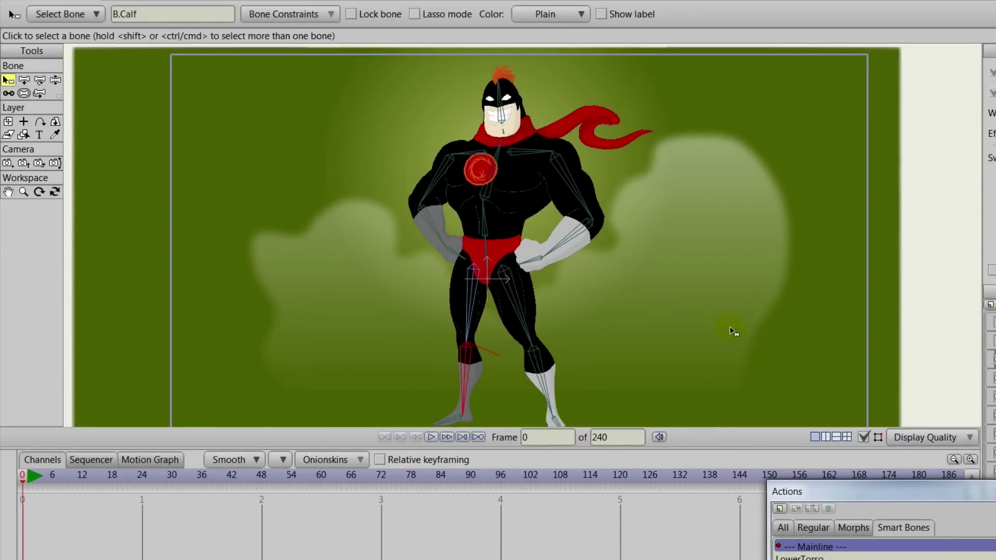